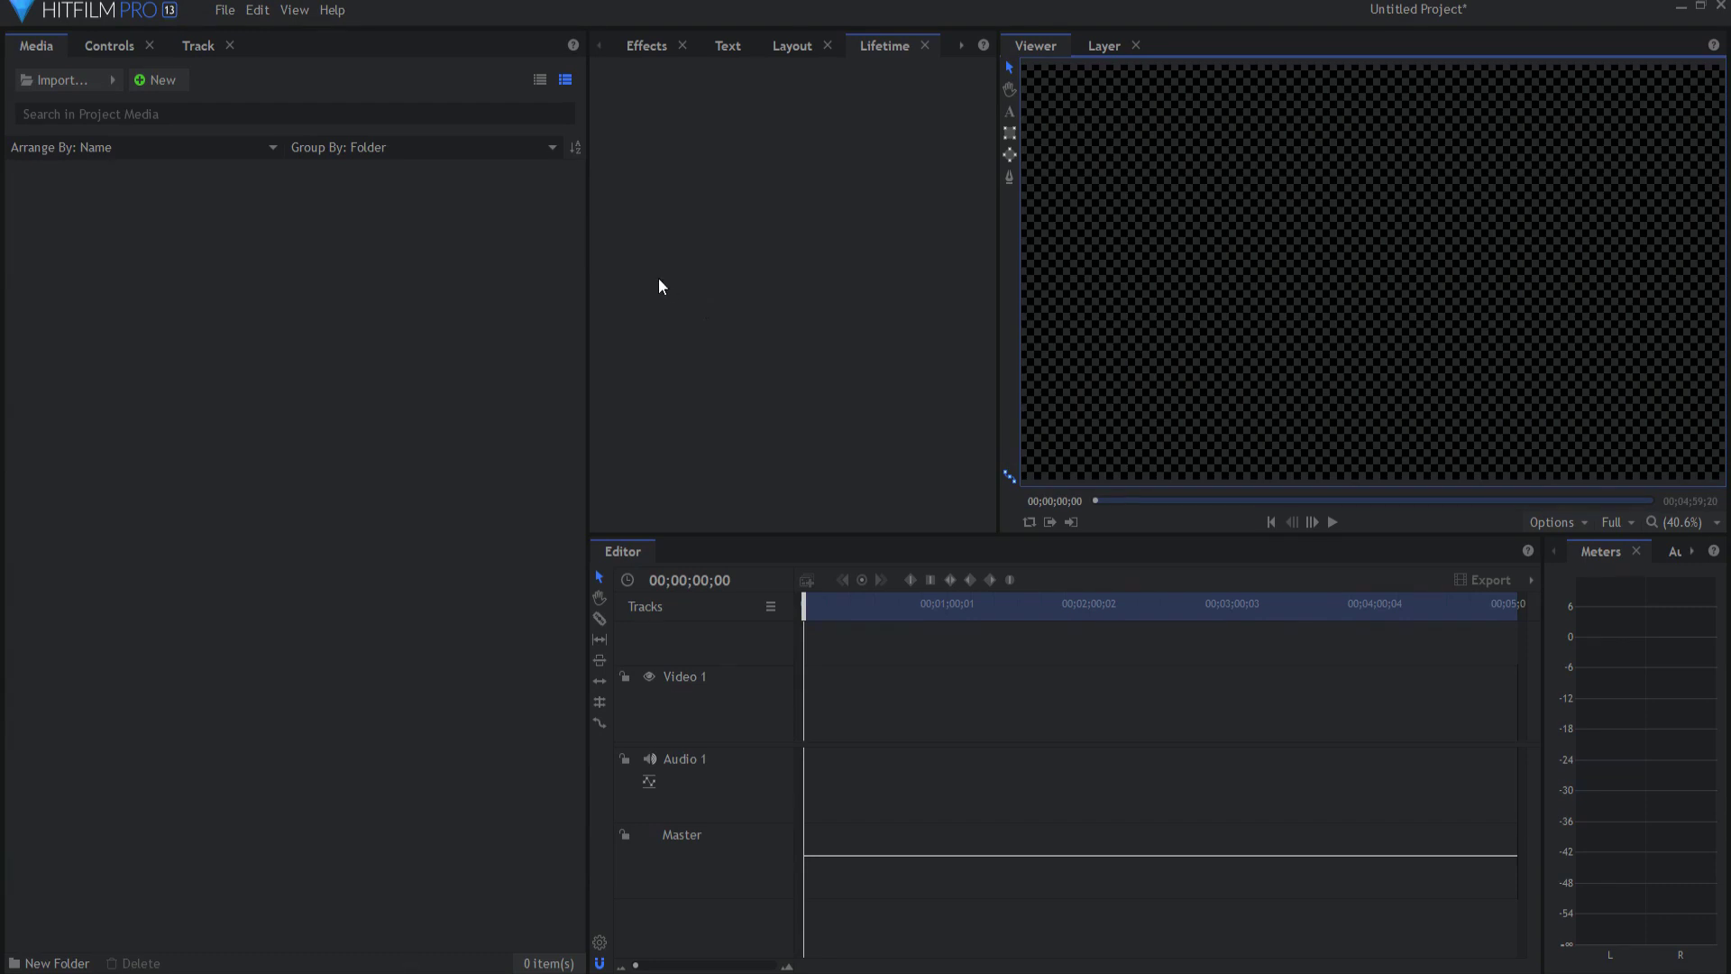
Create a new composite shot with a 10-second duration.
left_click(168, 83)
left_click(180, 106)
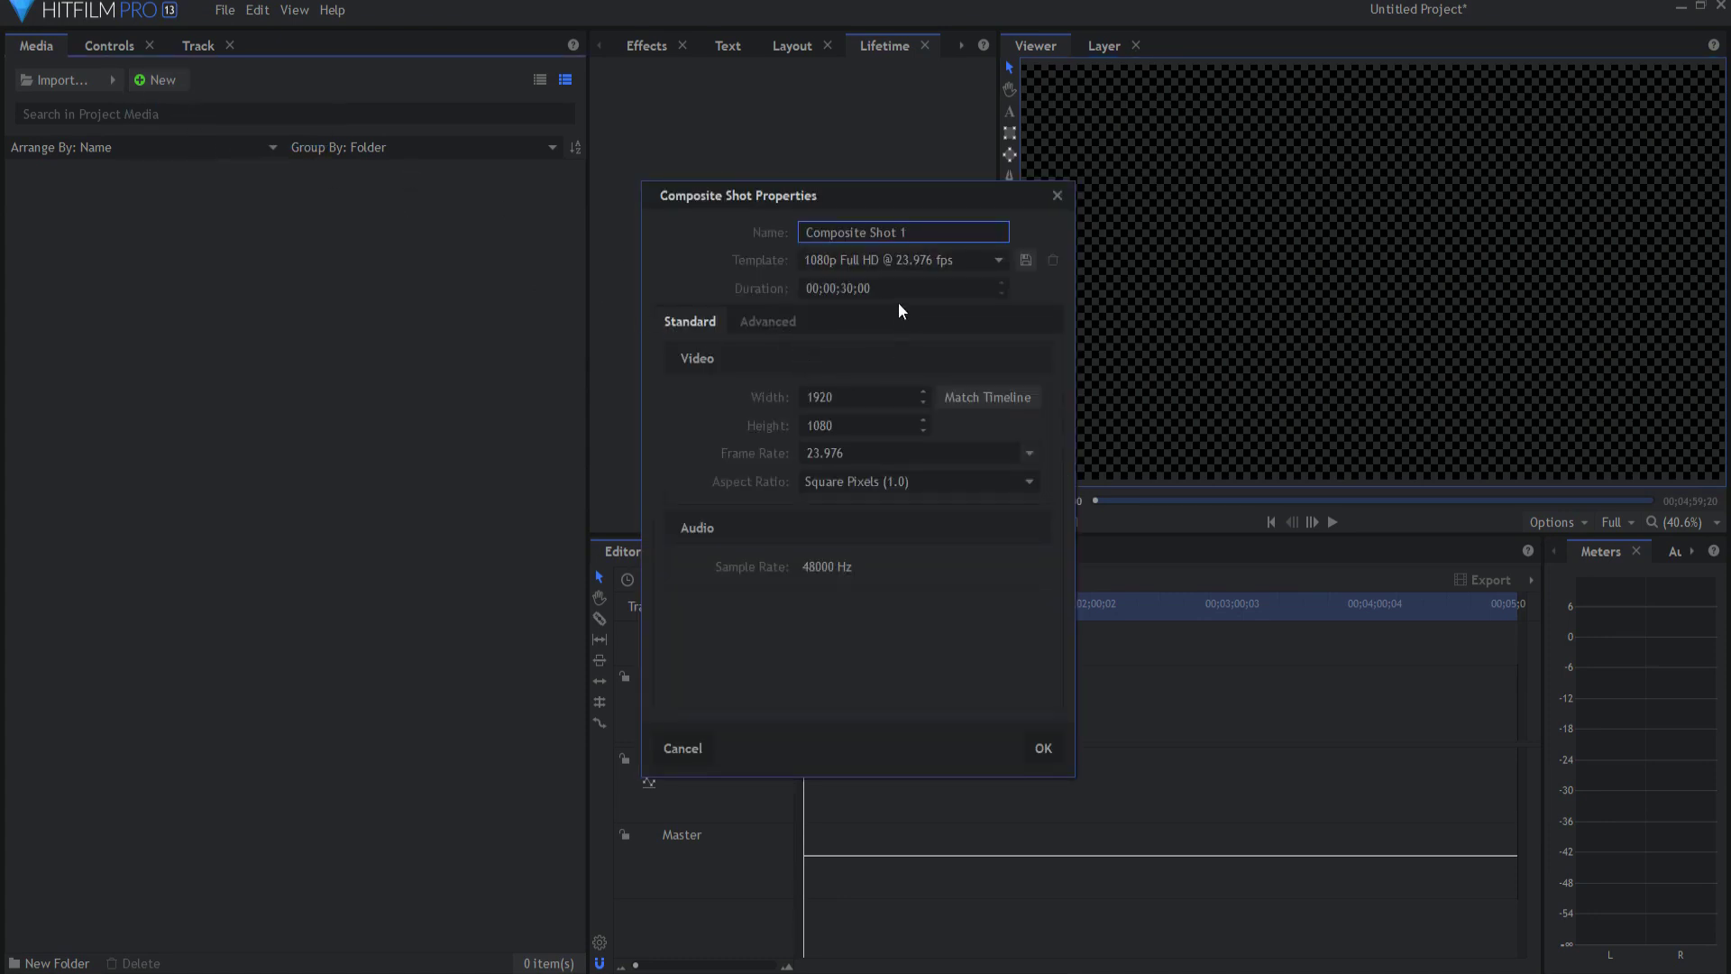
left_click(848, 288)
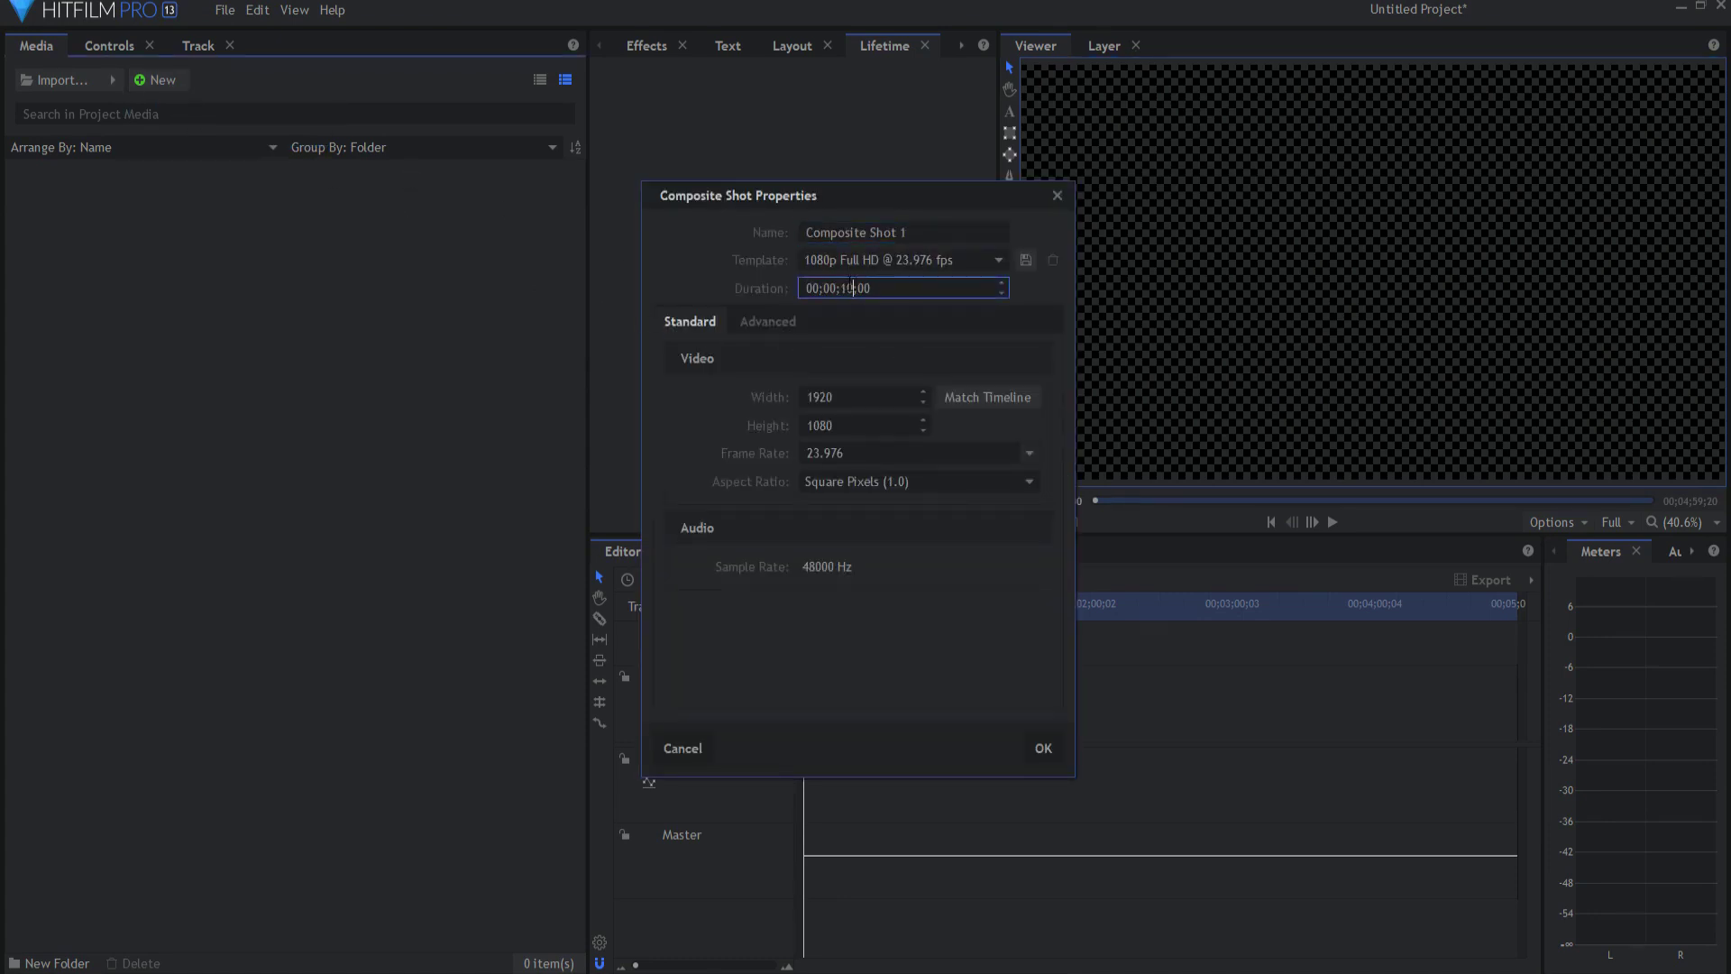
left_click(1043, 748)
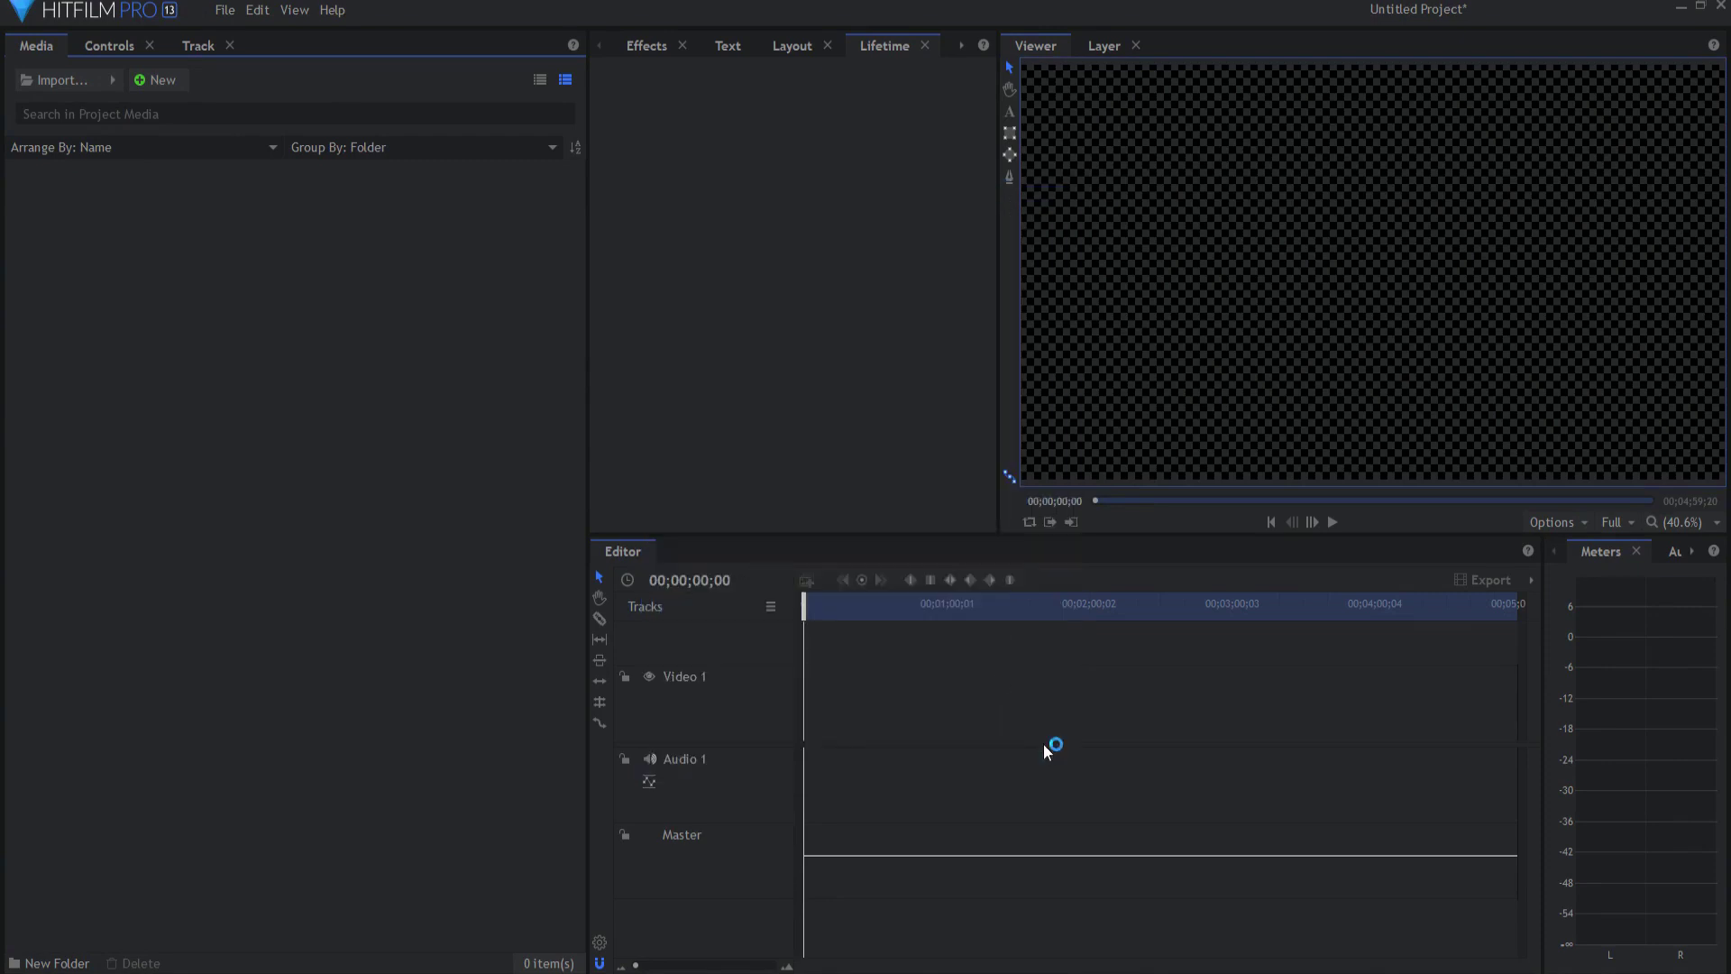
Search Effects for 'part', add Particle Simulator as a layer, and preview it.
left_click(667, 46)
left_click(665, 81)
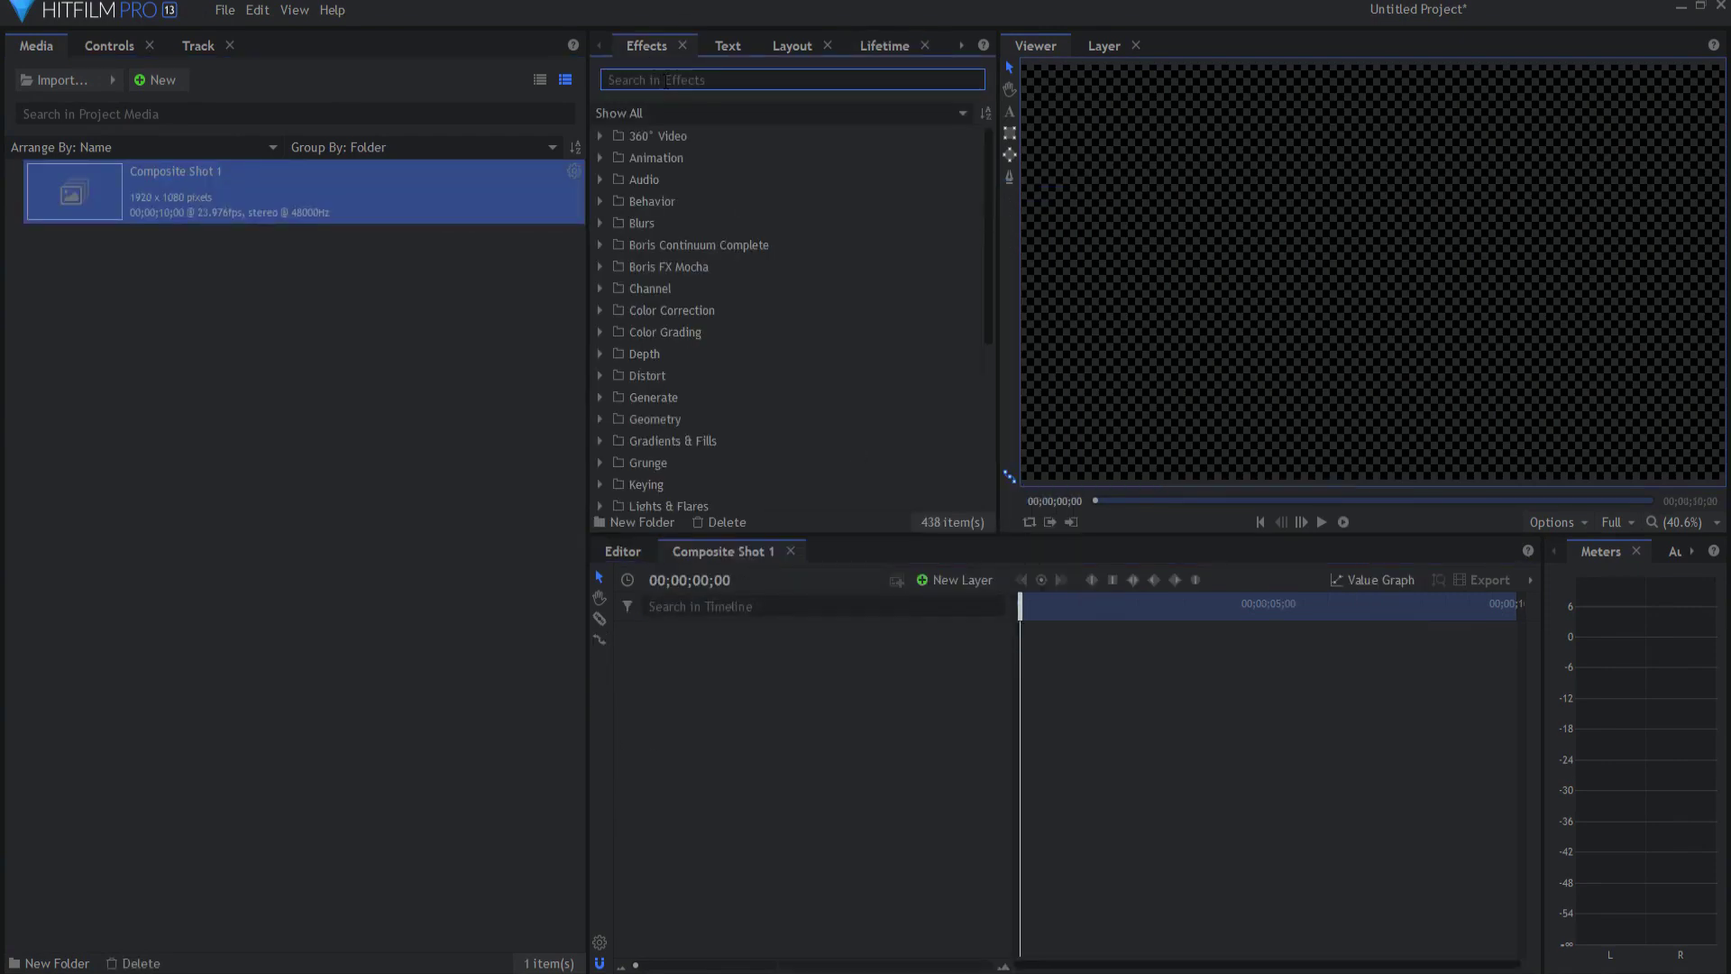
type("part")
left_click_drag(694, 179, 739, 634)
left_click(1322, 522)
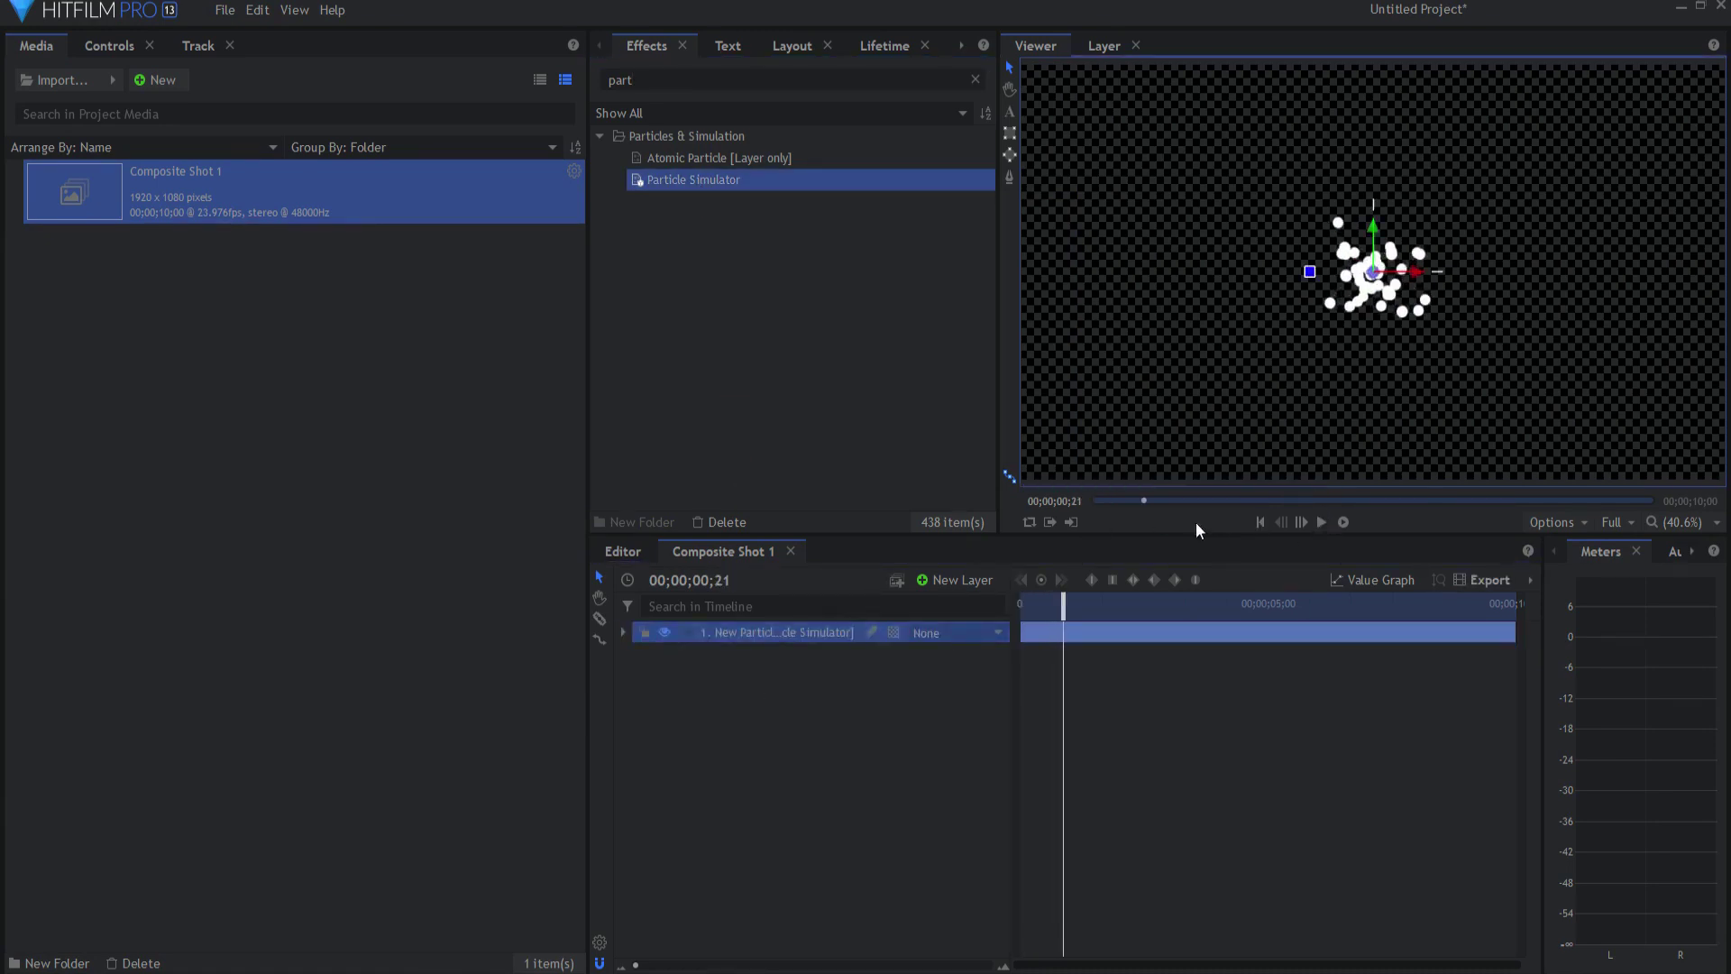
Set the emitter's Trajectory to Cone and preview the narrow particle stream.
double_click(798, 632)
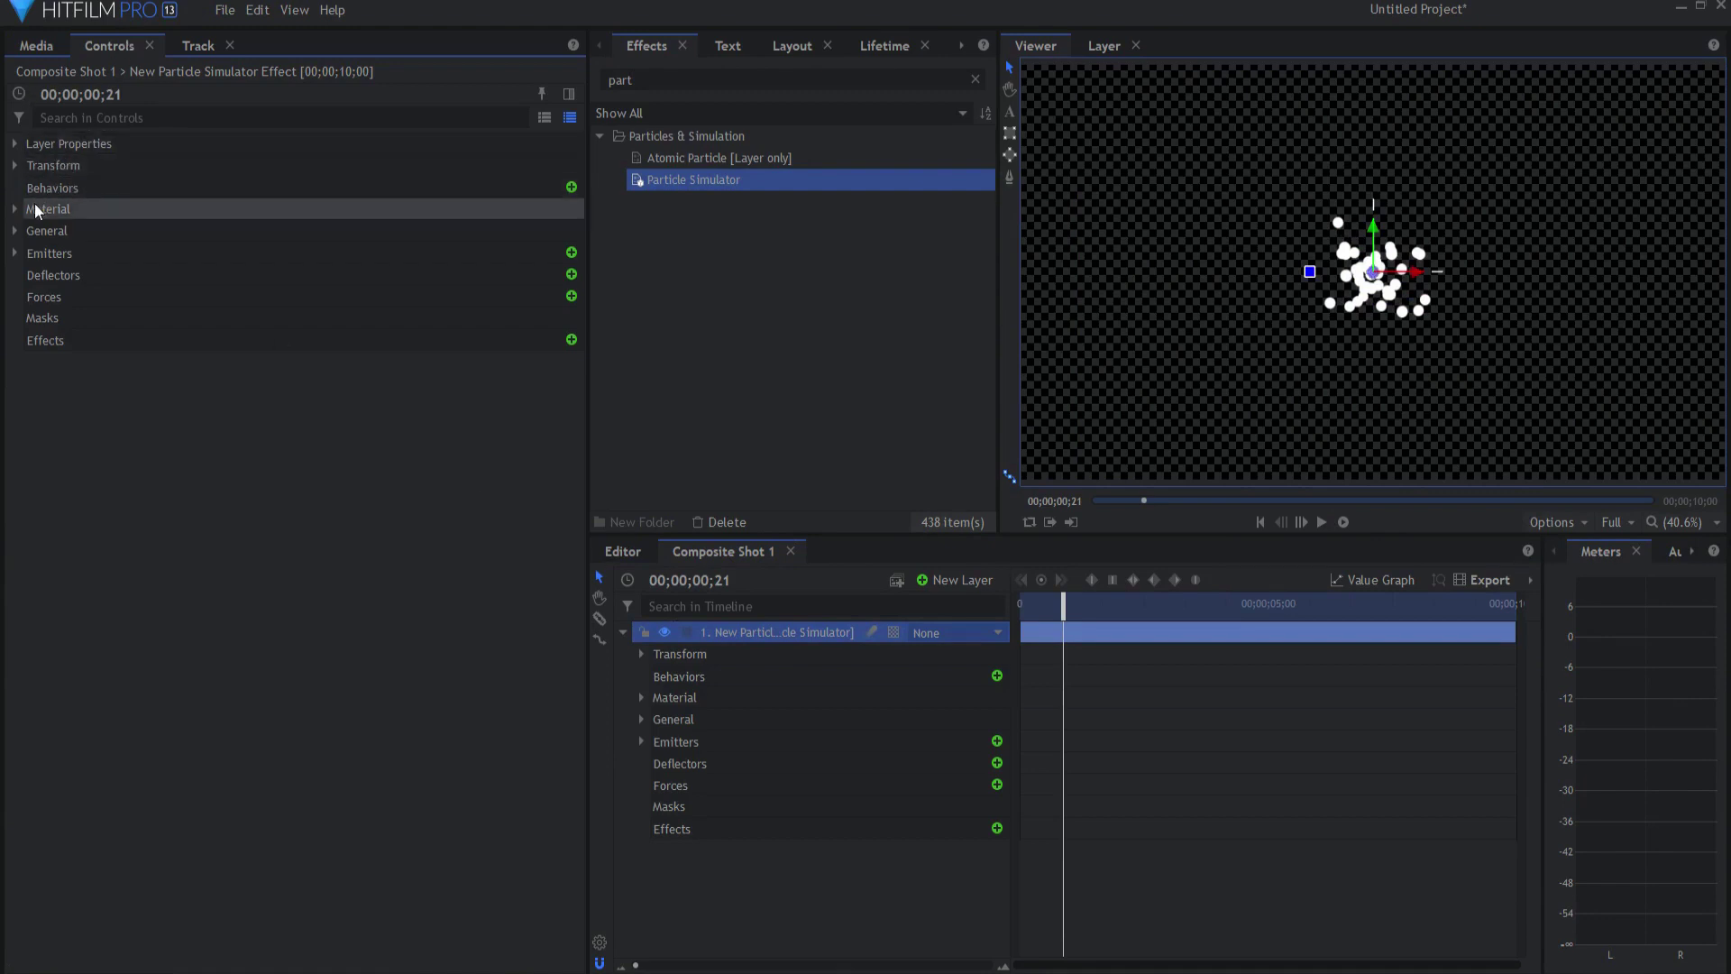
left_click(16, 252)
left_click(34, 274)
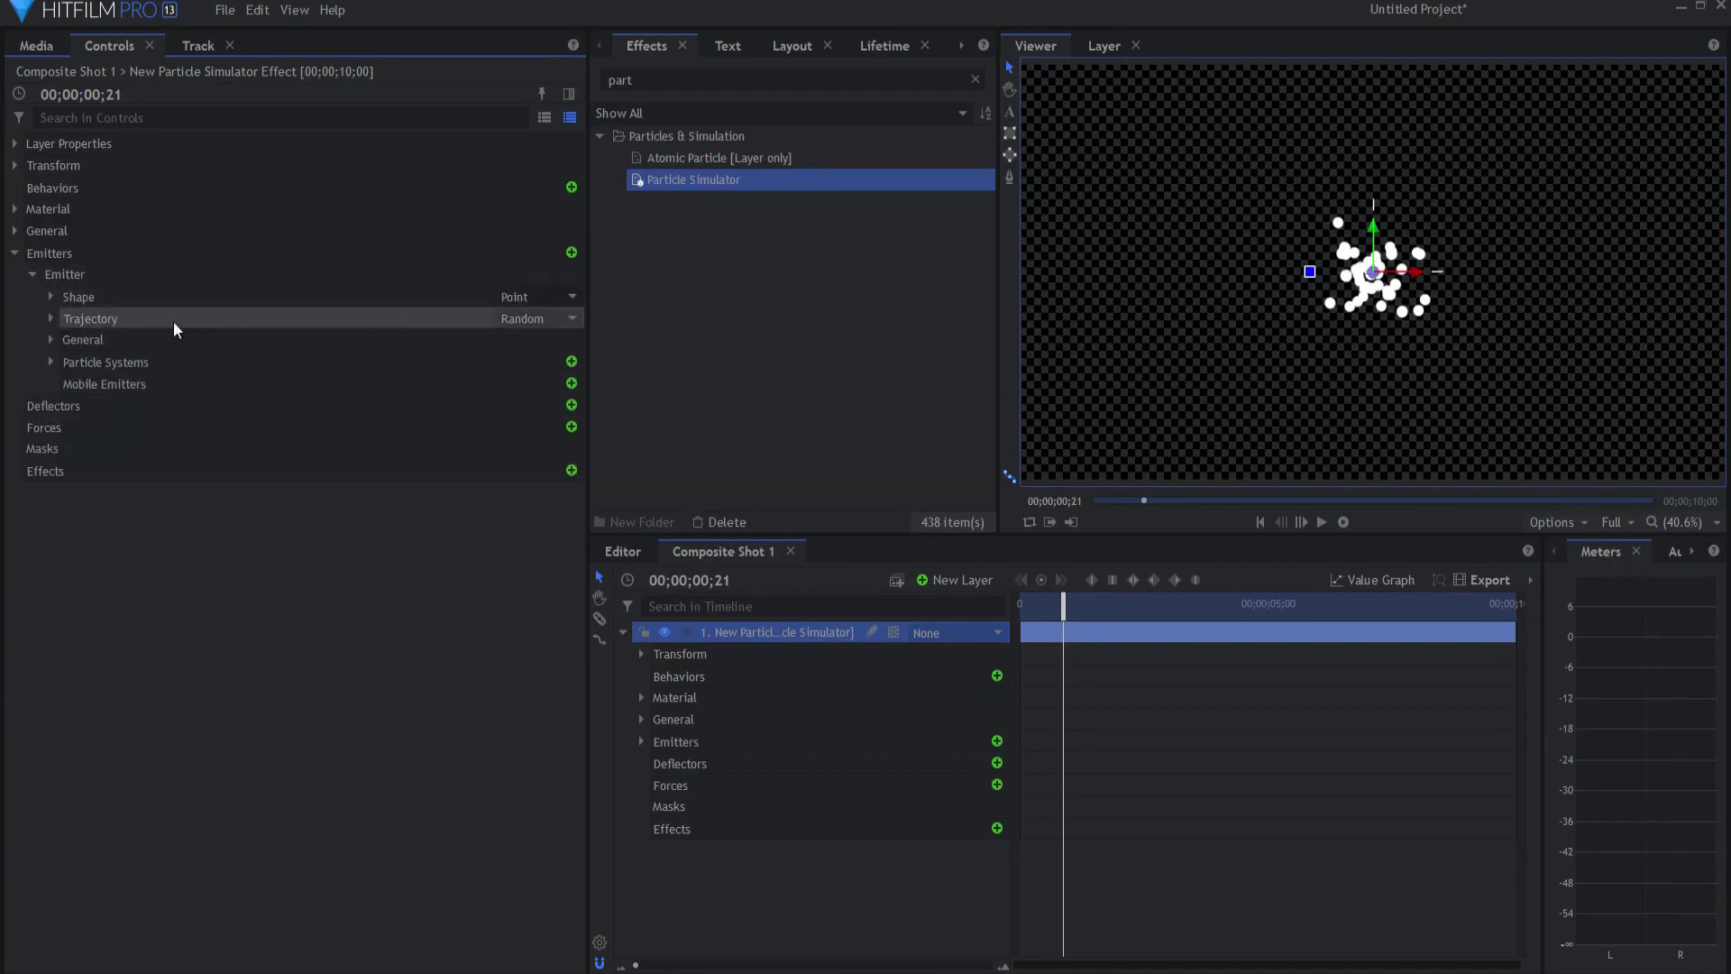
left_click(50, 297)
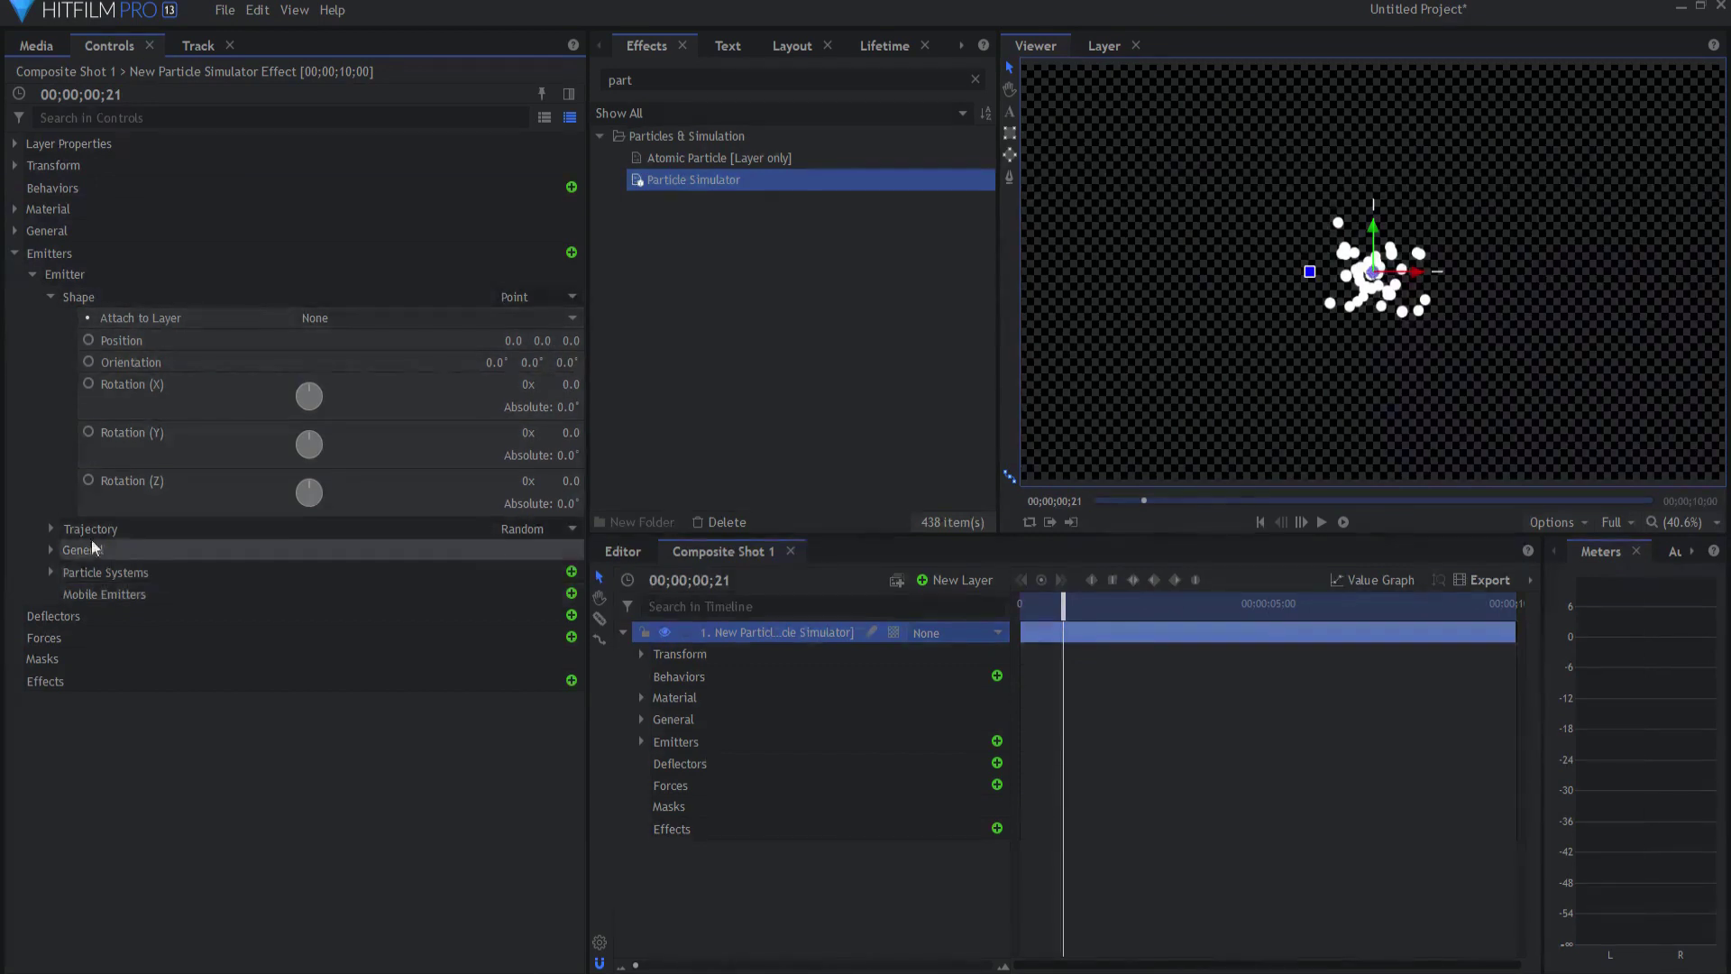
left_click(49, 527)
left_click(525, 527)
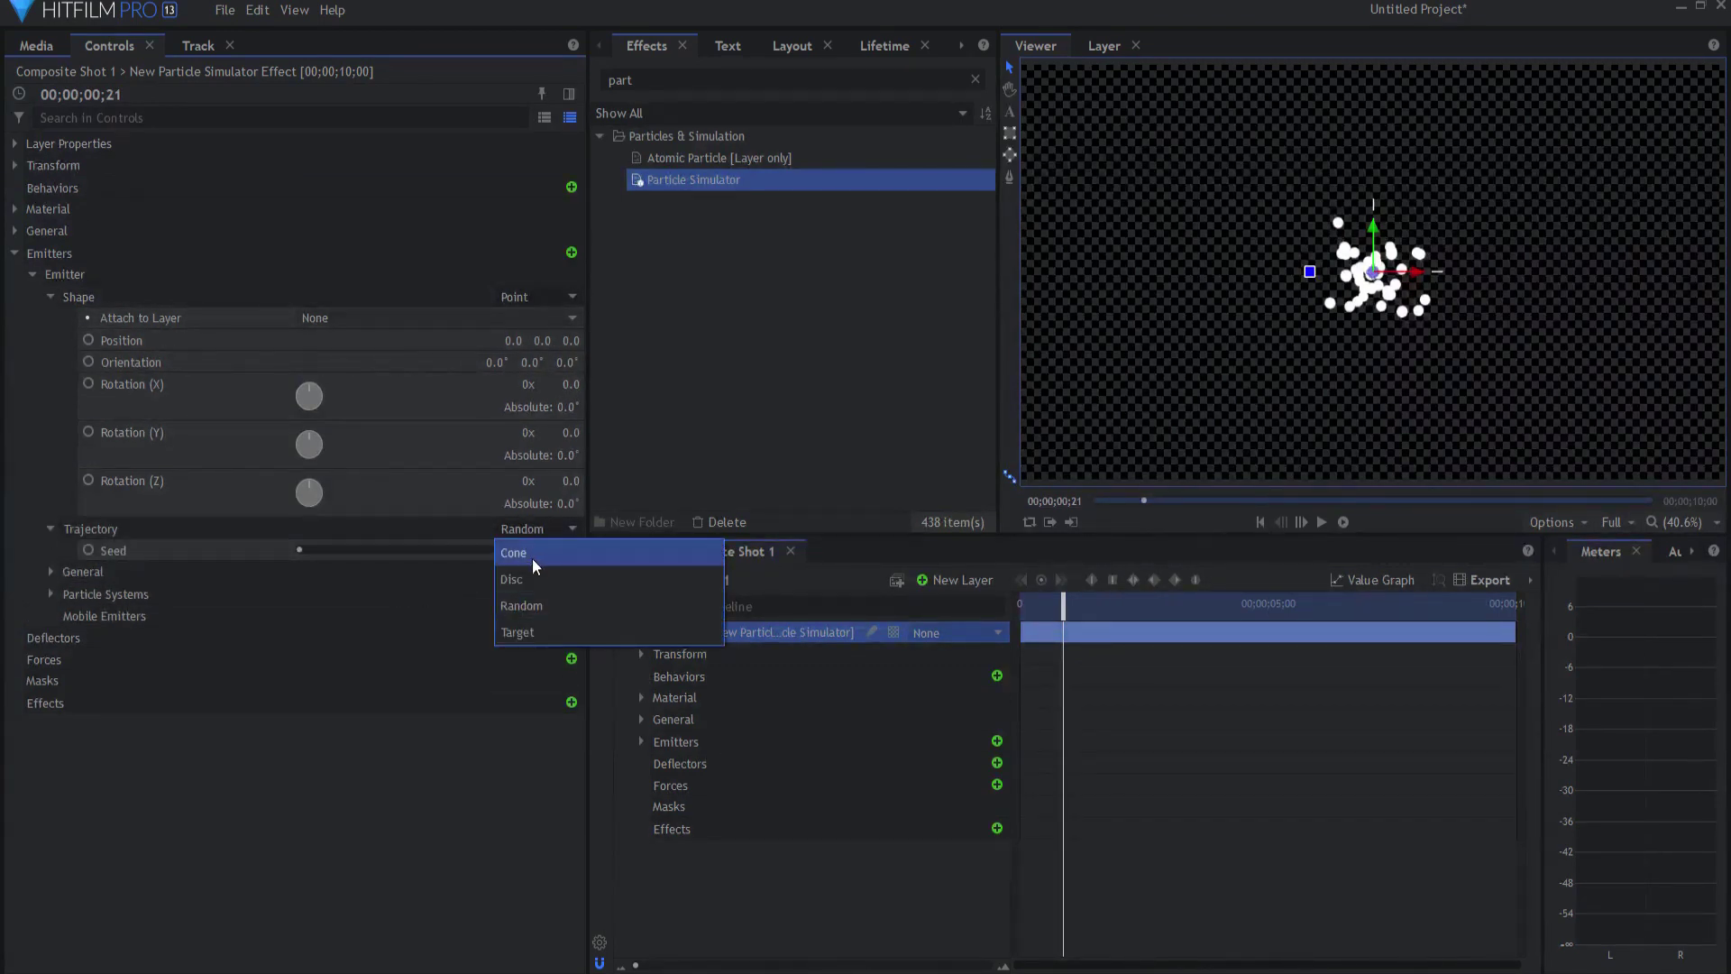
left_click(532, 558)
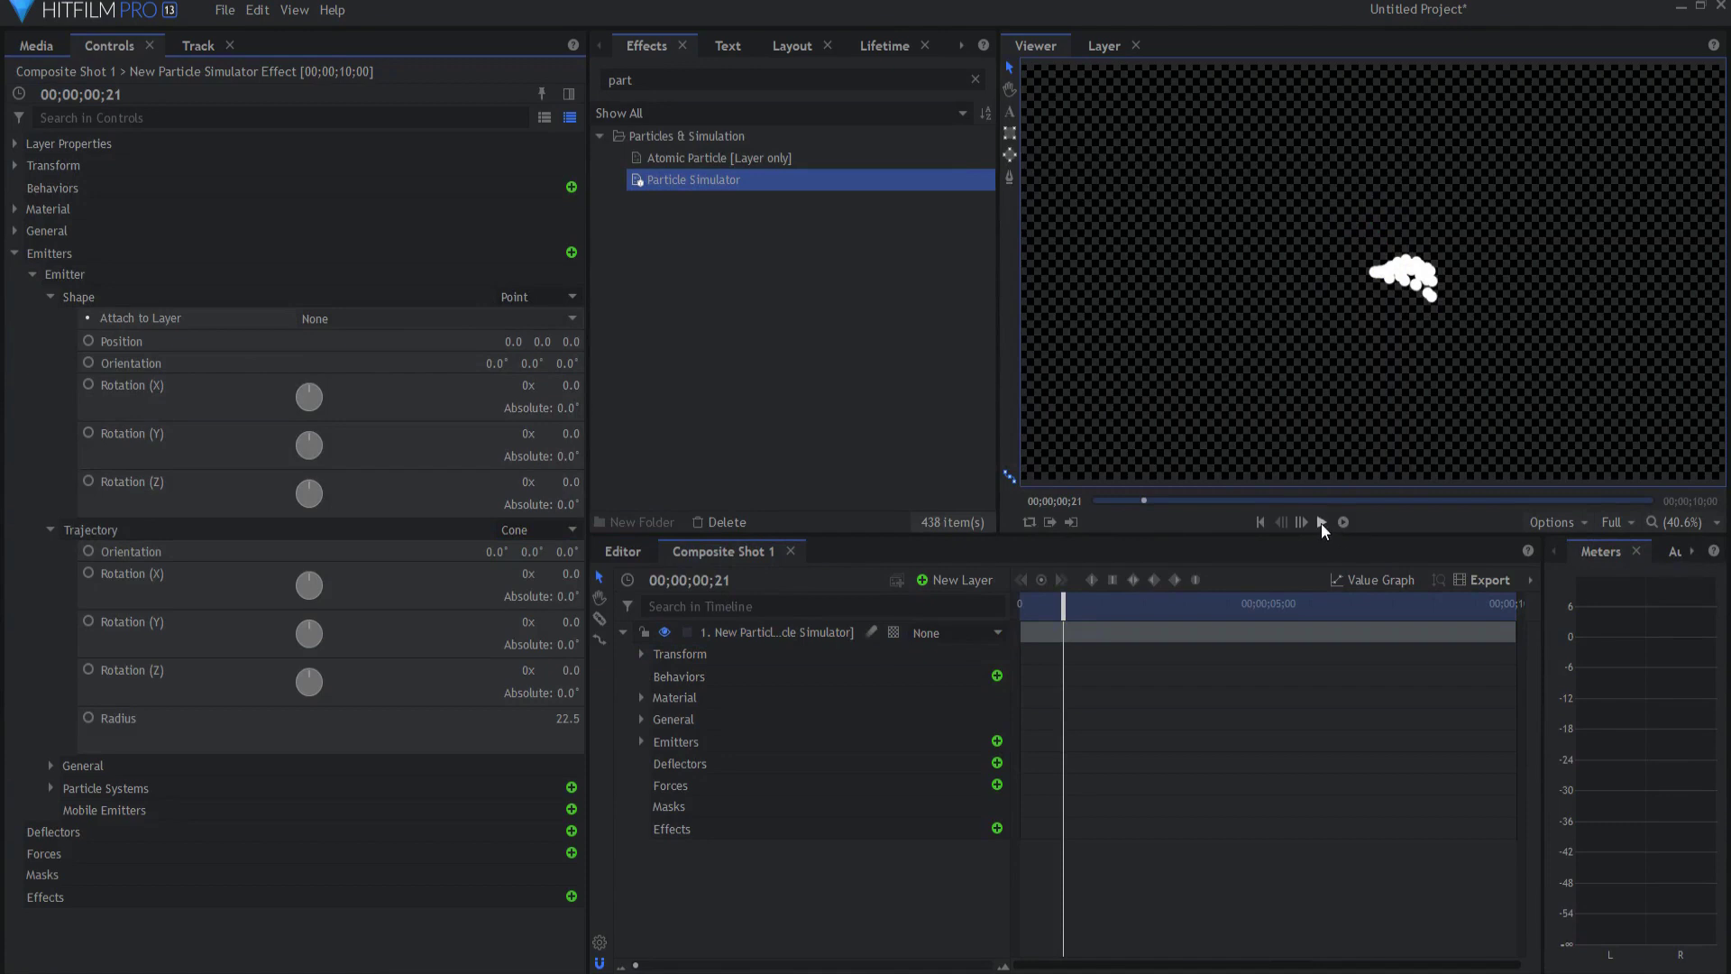
left_click(1321, 522)
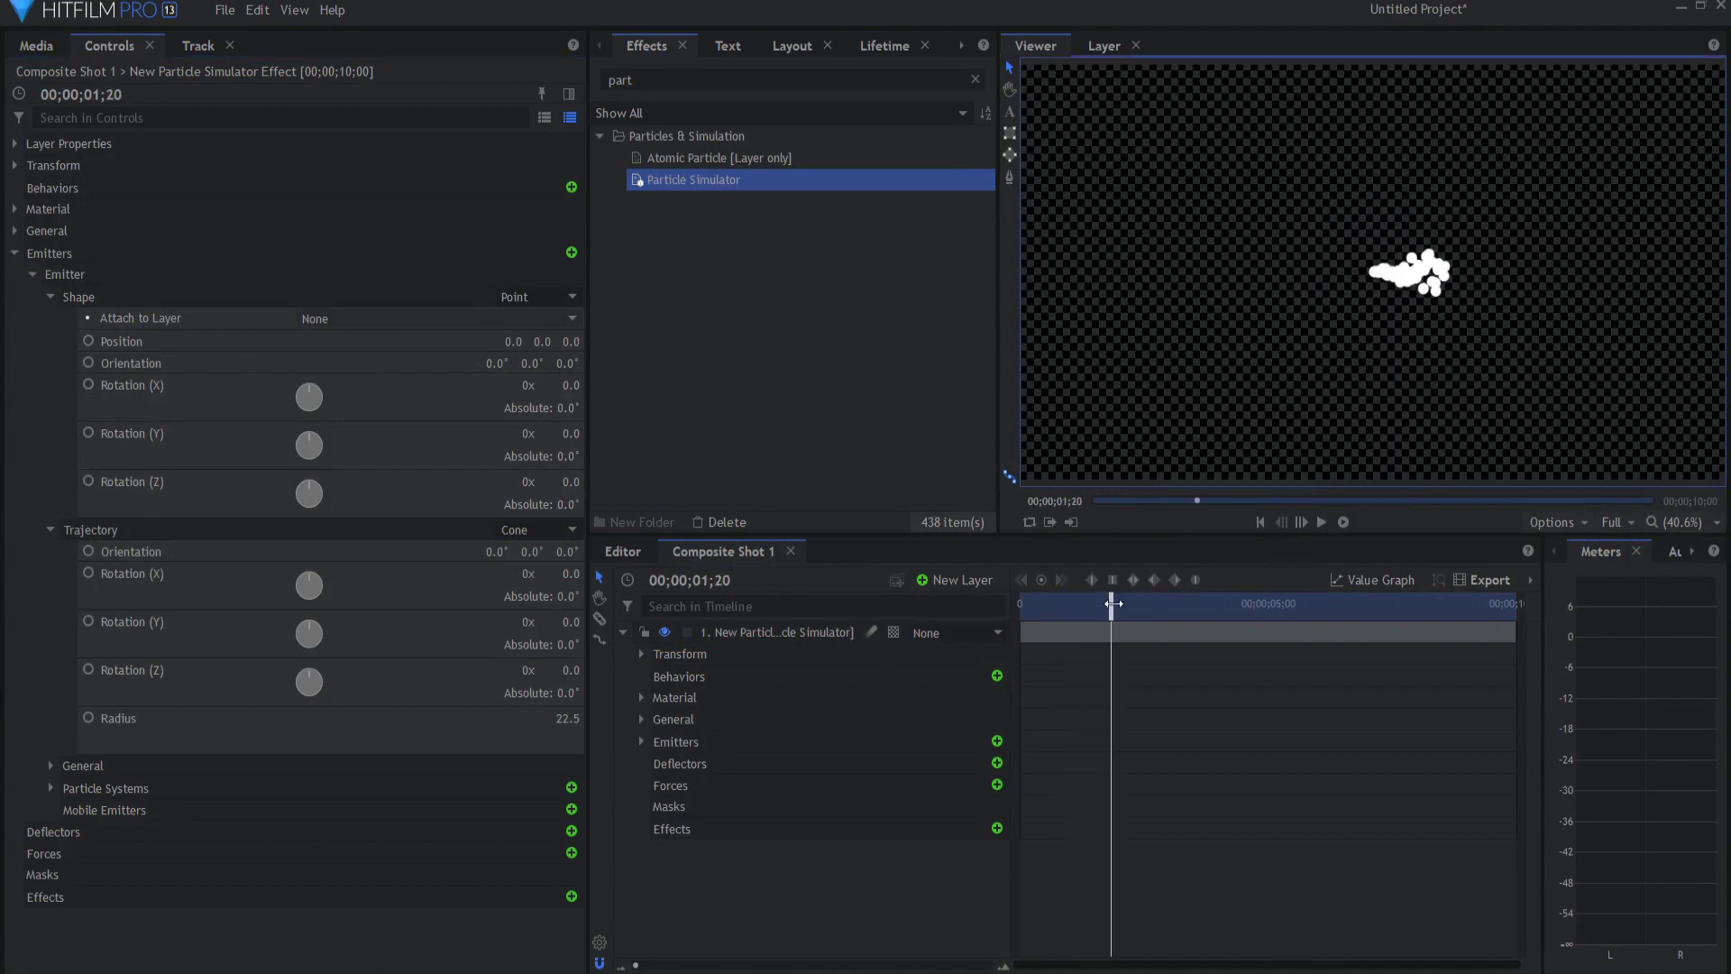
key("space")
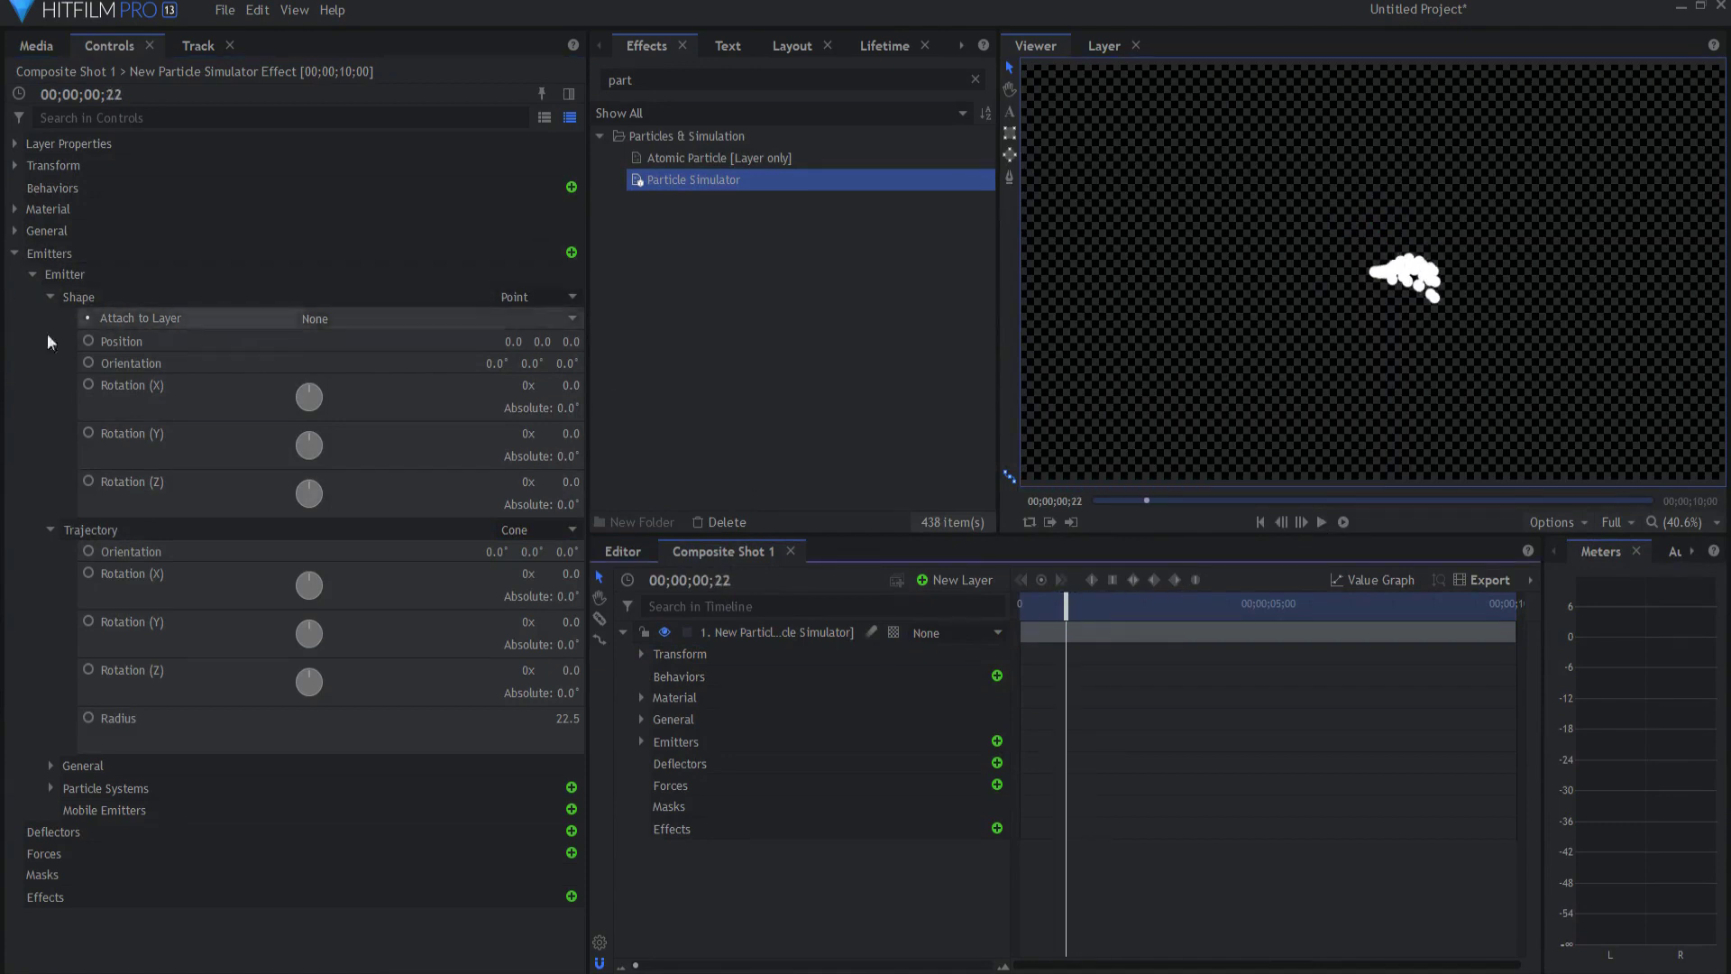
left_click(46, 296)
left_click(50, 320)
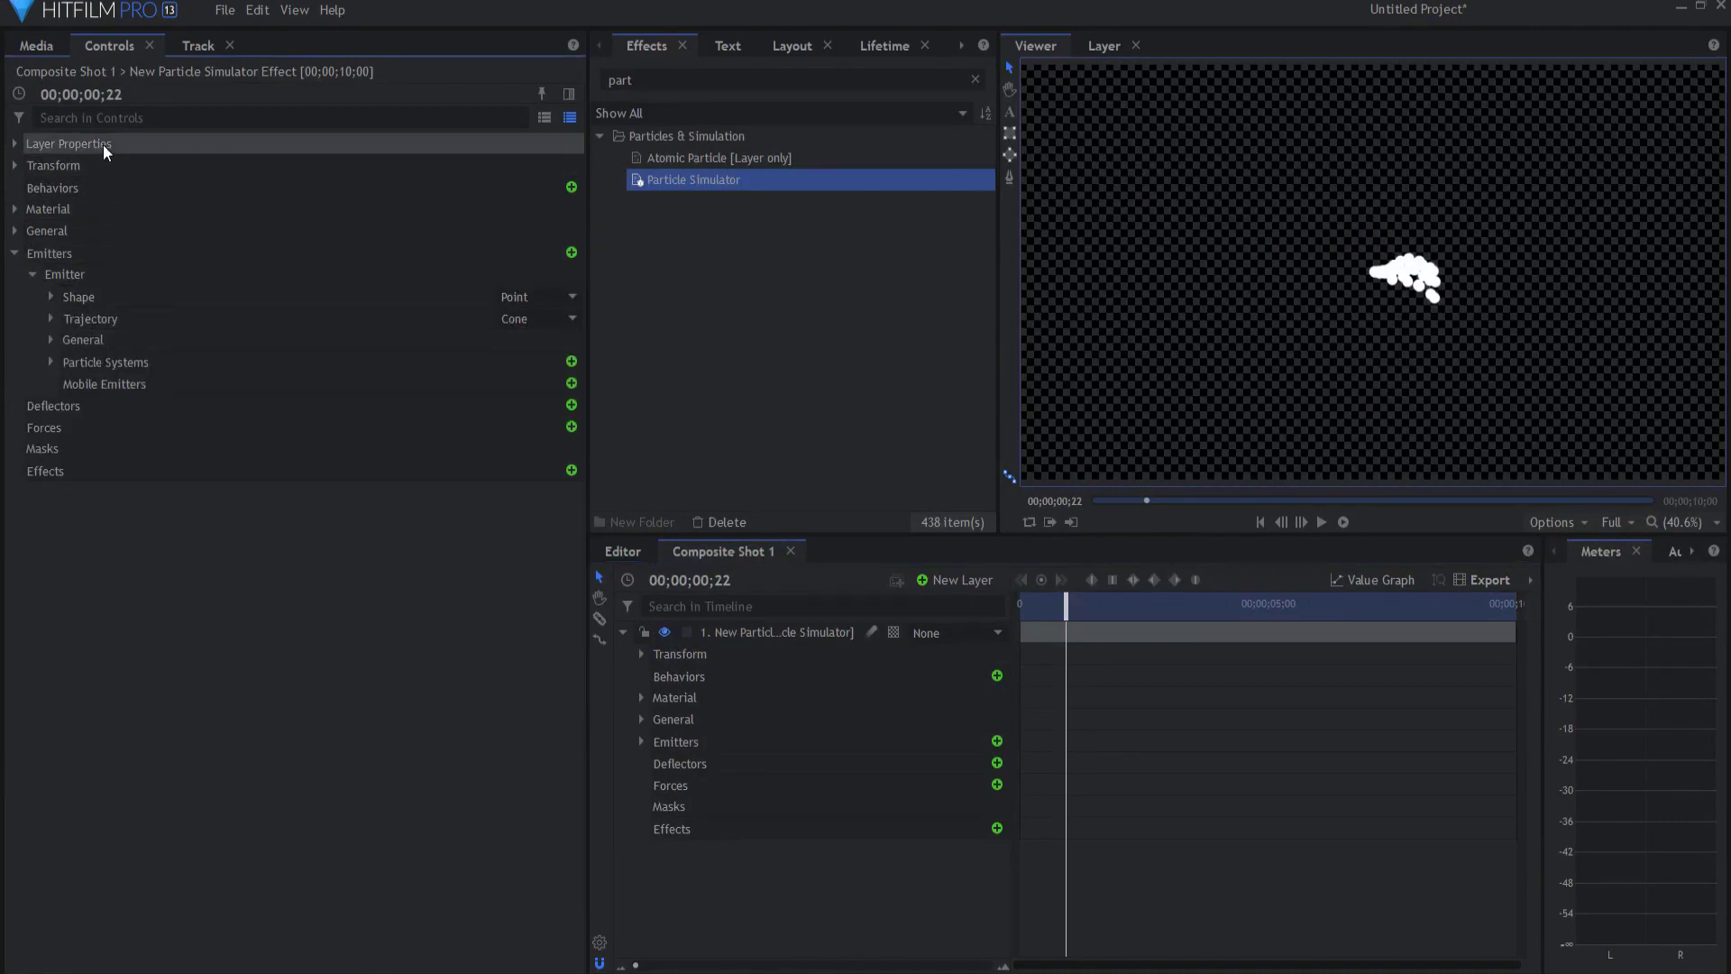
Move the emitter to the lower-left, rotate it to aim up-right, and pan the view.
left_click(101, 170)
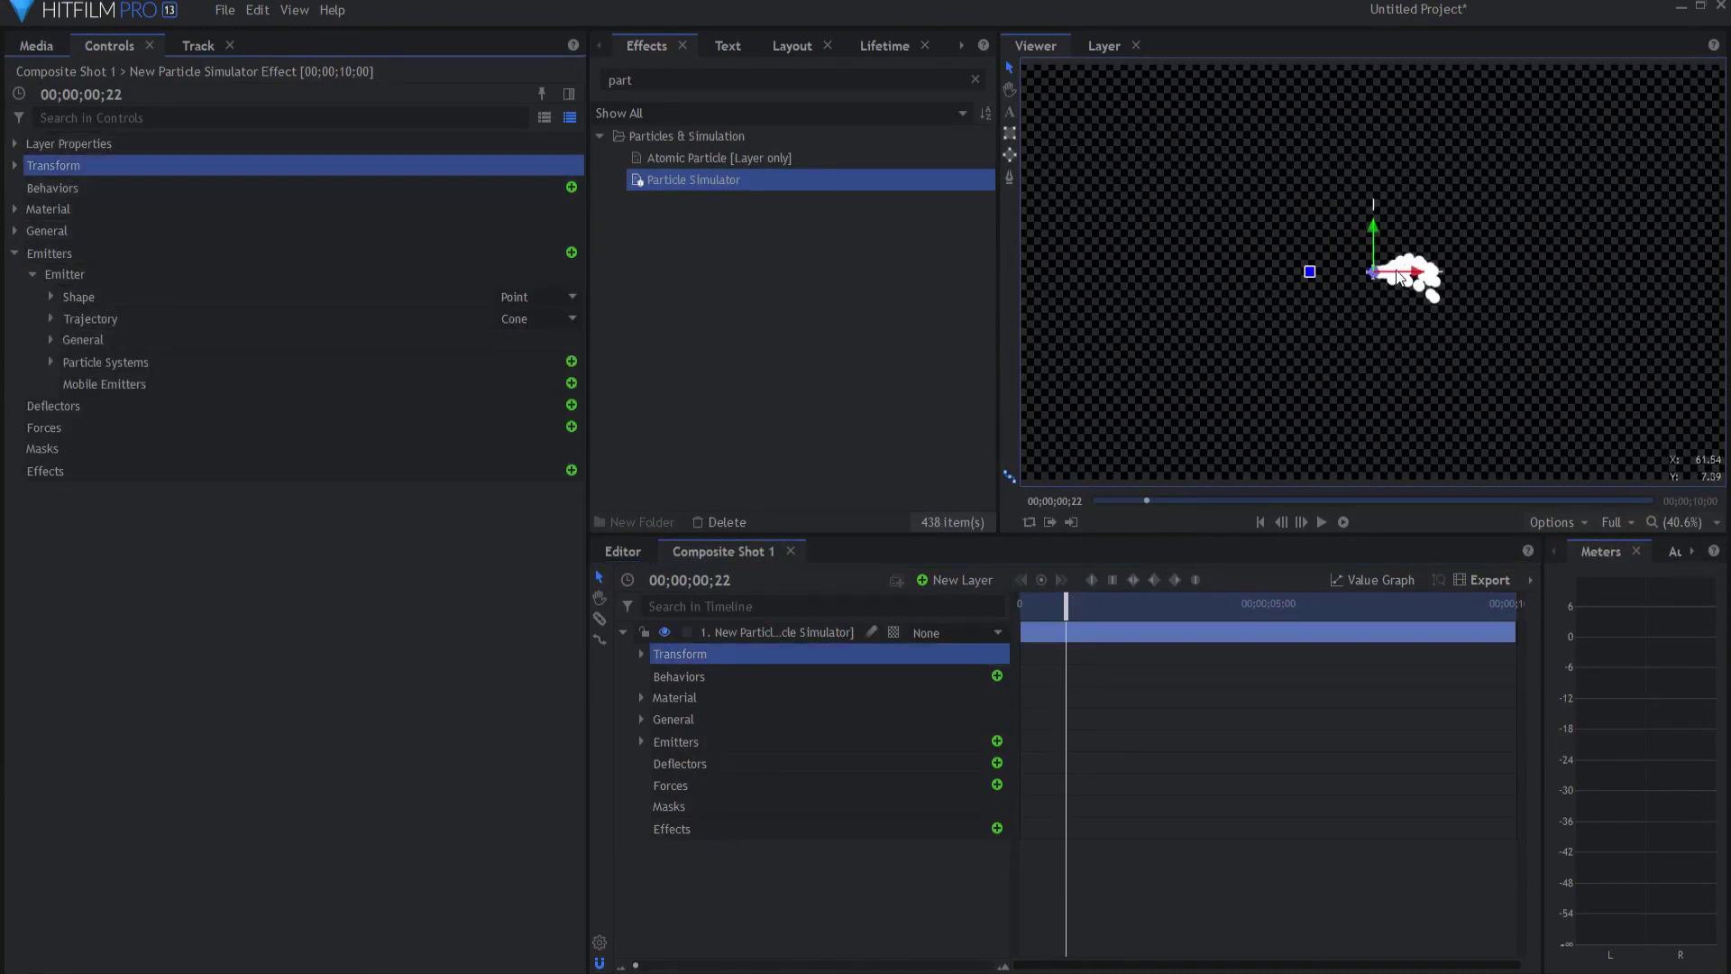
left_click_drag(1400, 277, 1070, 408)
left_click_drag(1039, 479, 1116, 355)
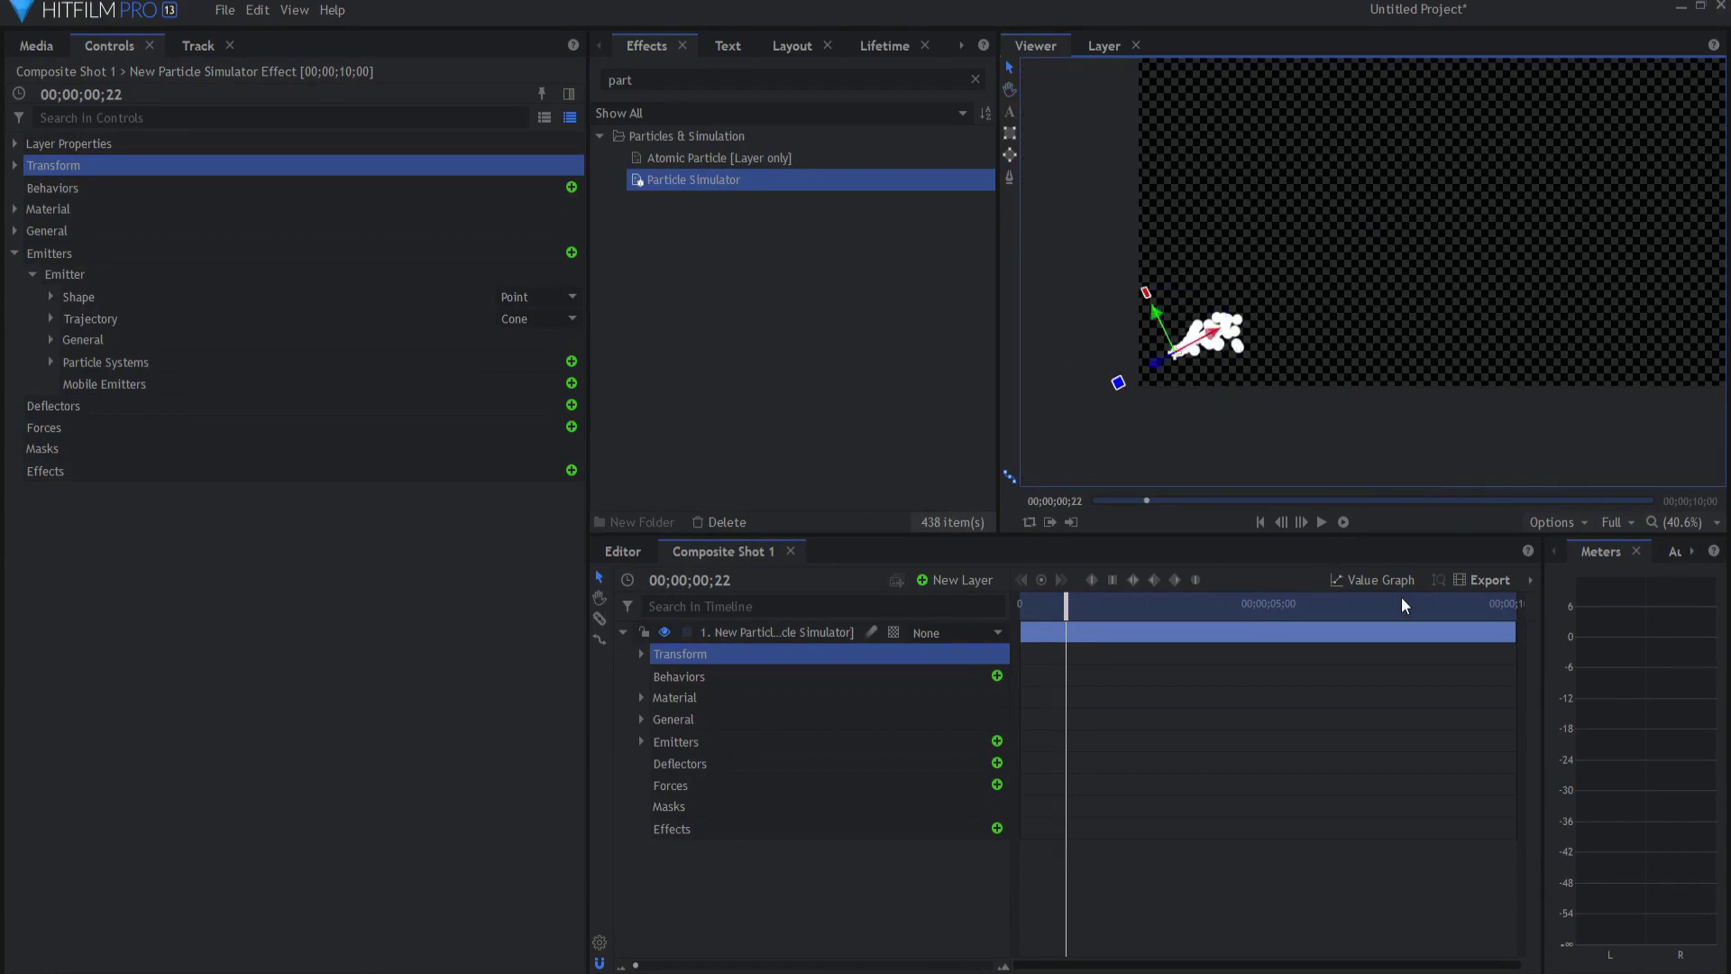
key("h")
left_click_drag(1565, 355, 1470, 445)
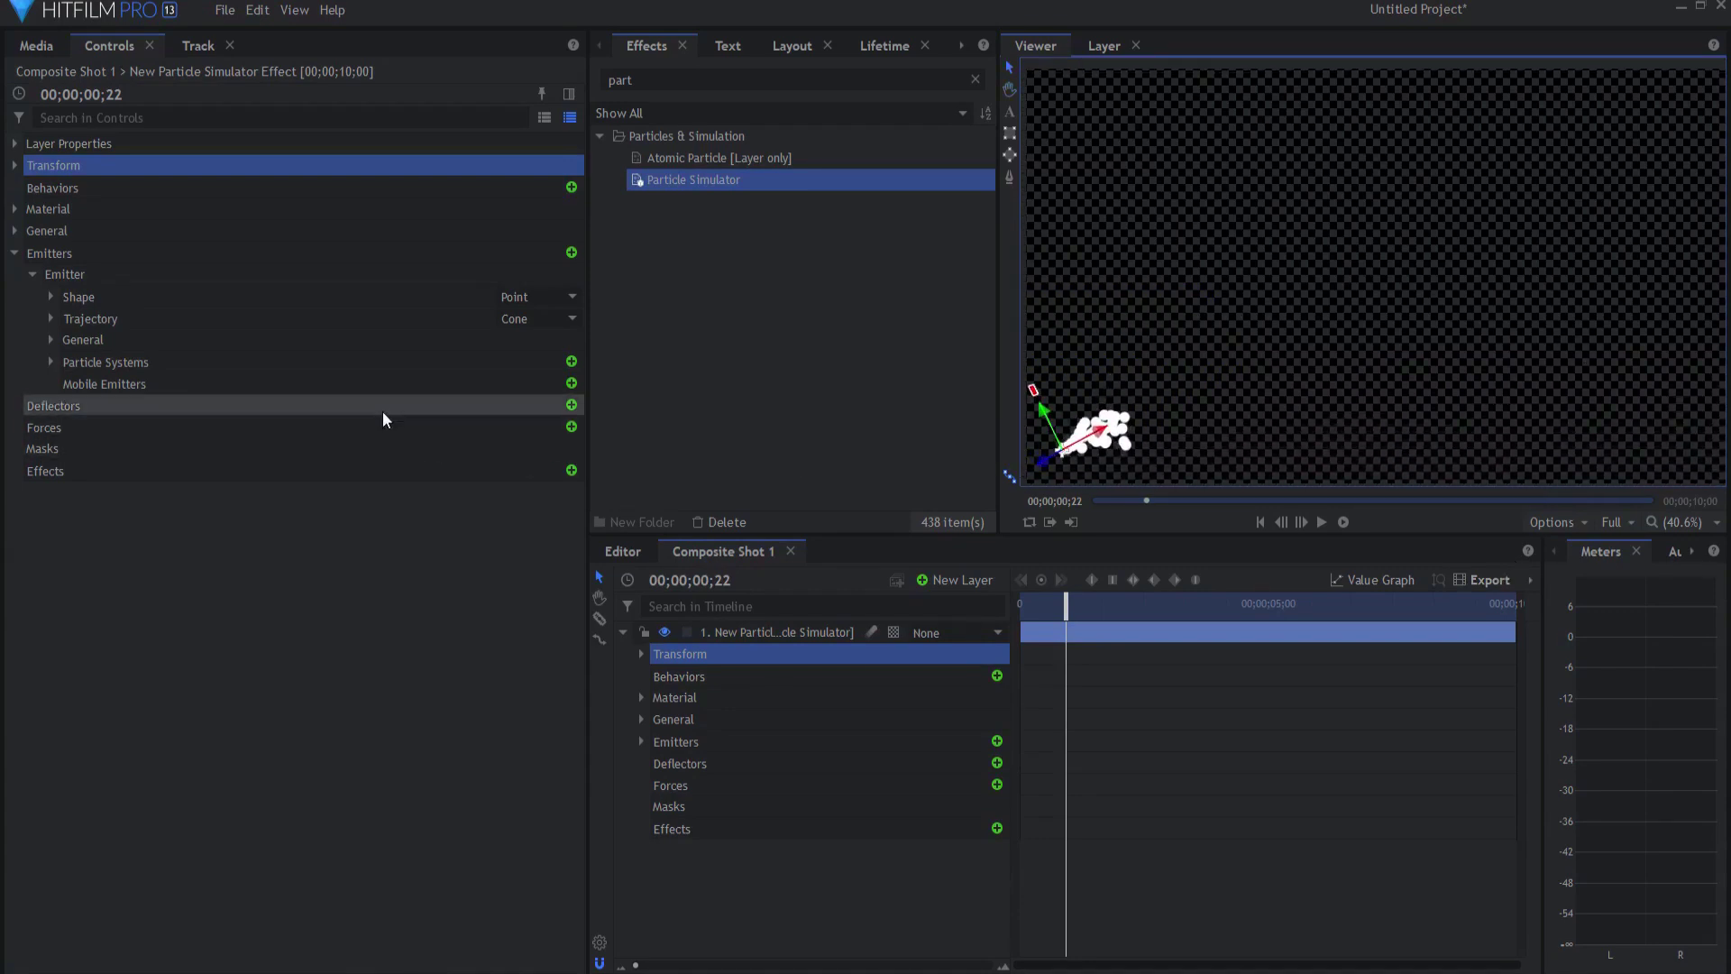
At the start of the shot, keyframe Particles Per Second at 50000.
left_click(50, 362)
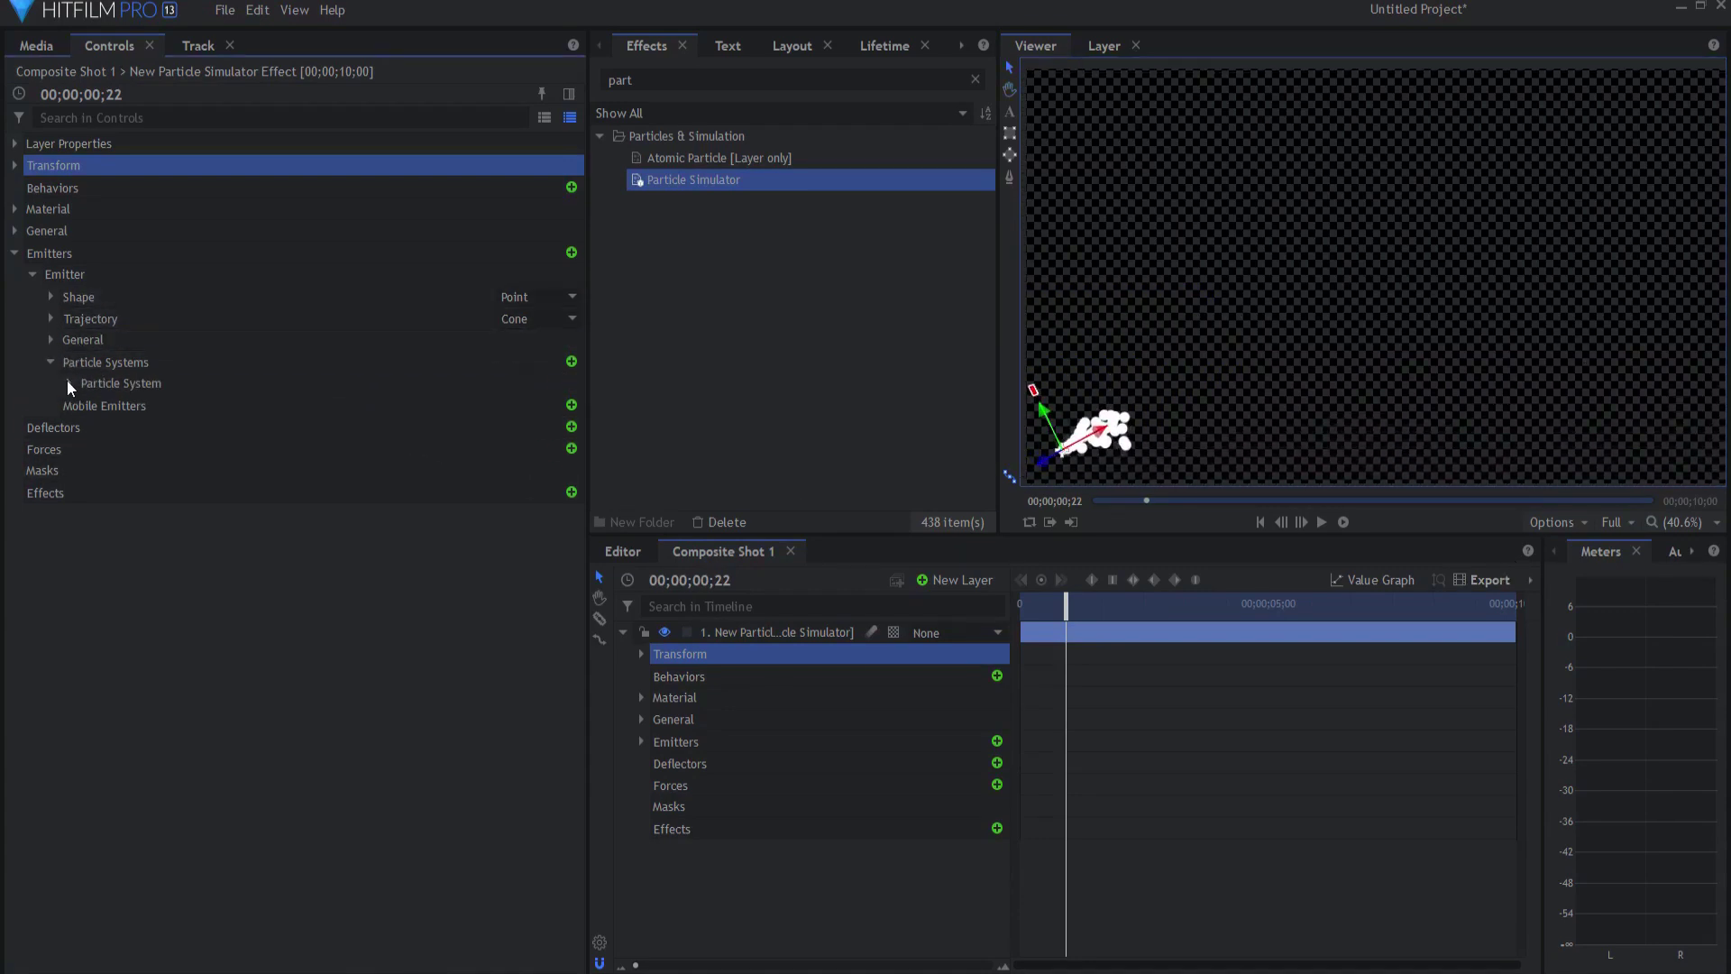
left_click(68, 384)
left_click(86, 405)
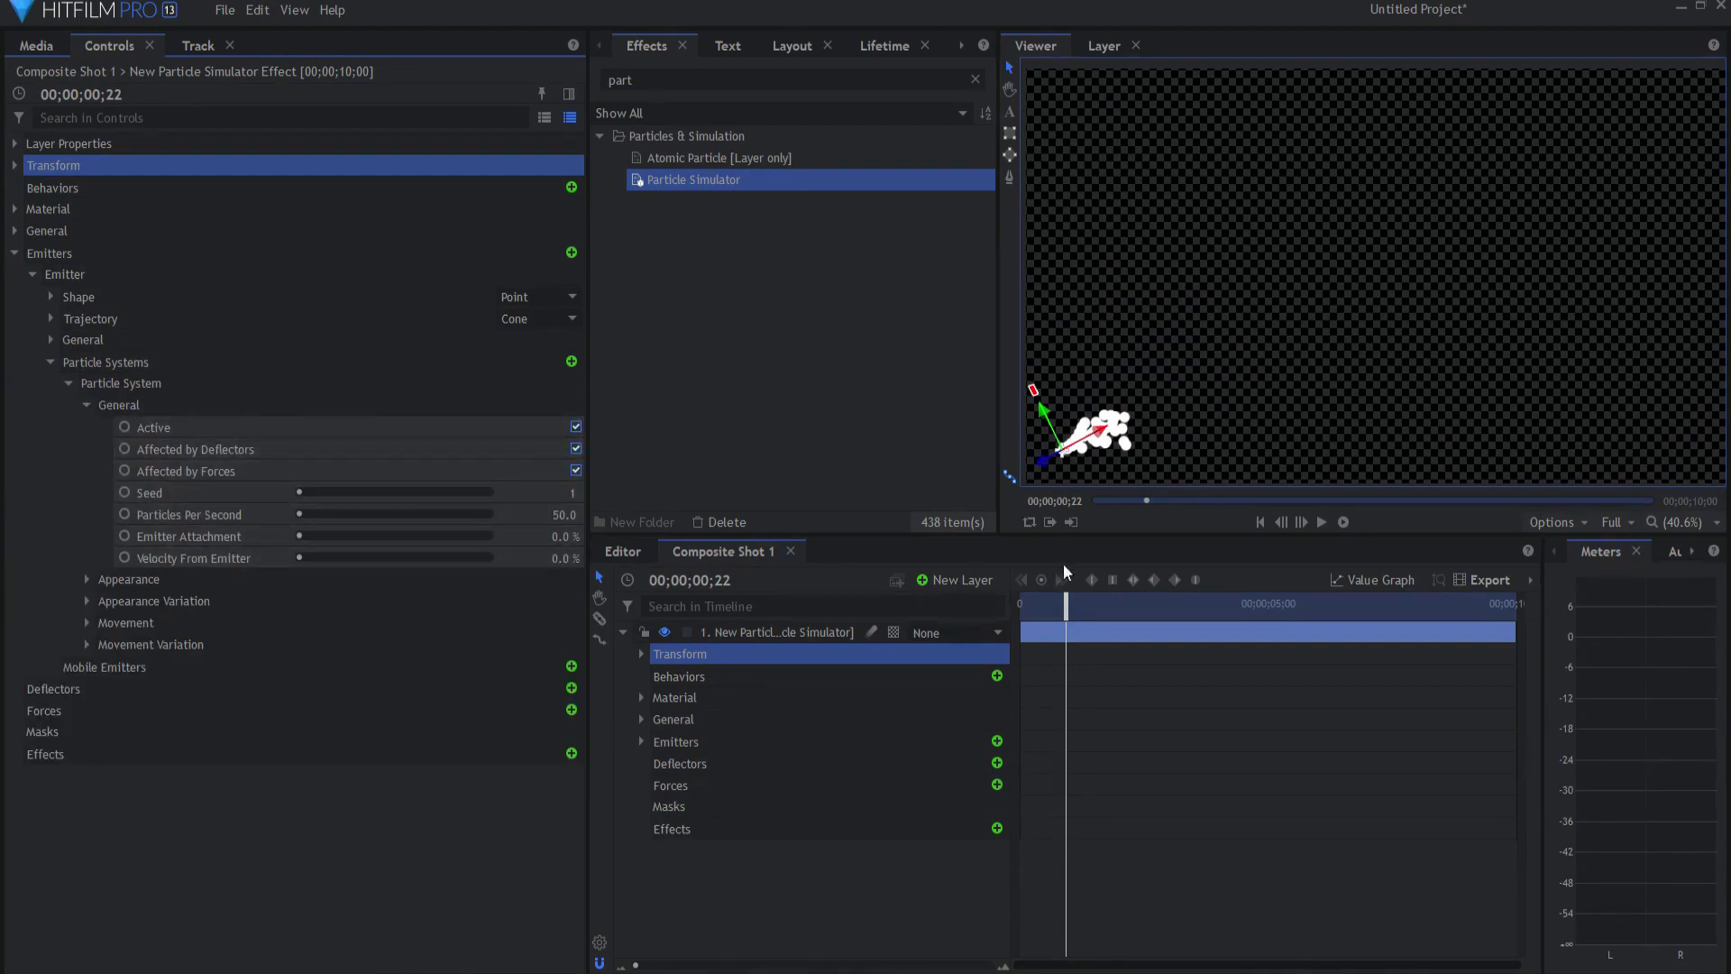
left_click(1261, 521)
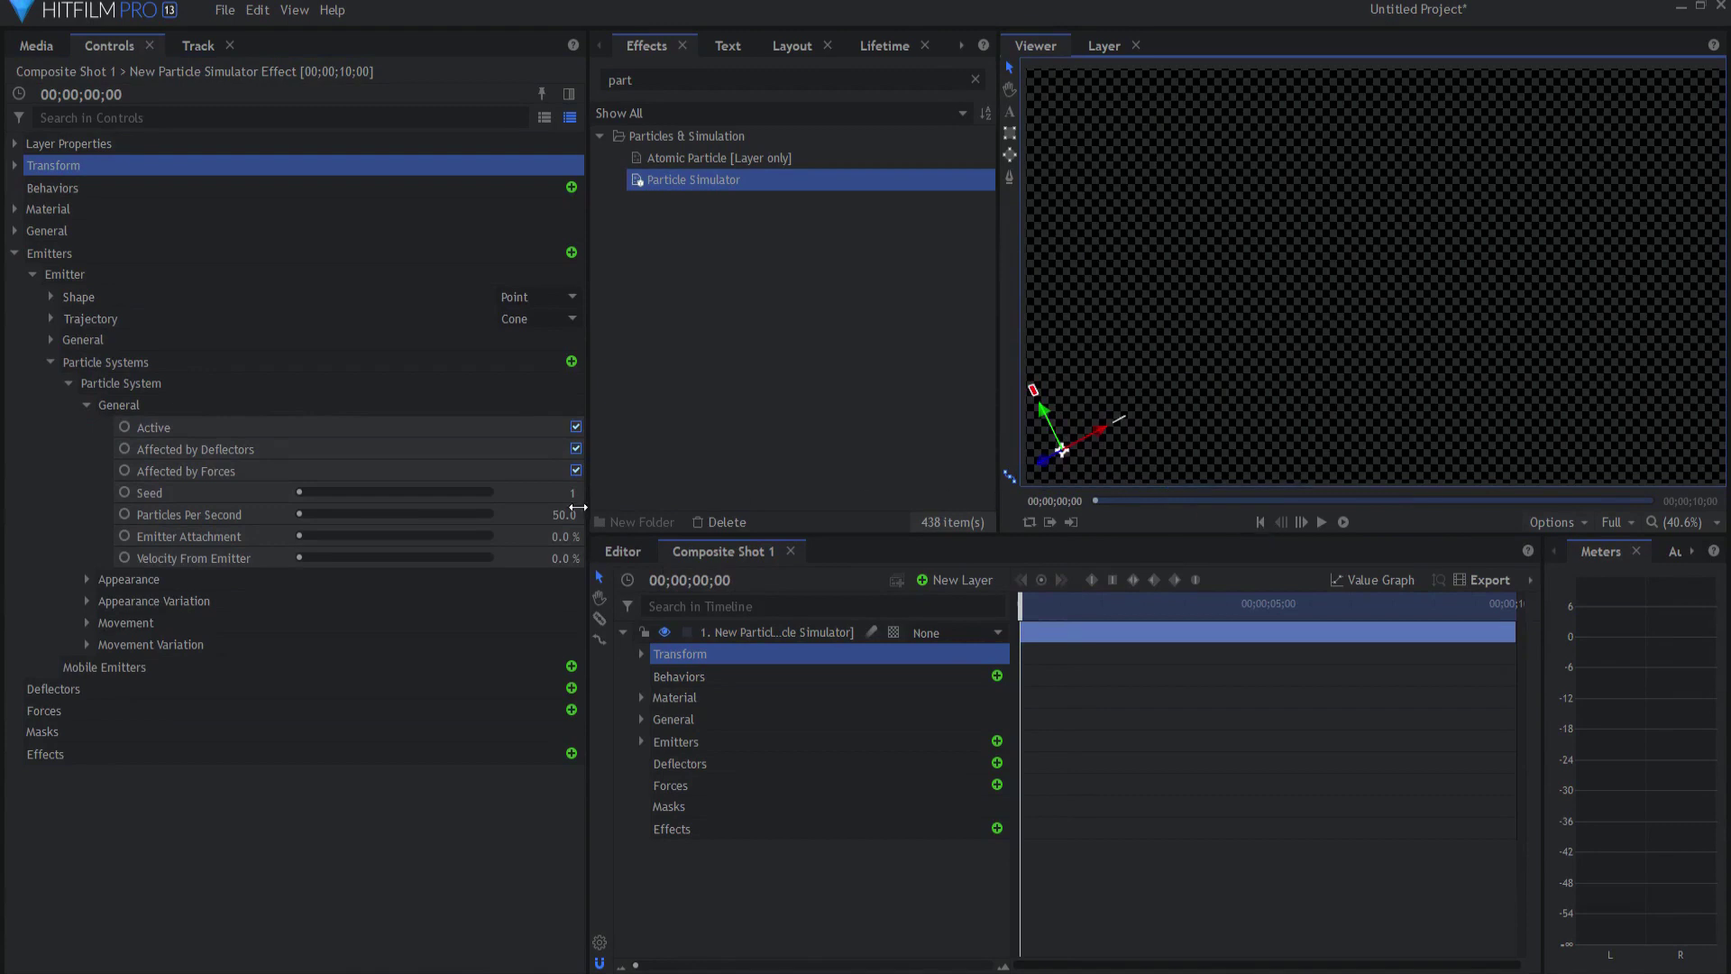
left_click(124, 513)
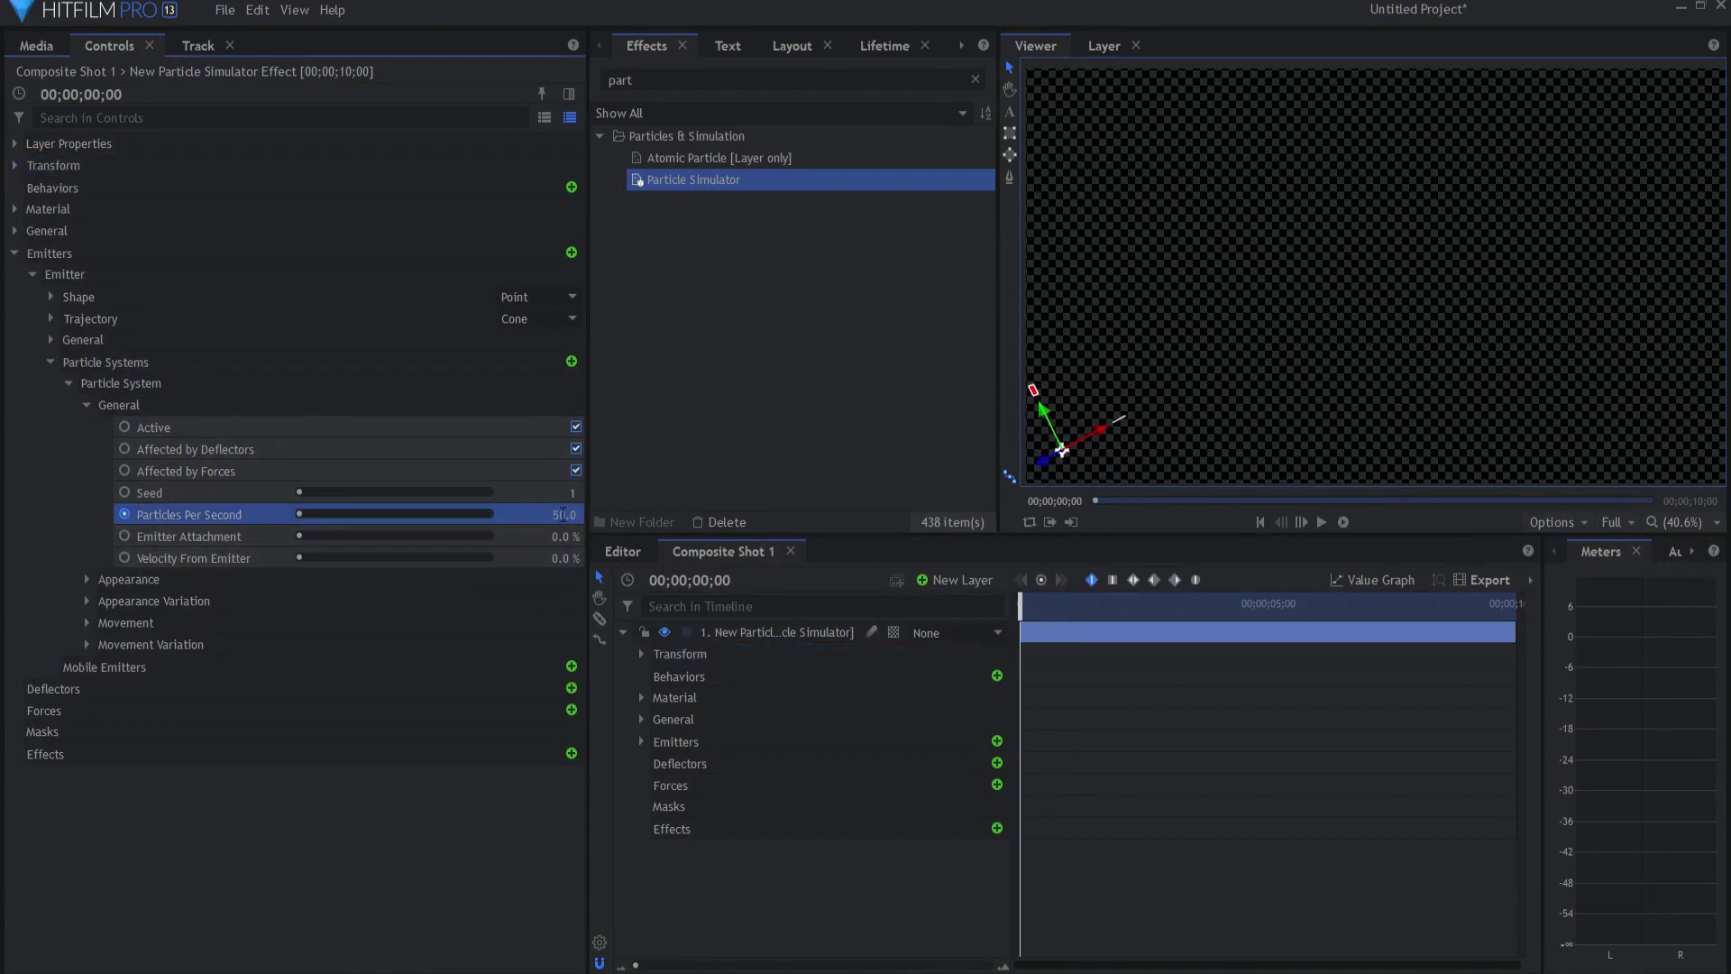
left_click(568, 515)
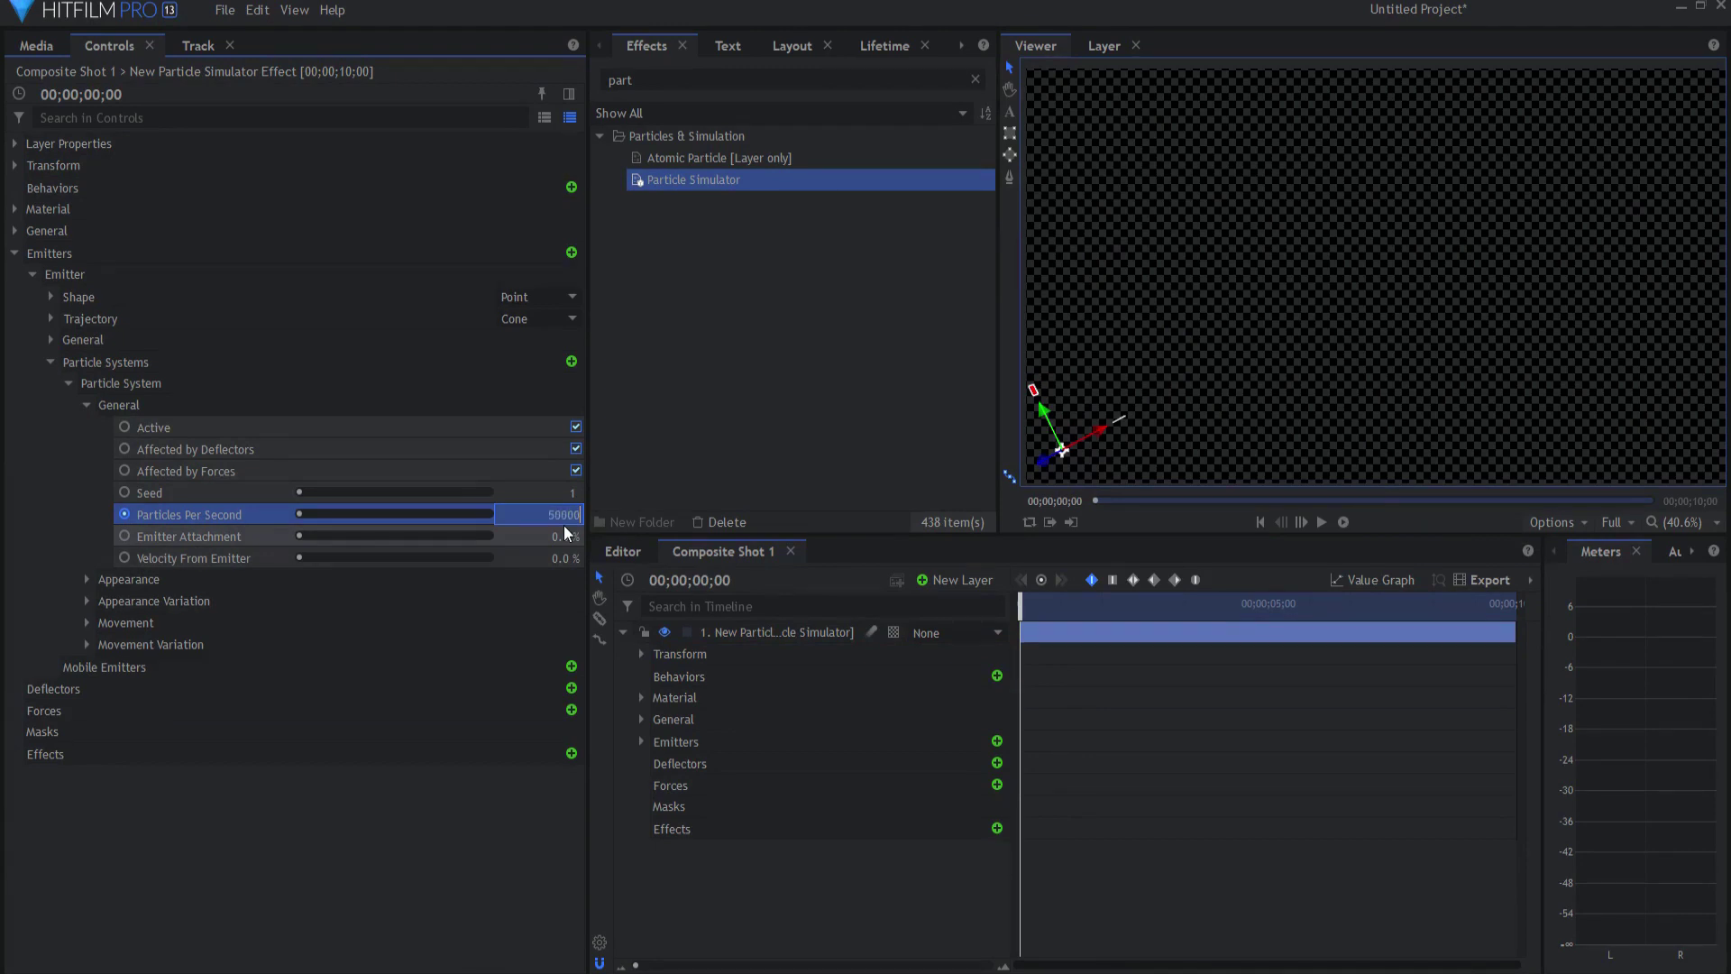
key("Return")
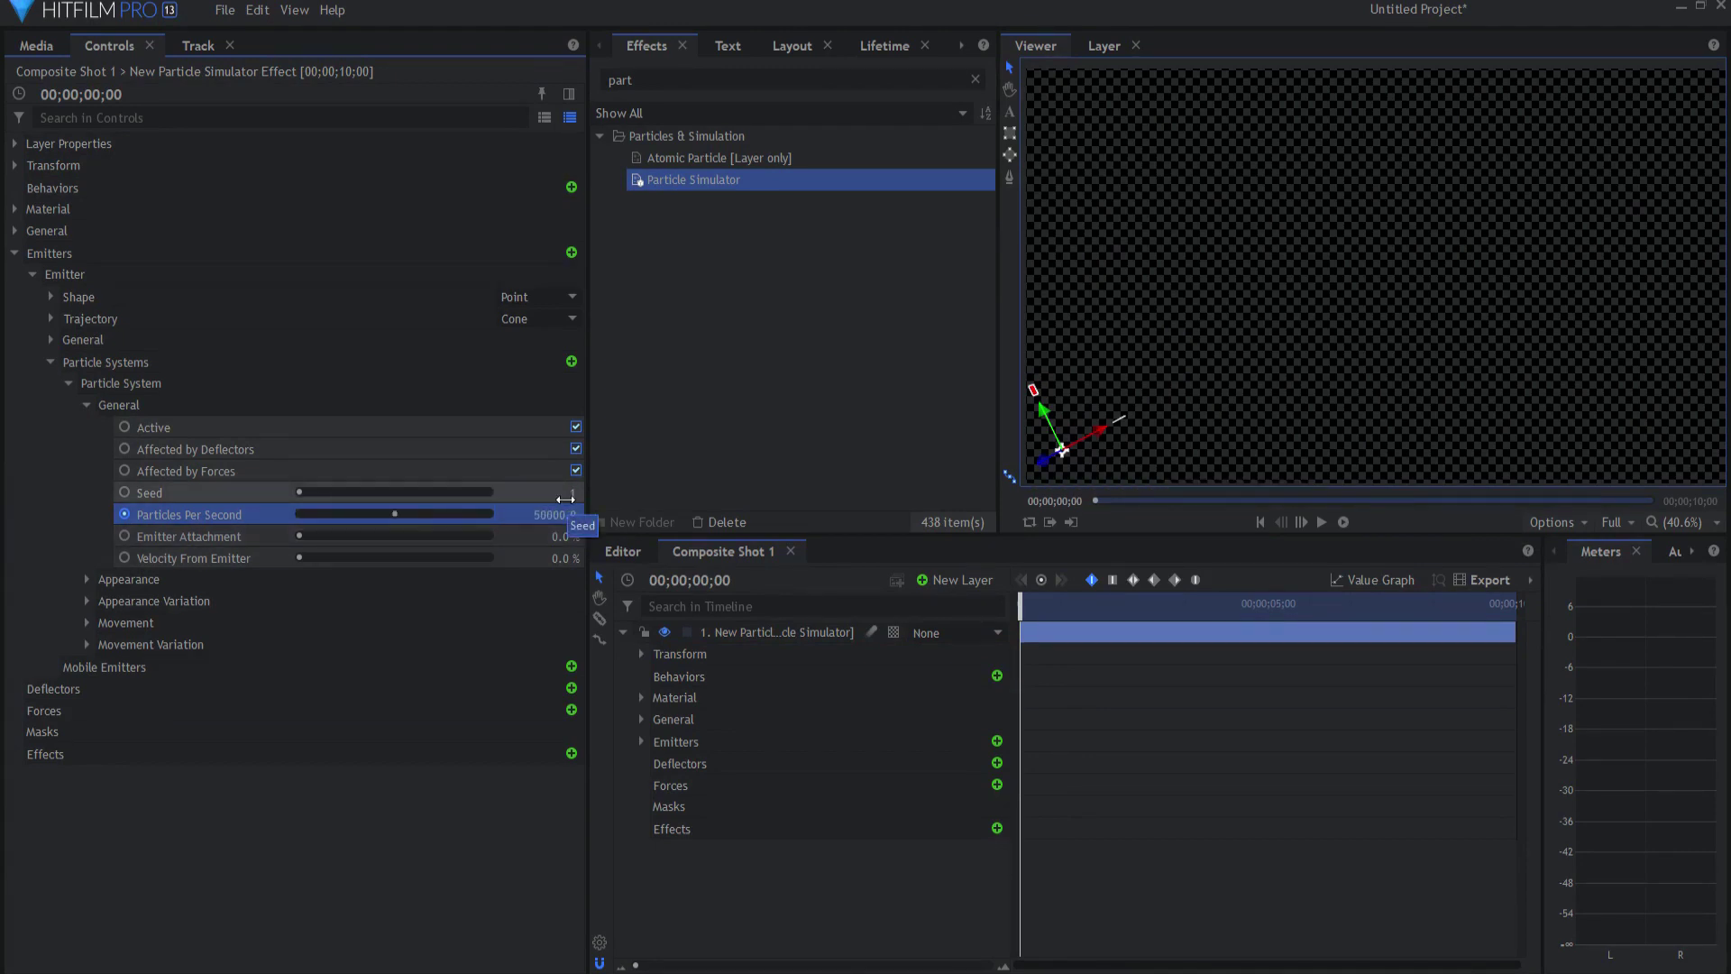
One frame later, drop Particles Per Second to 0 and preview the burst.
key("Right")
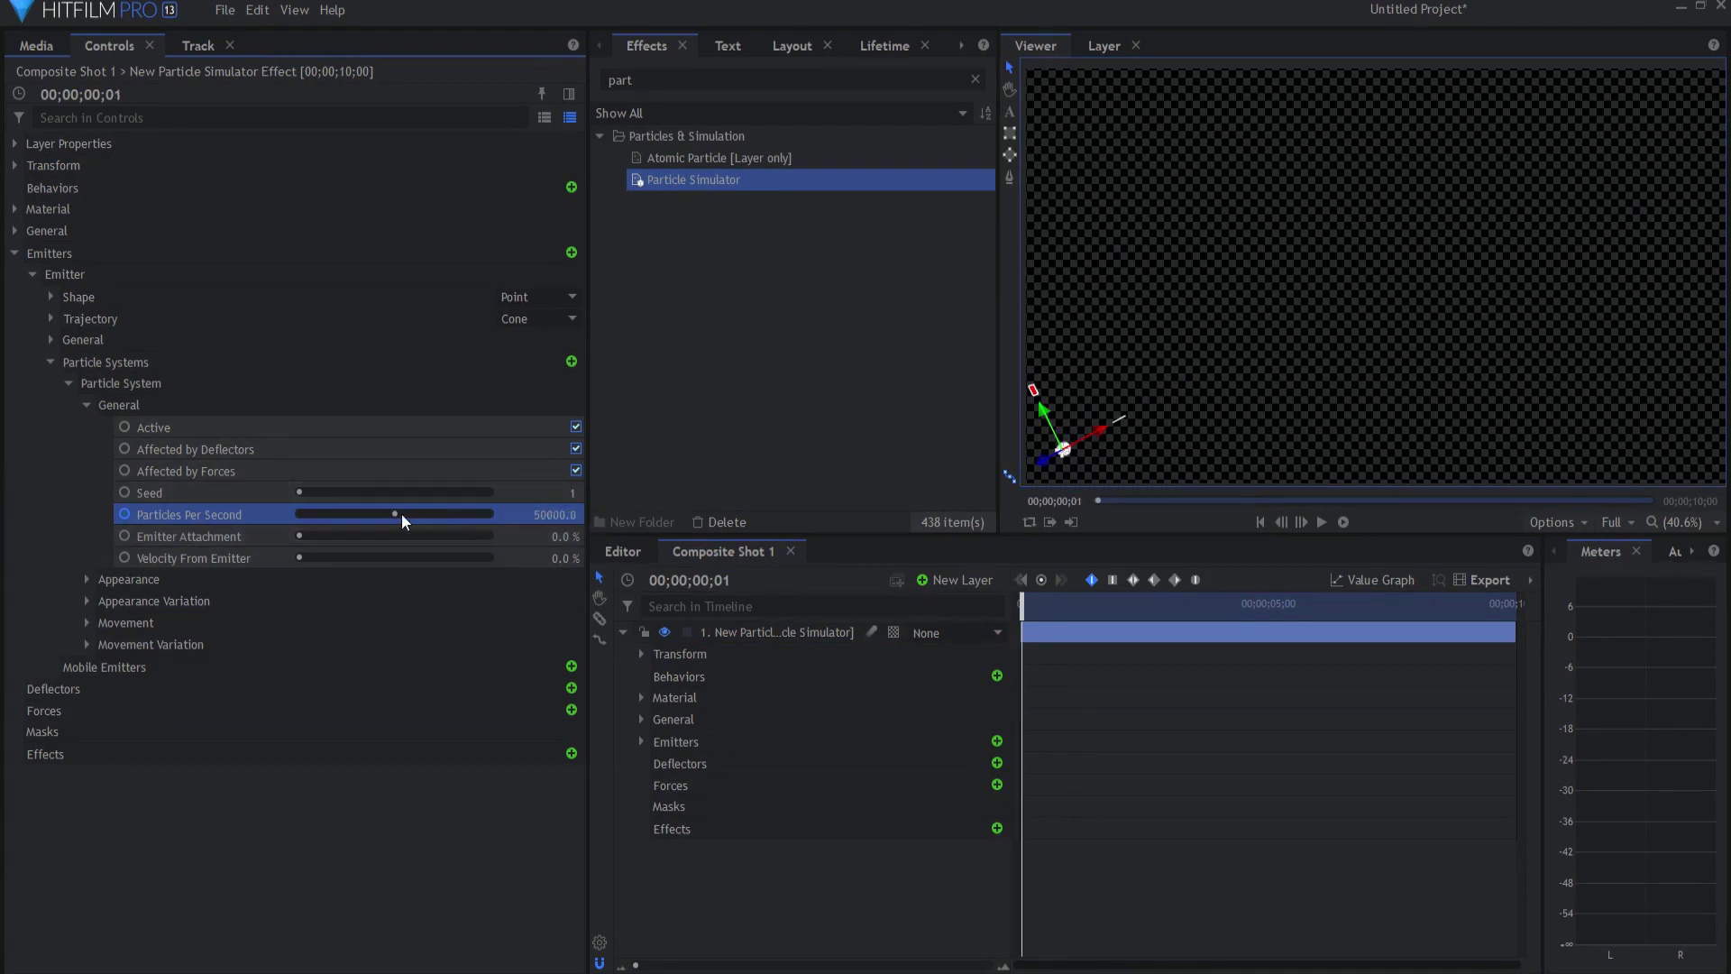
left_click_drag(397, 512, 289, 511)
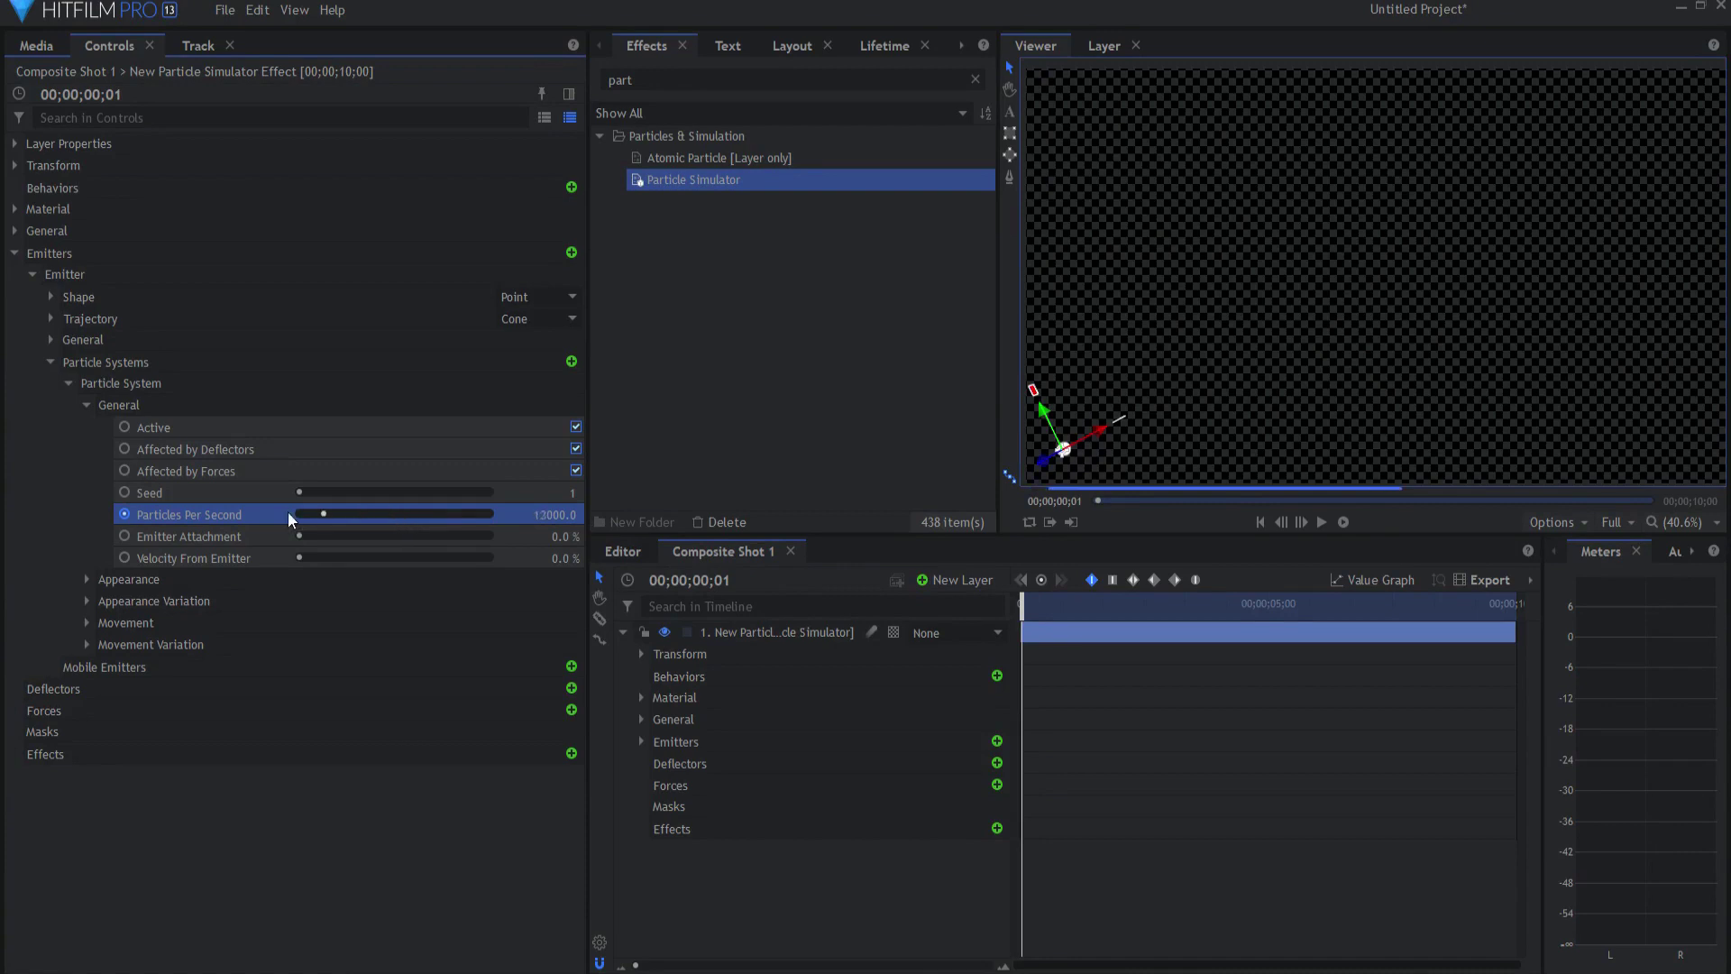
left_click(1323, 522)
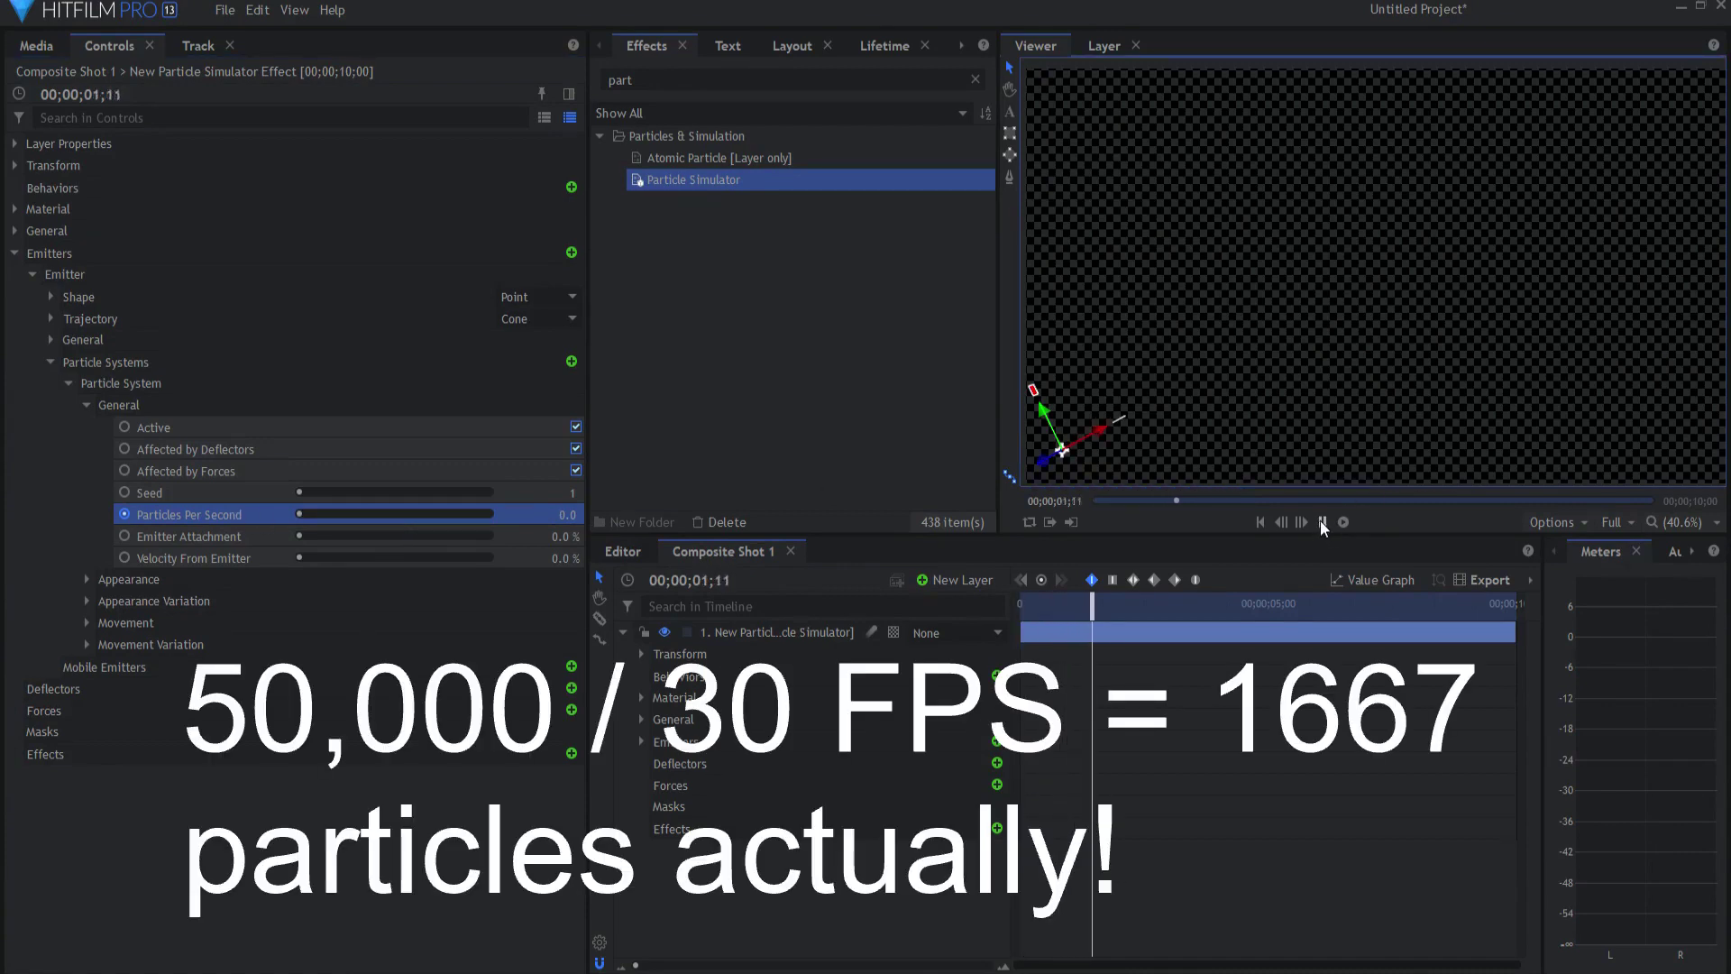
left_click(1261, 522)
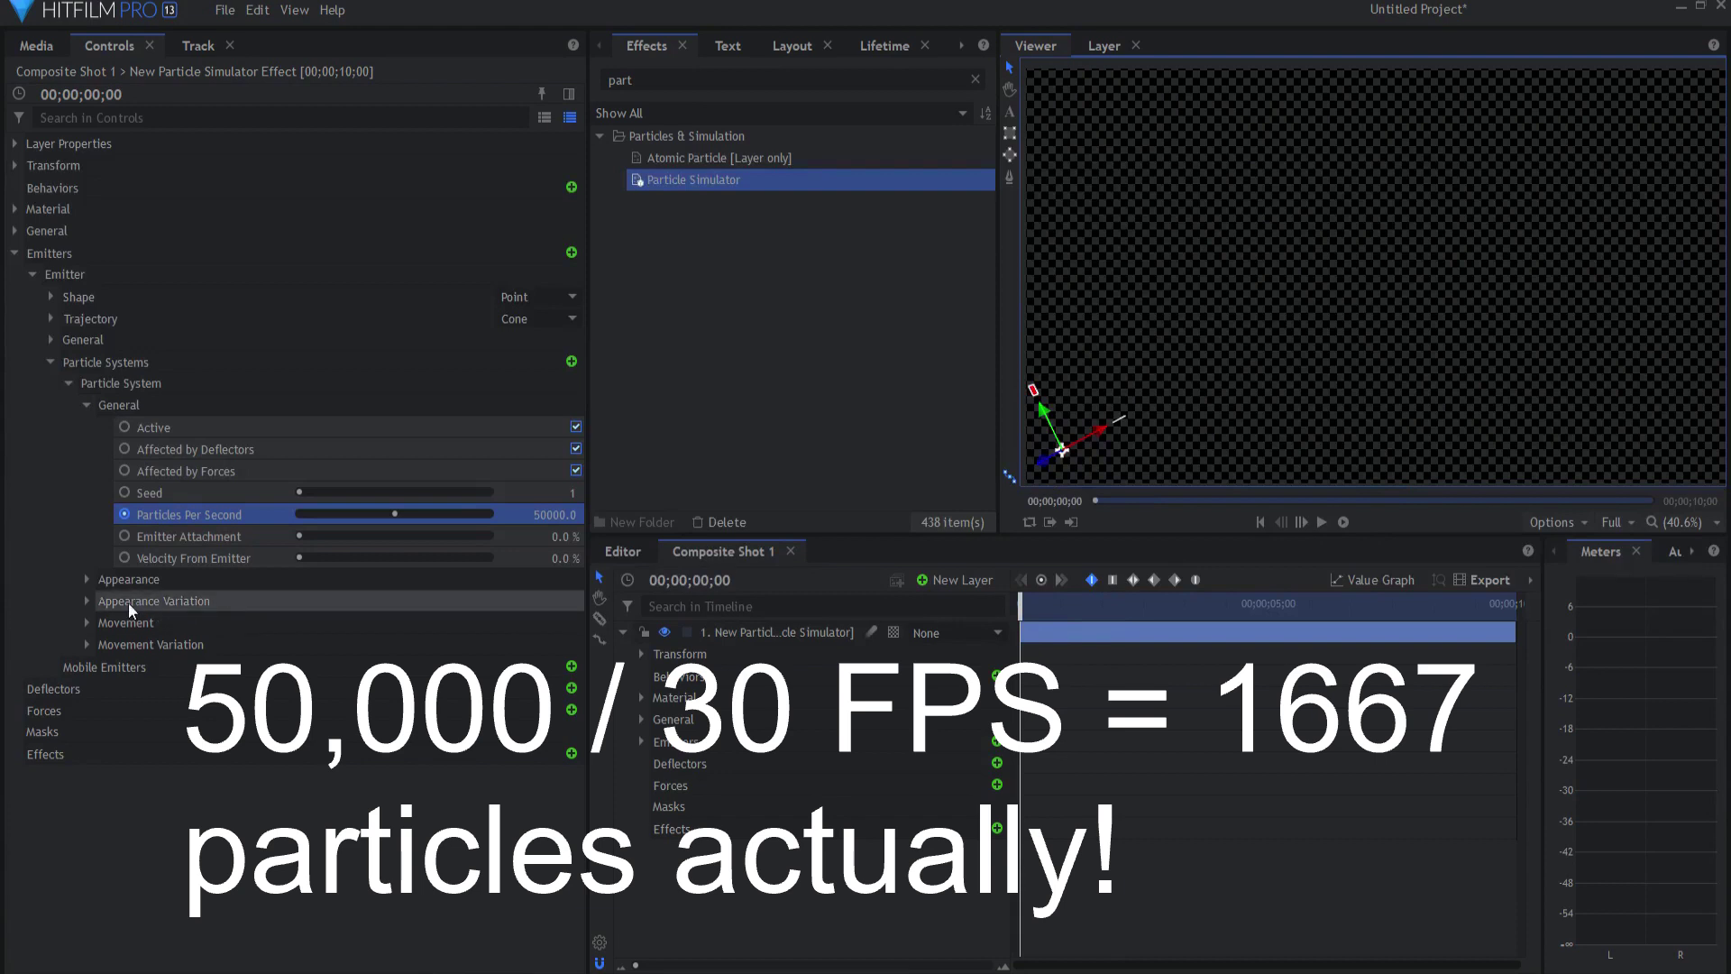
left_click(86, 407)
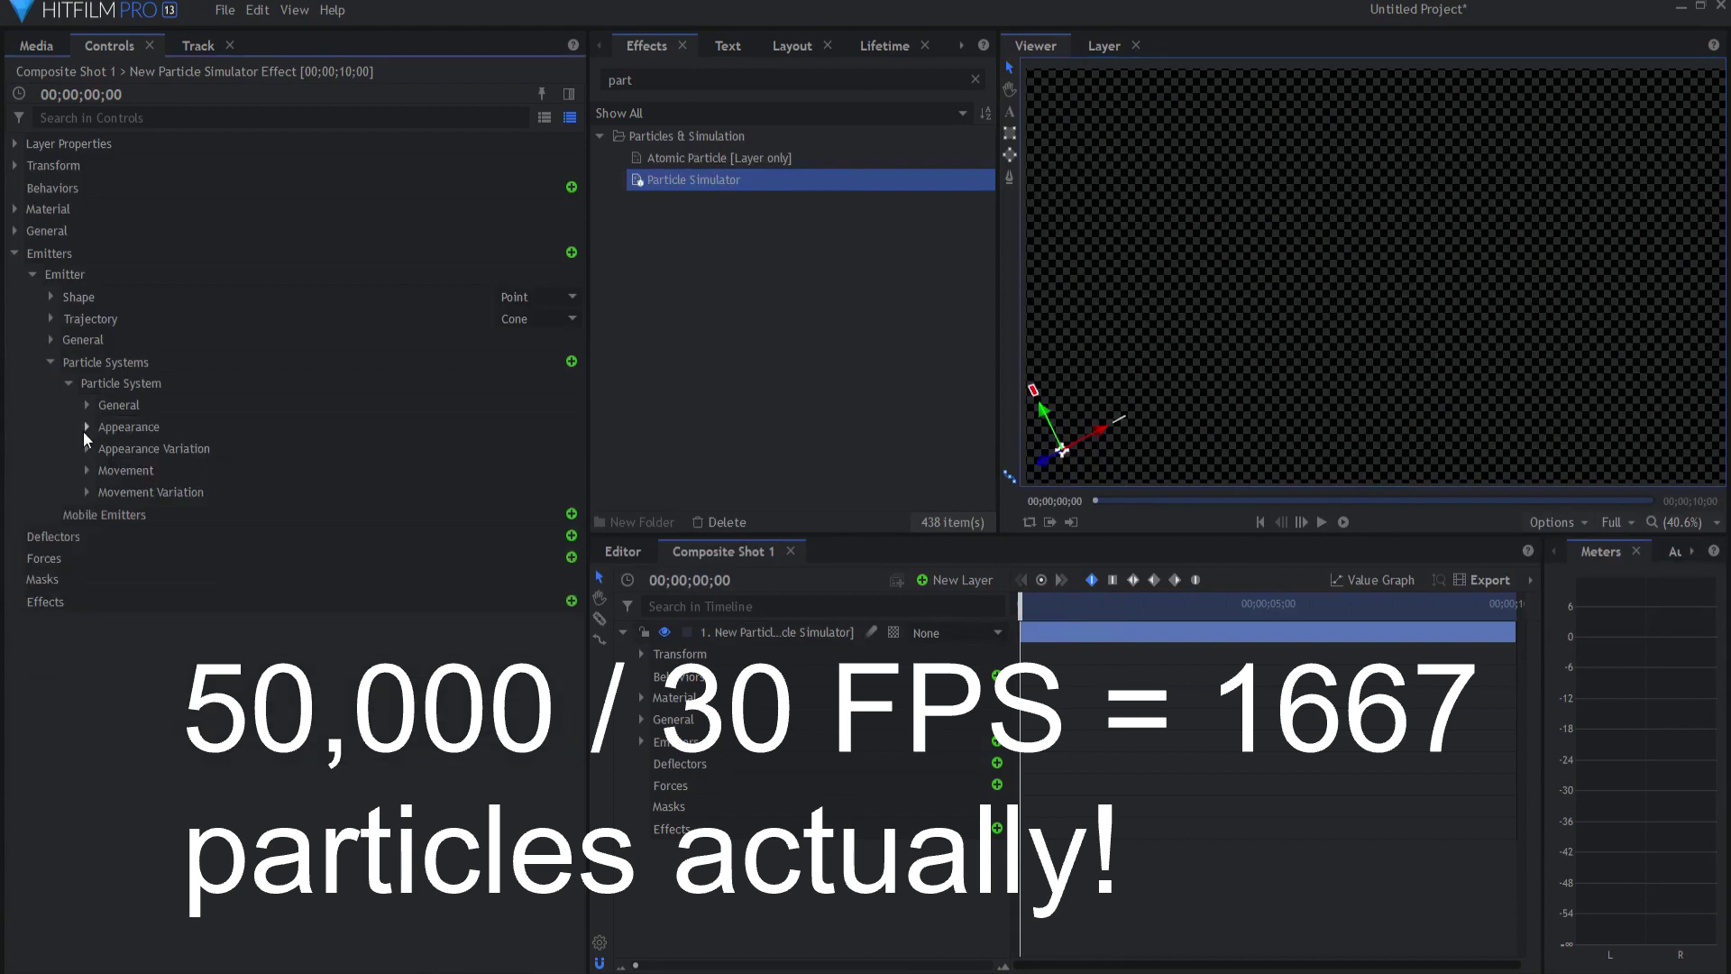
Use the built-in Sparks Streak texture with Align to Motion enabled, then preview.
left_click(86, 427)
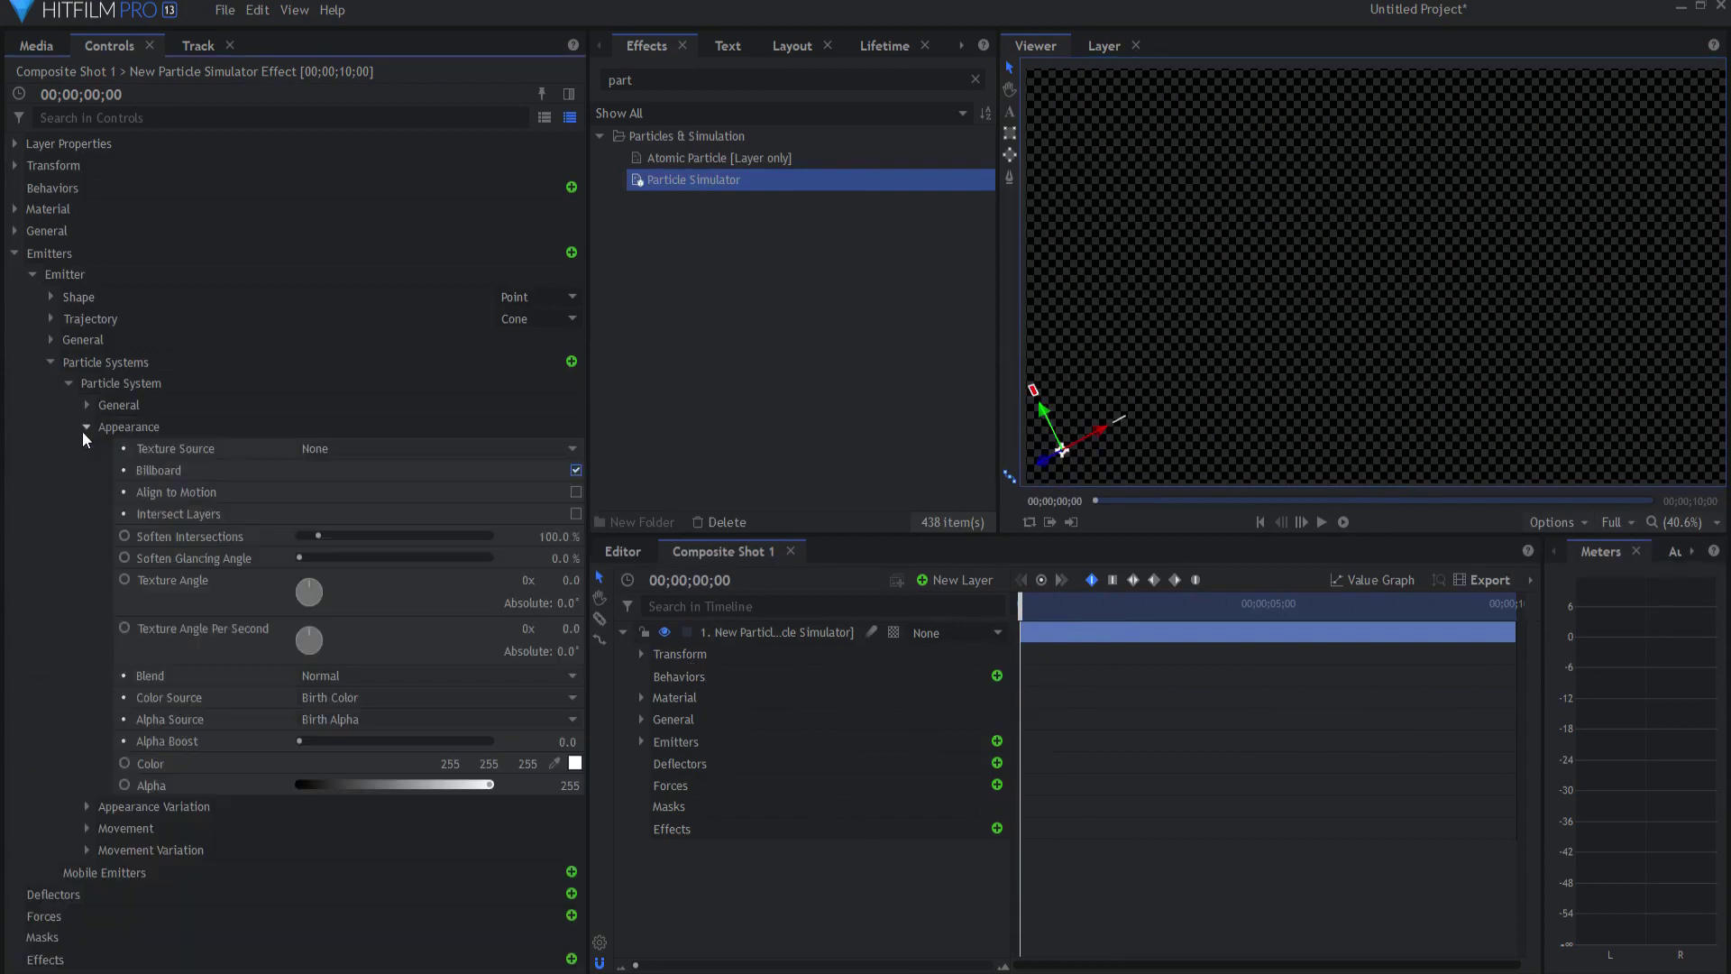
left_click(339, 448)
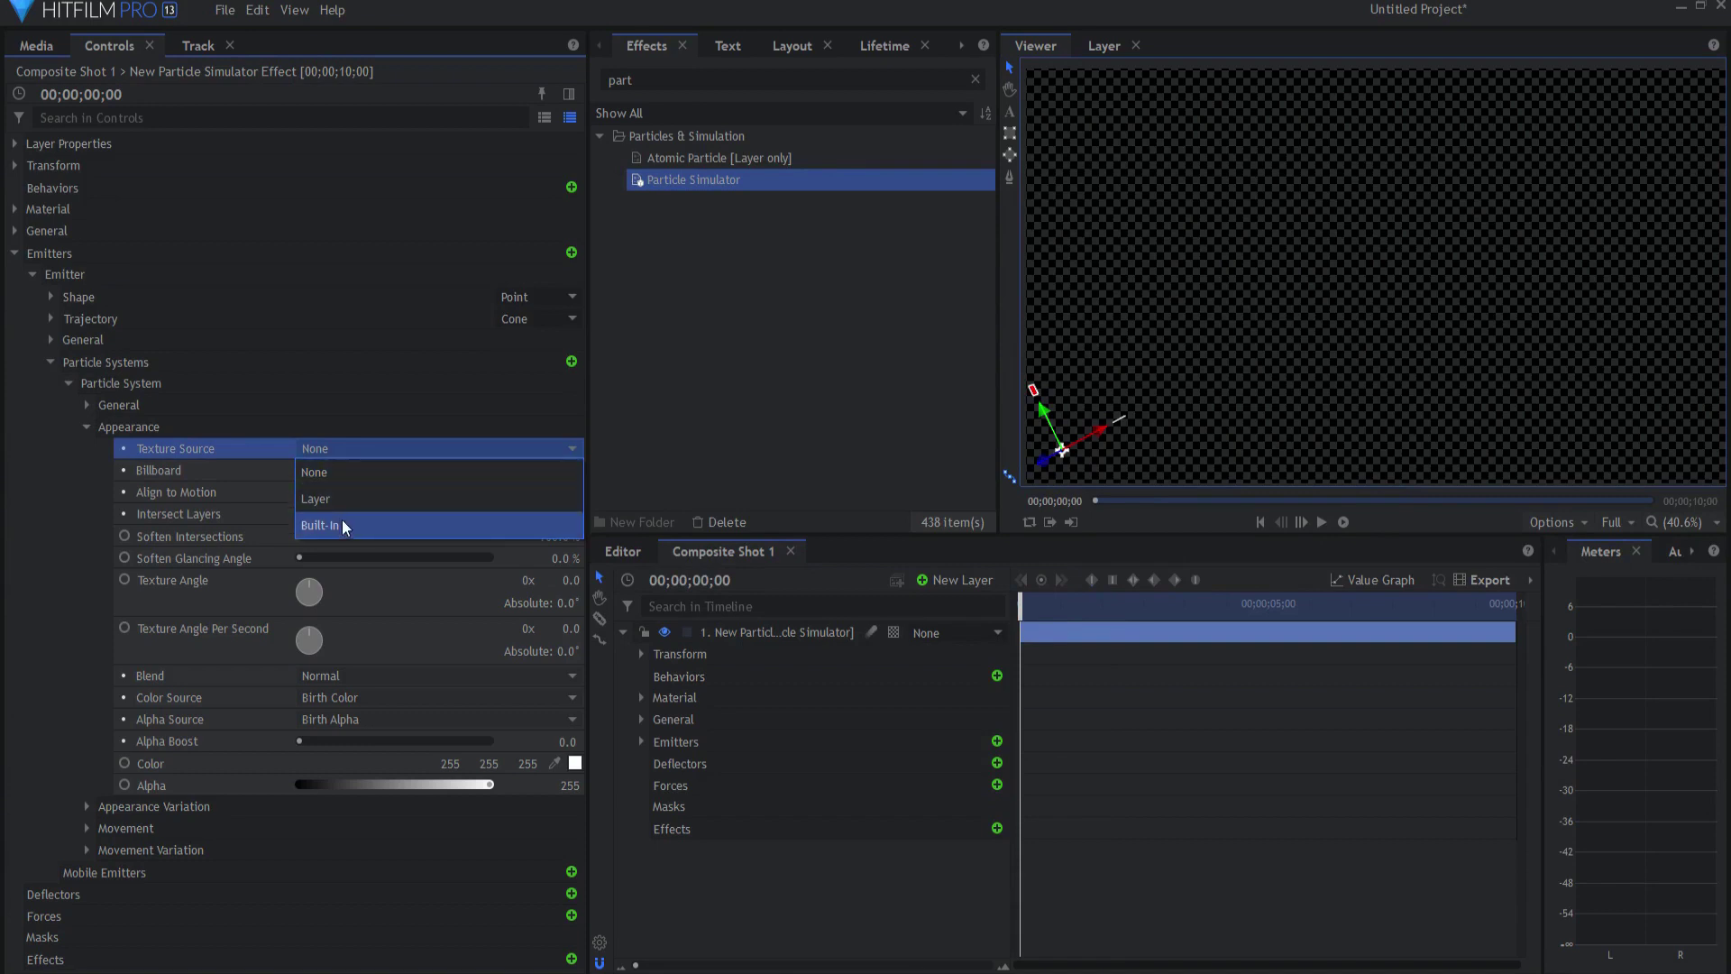
left_click(343, 521)
left_click(341, 468)
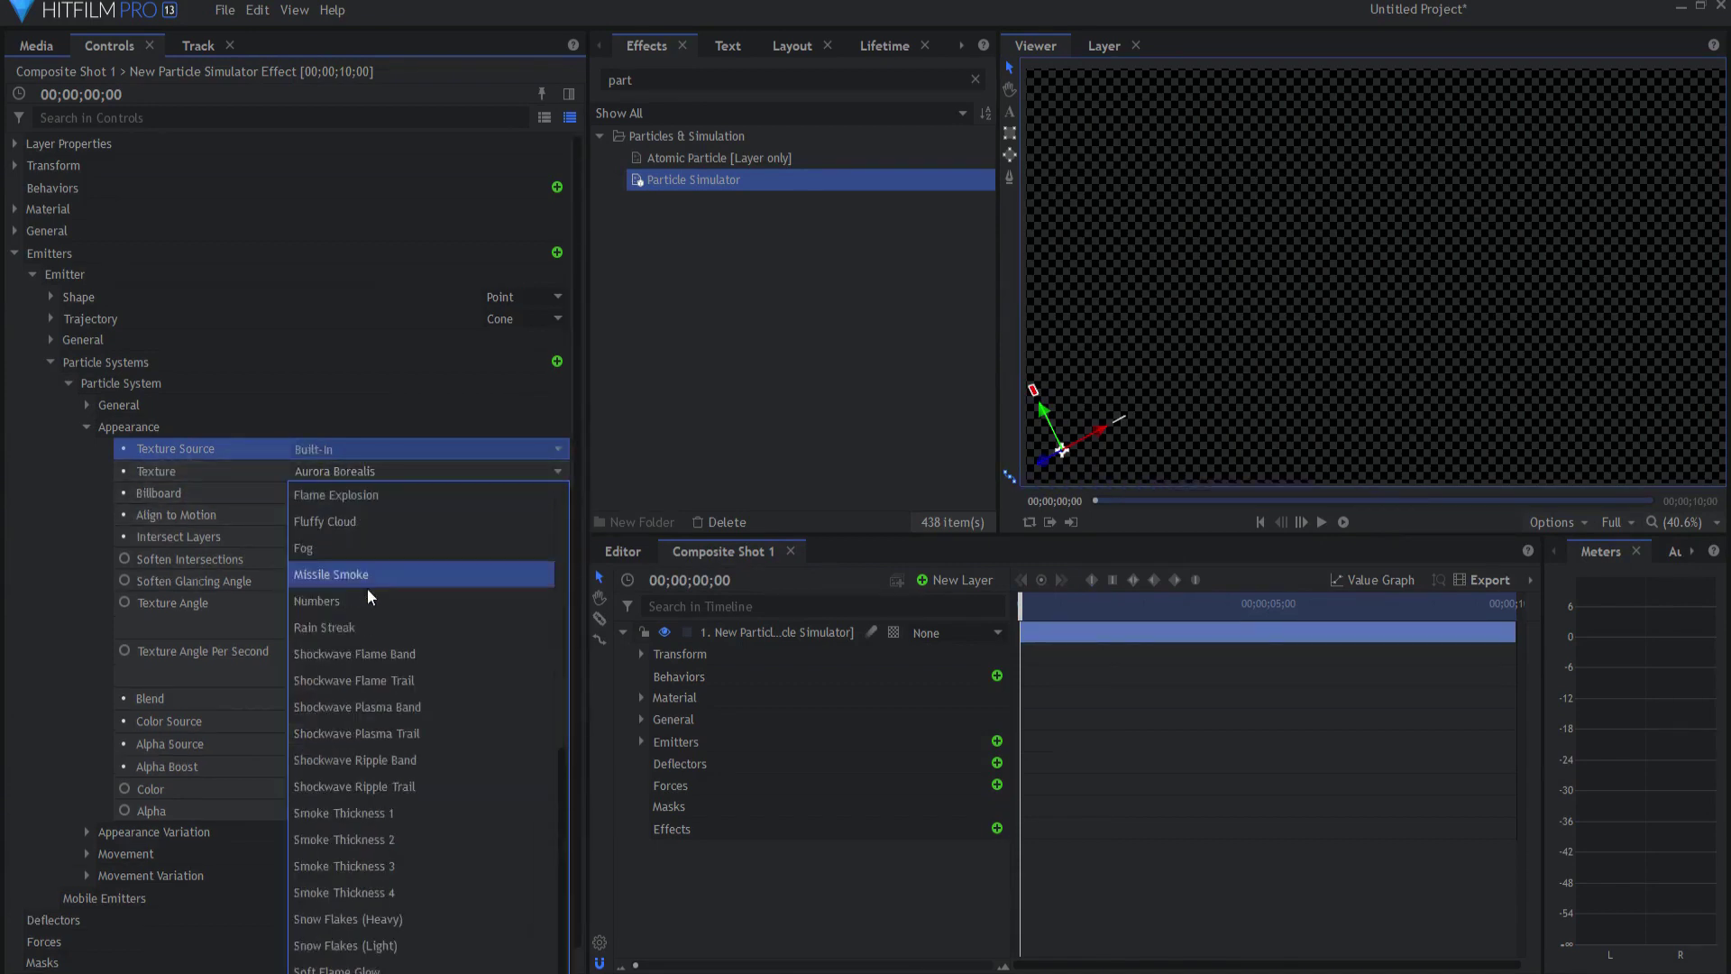
scroll(386, 707, "down", 1)
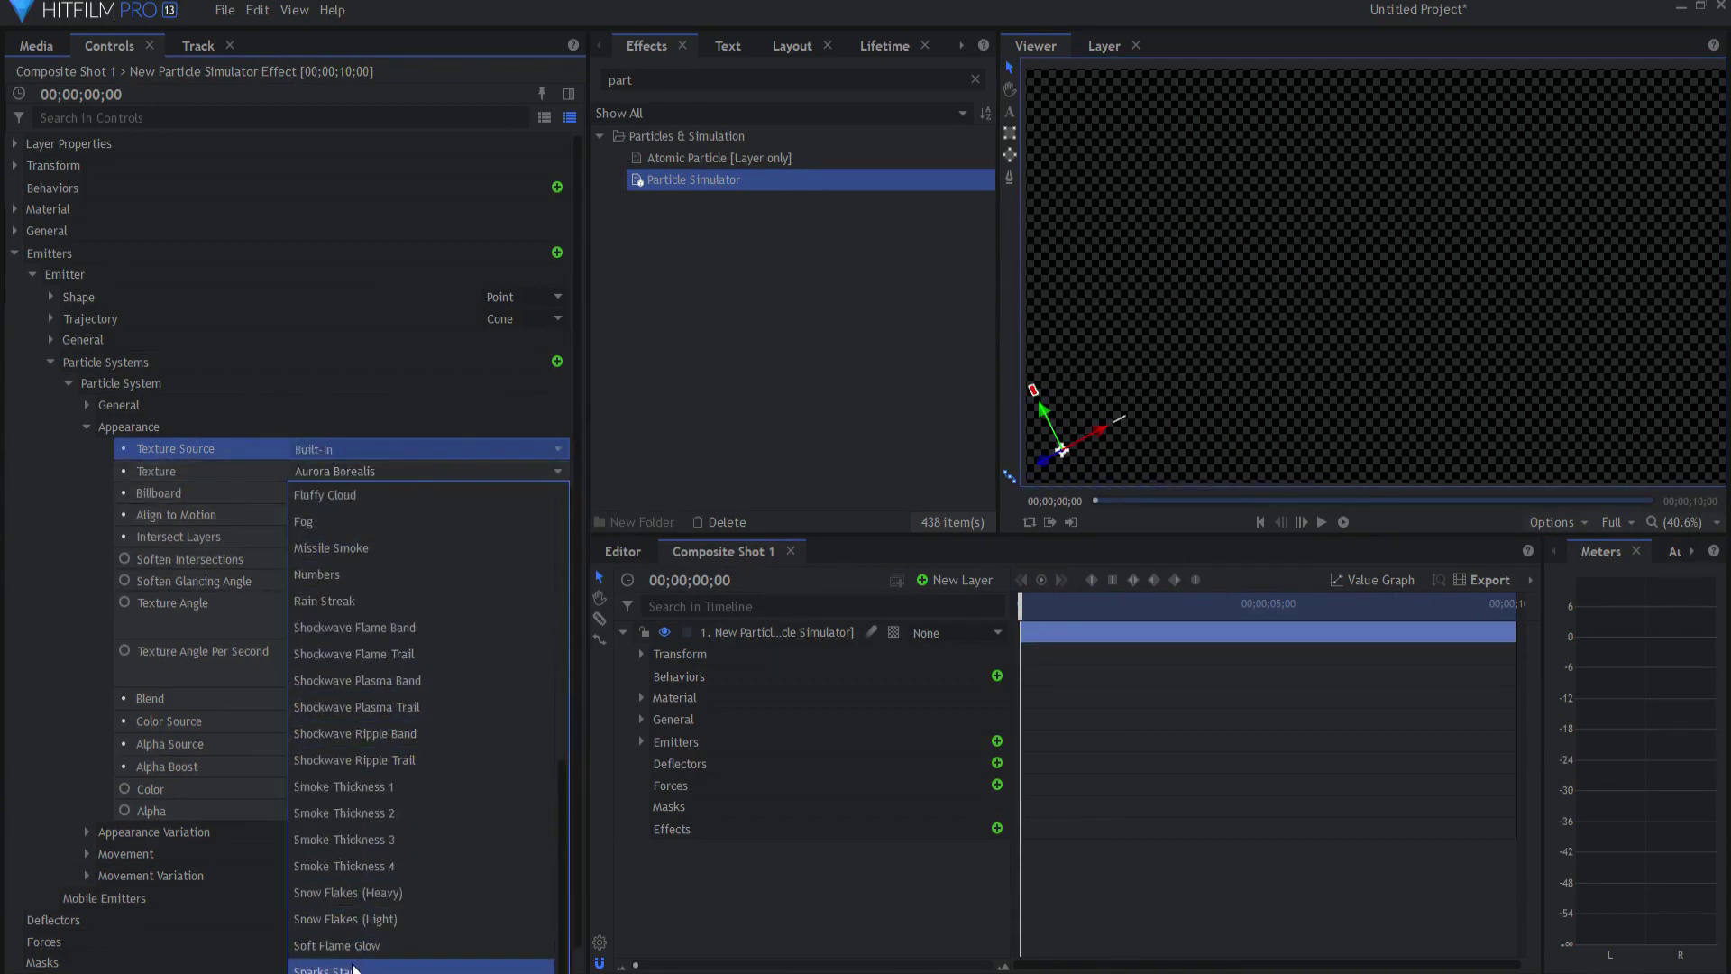
scroll(351, 969, "down", 1)
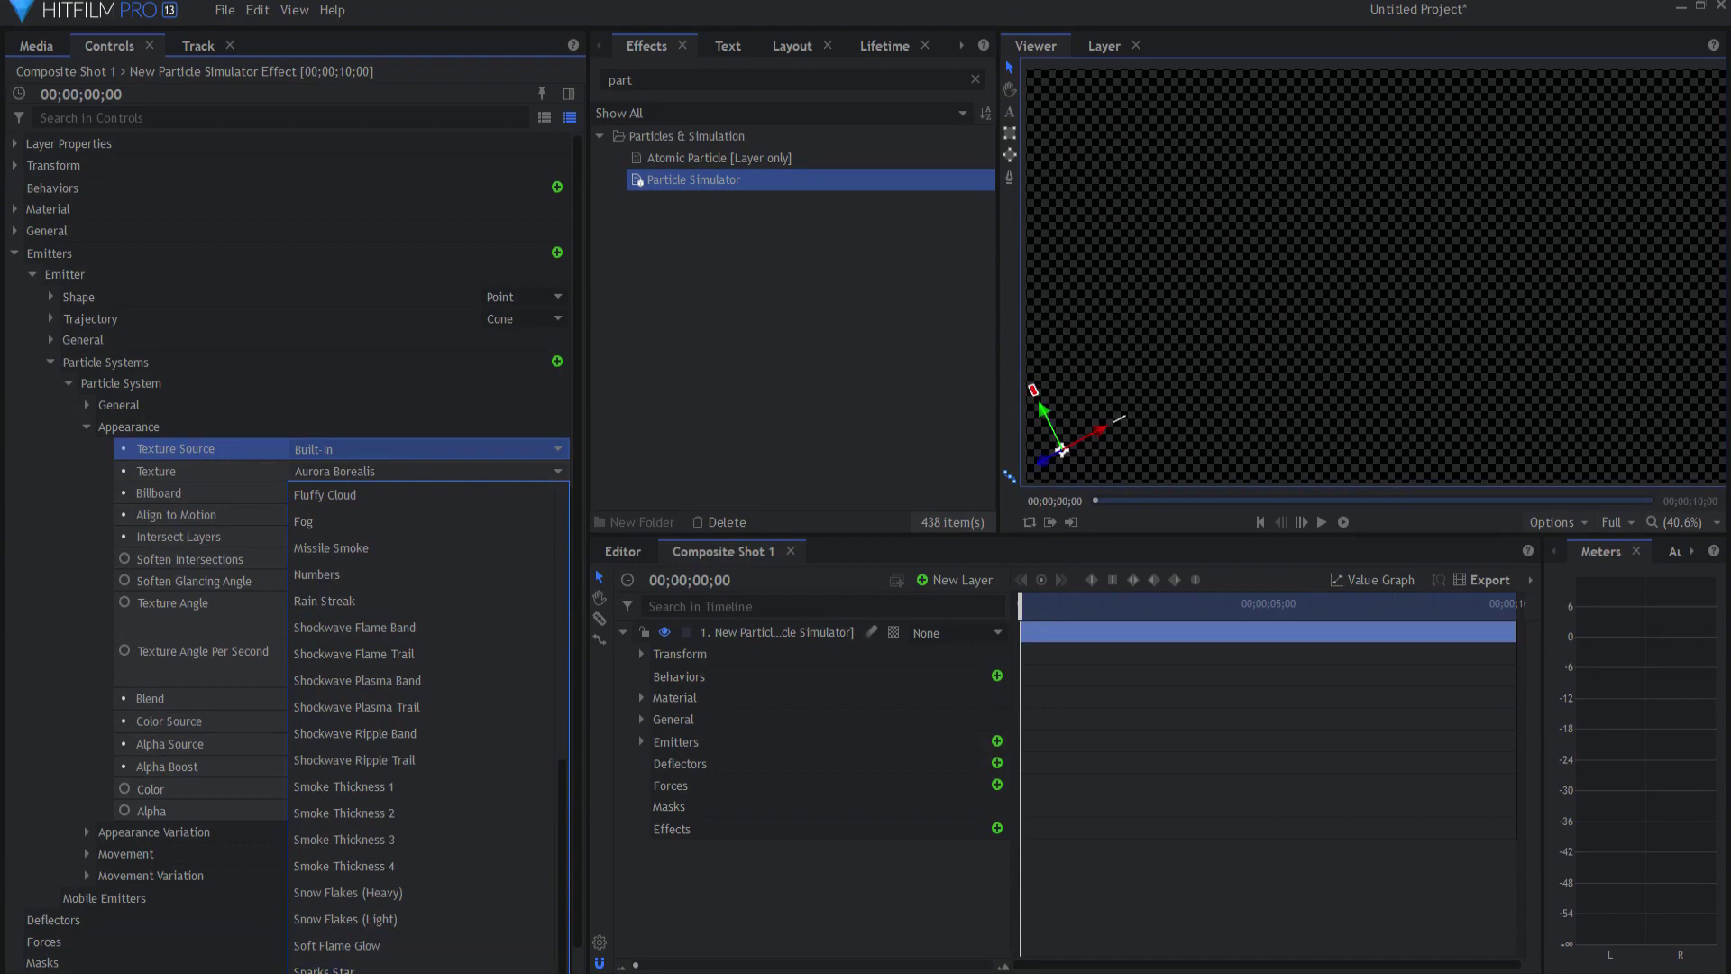
left_click(351, 969)
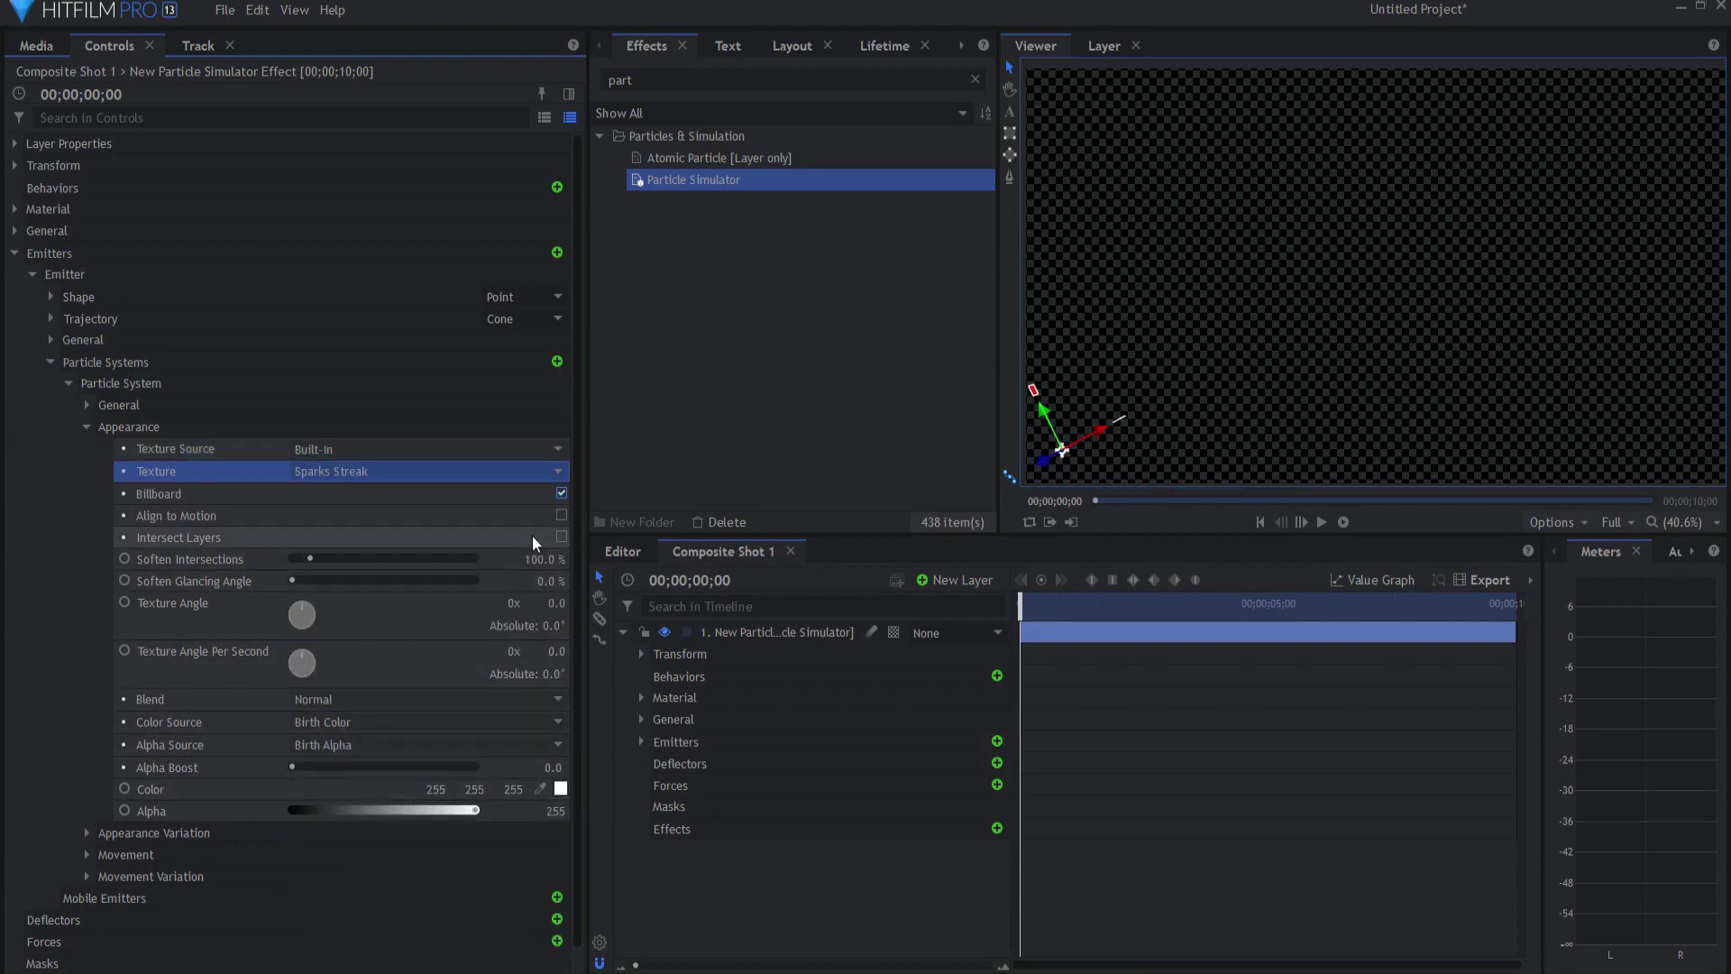
left_click(562, 516)
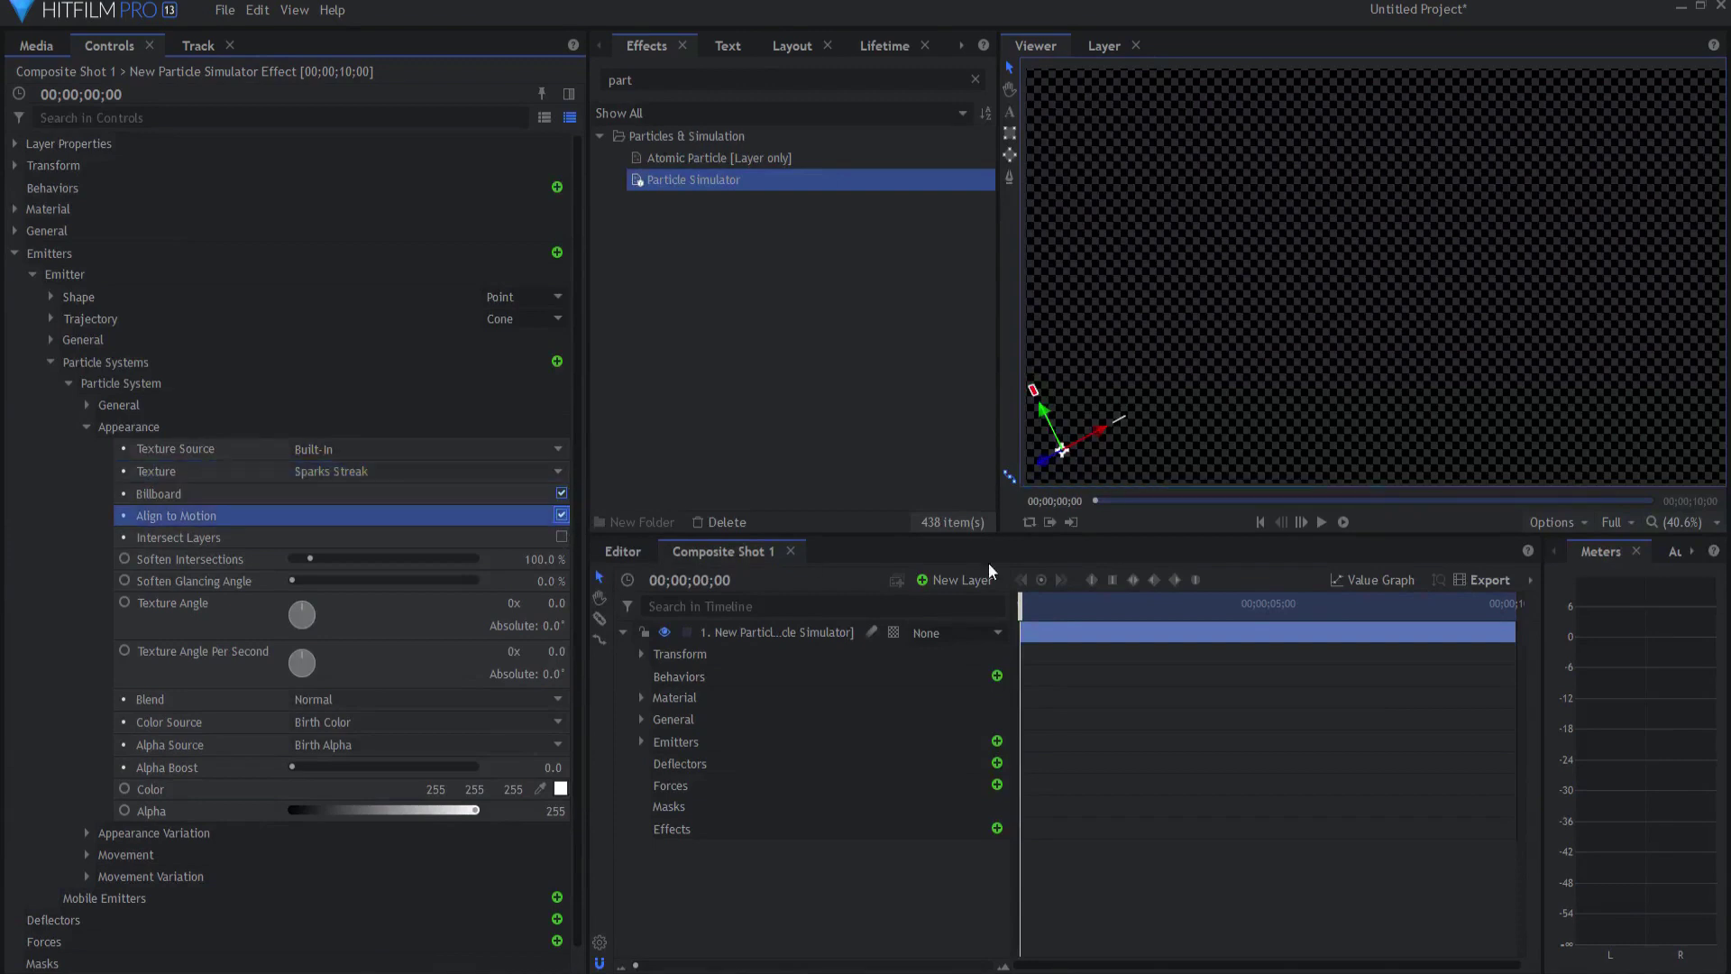
left_click(1321, 520)
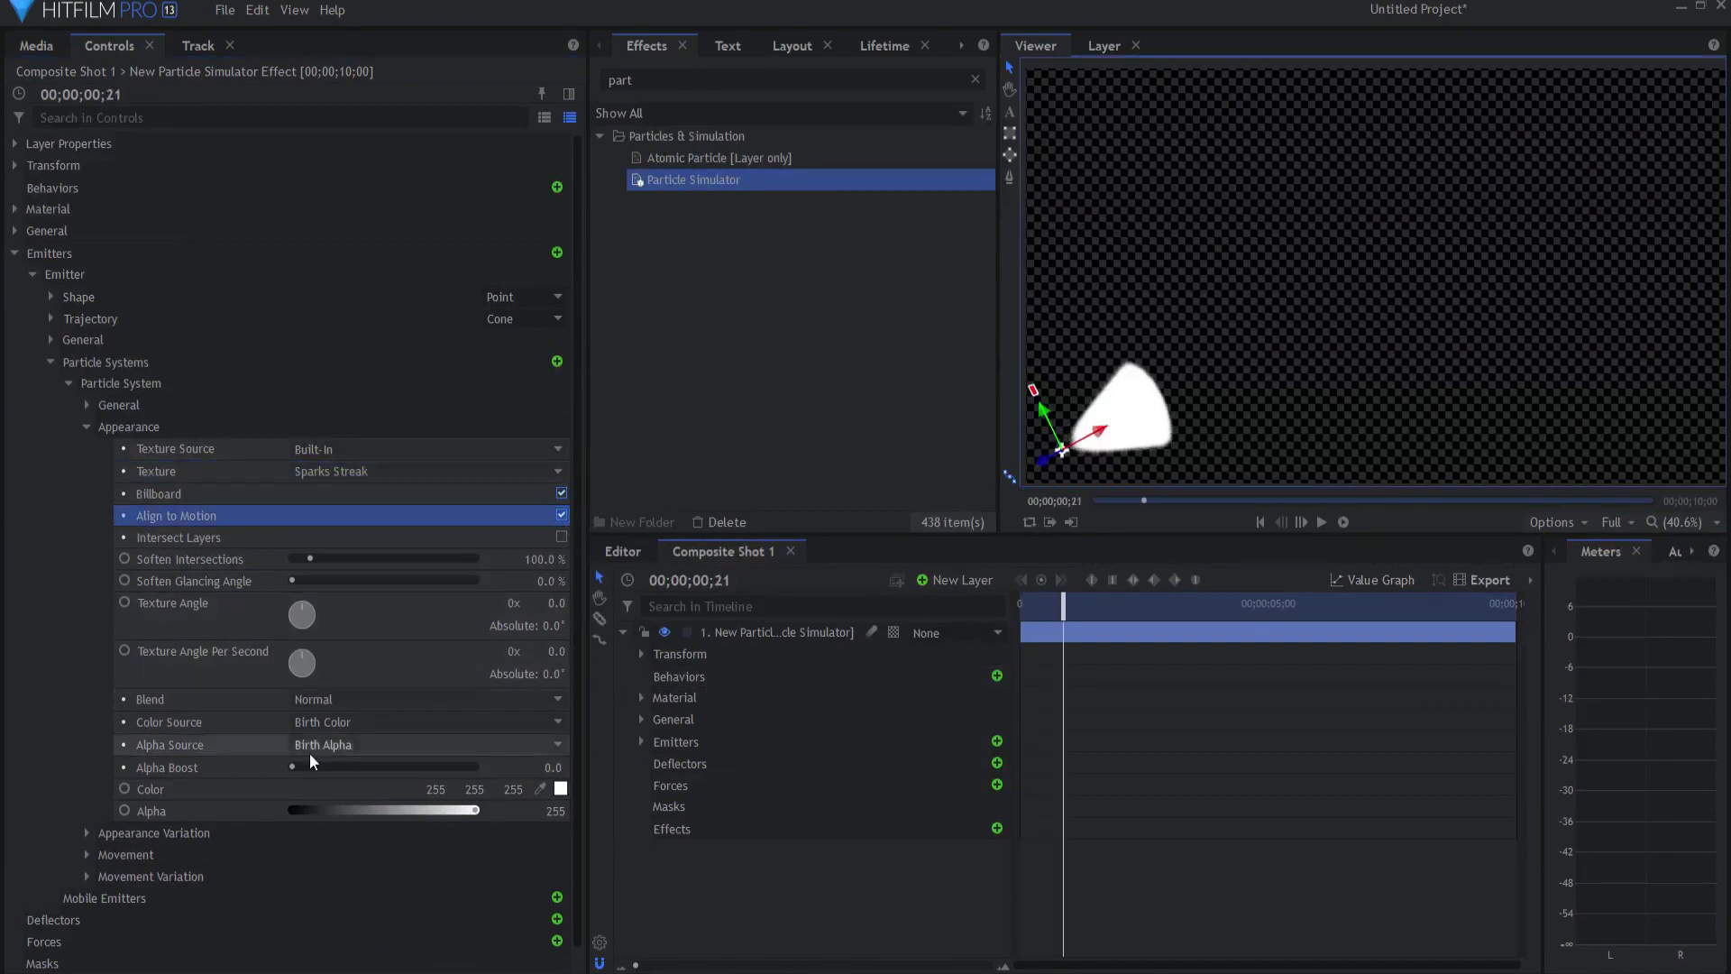
Colour the particles yellow (#ffd500).
left_click(560, 789)
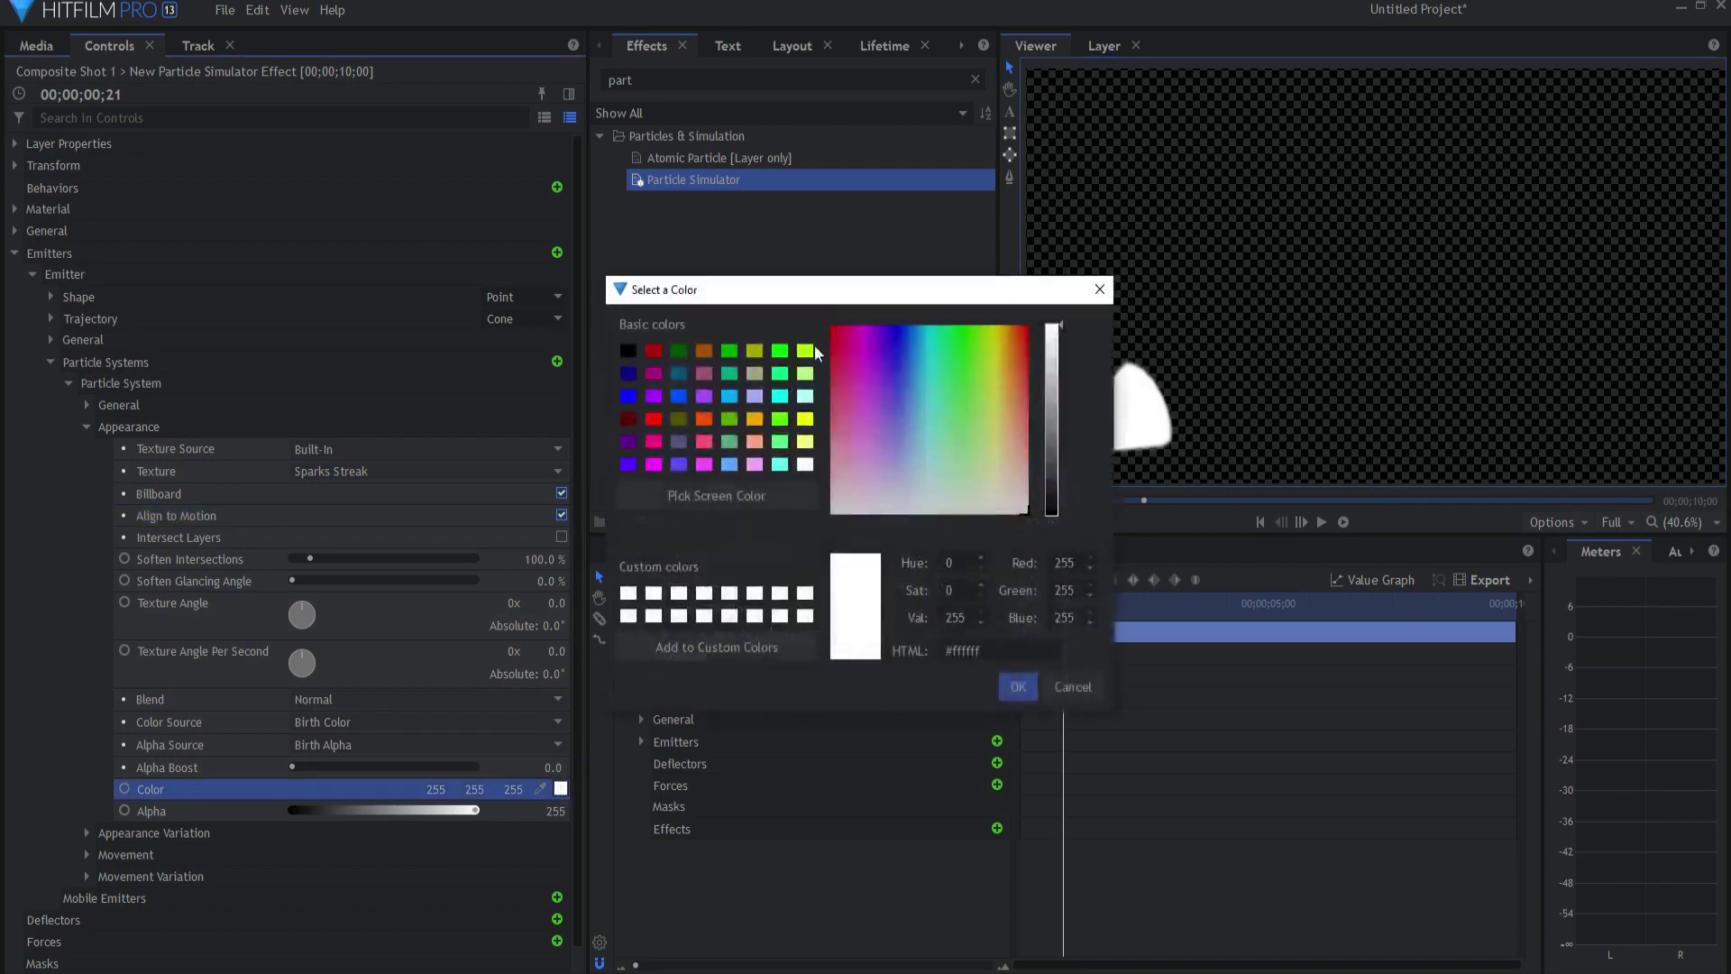
left_click_drag(998, 353, 1002, 327)
left_click(1018, 686)
left_click(86, 427)
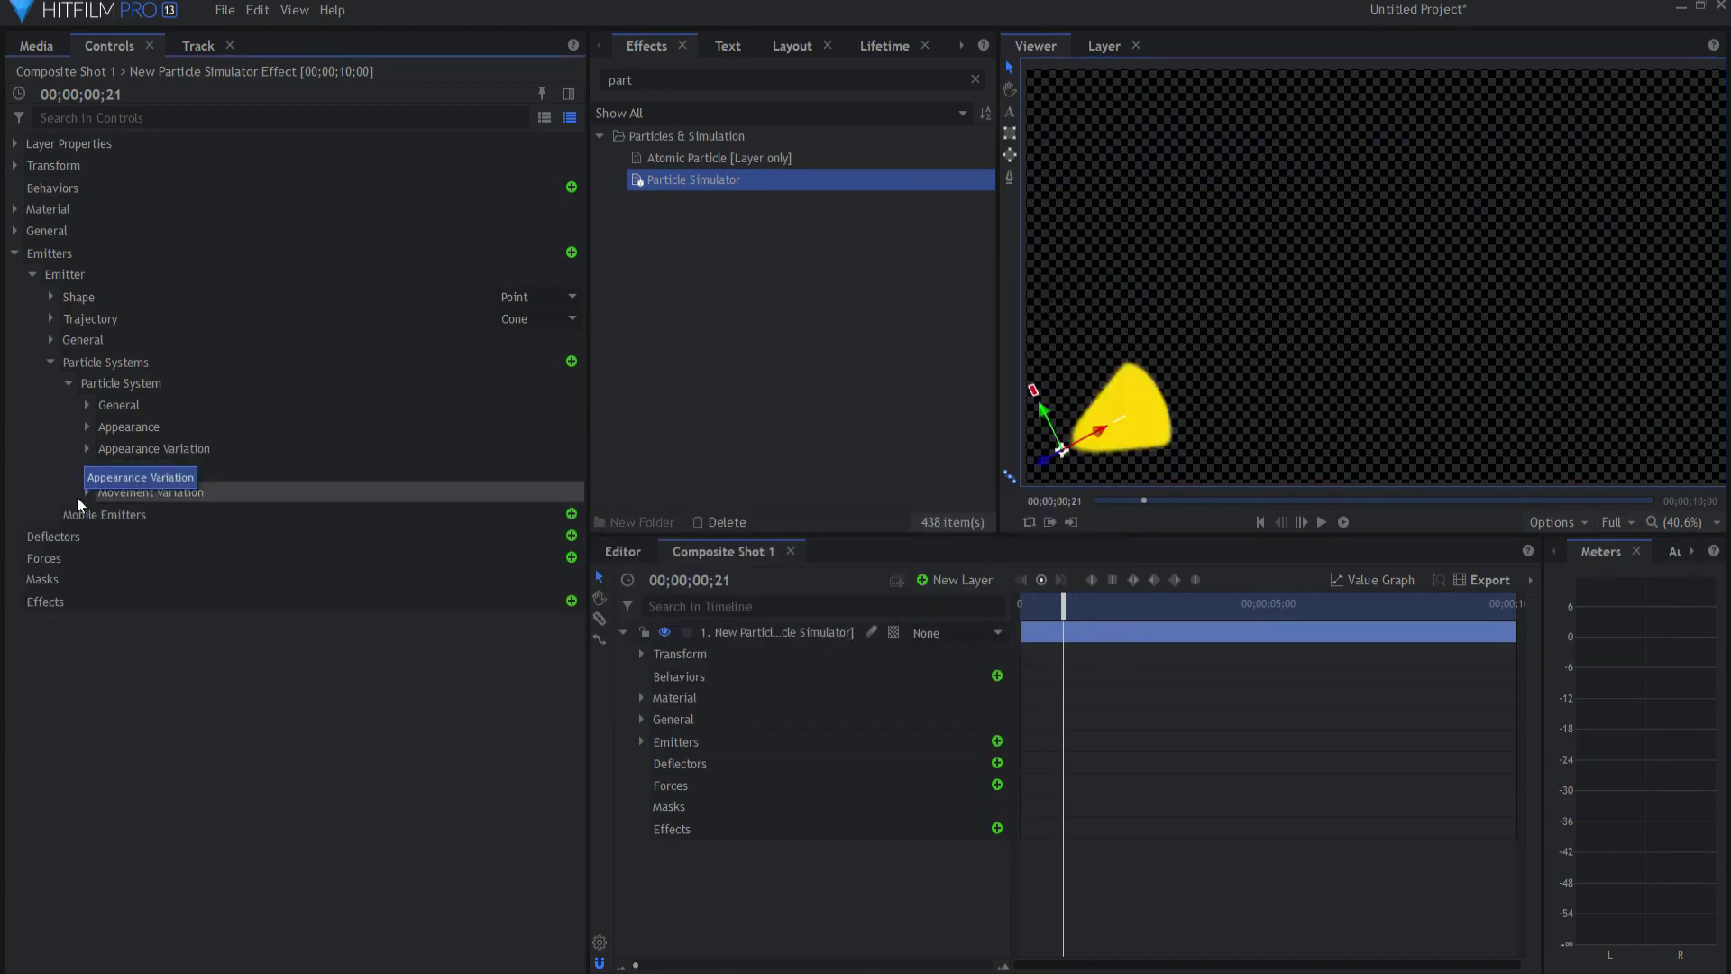
In Movement, enter Life 6 s, Scale 6% and Speed 400.
left_click(85, 470)
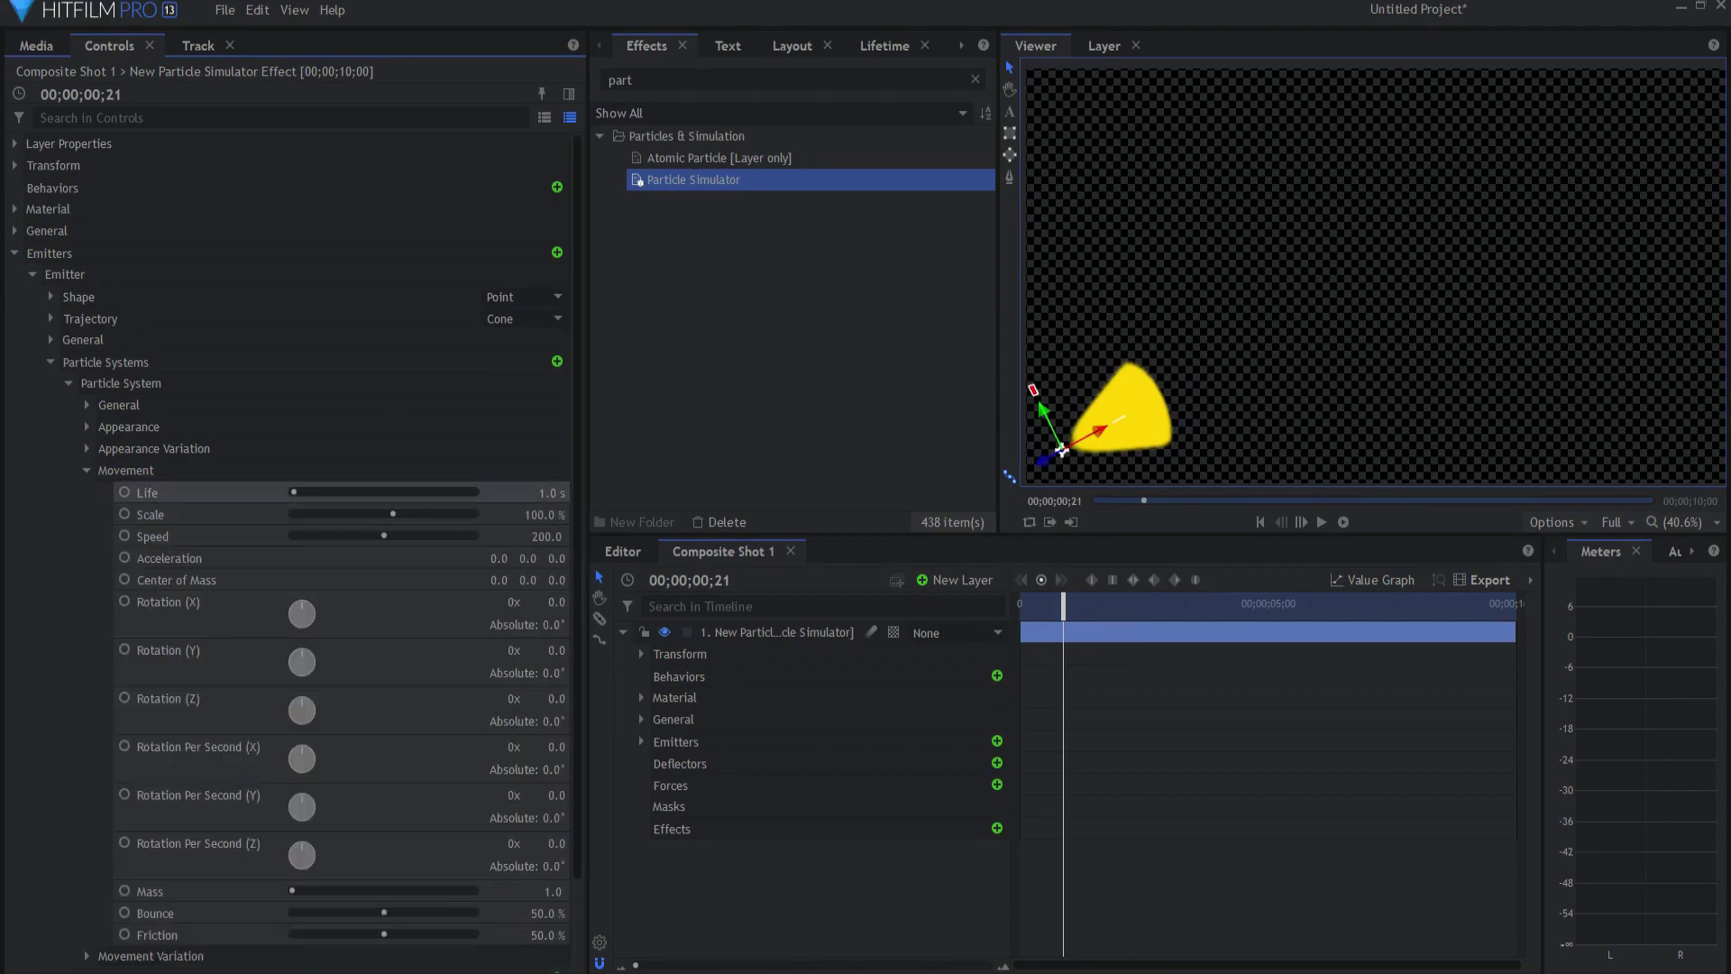
type("6")
key("Return")
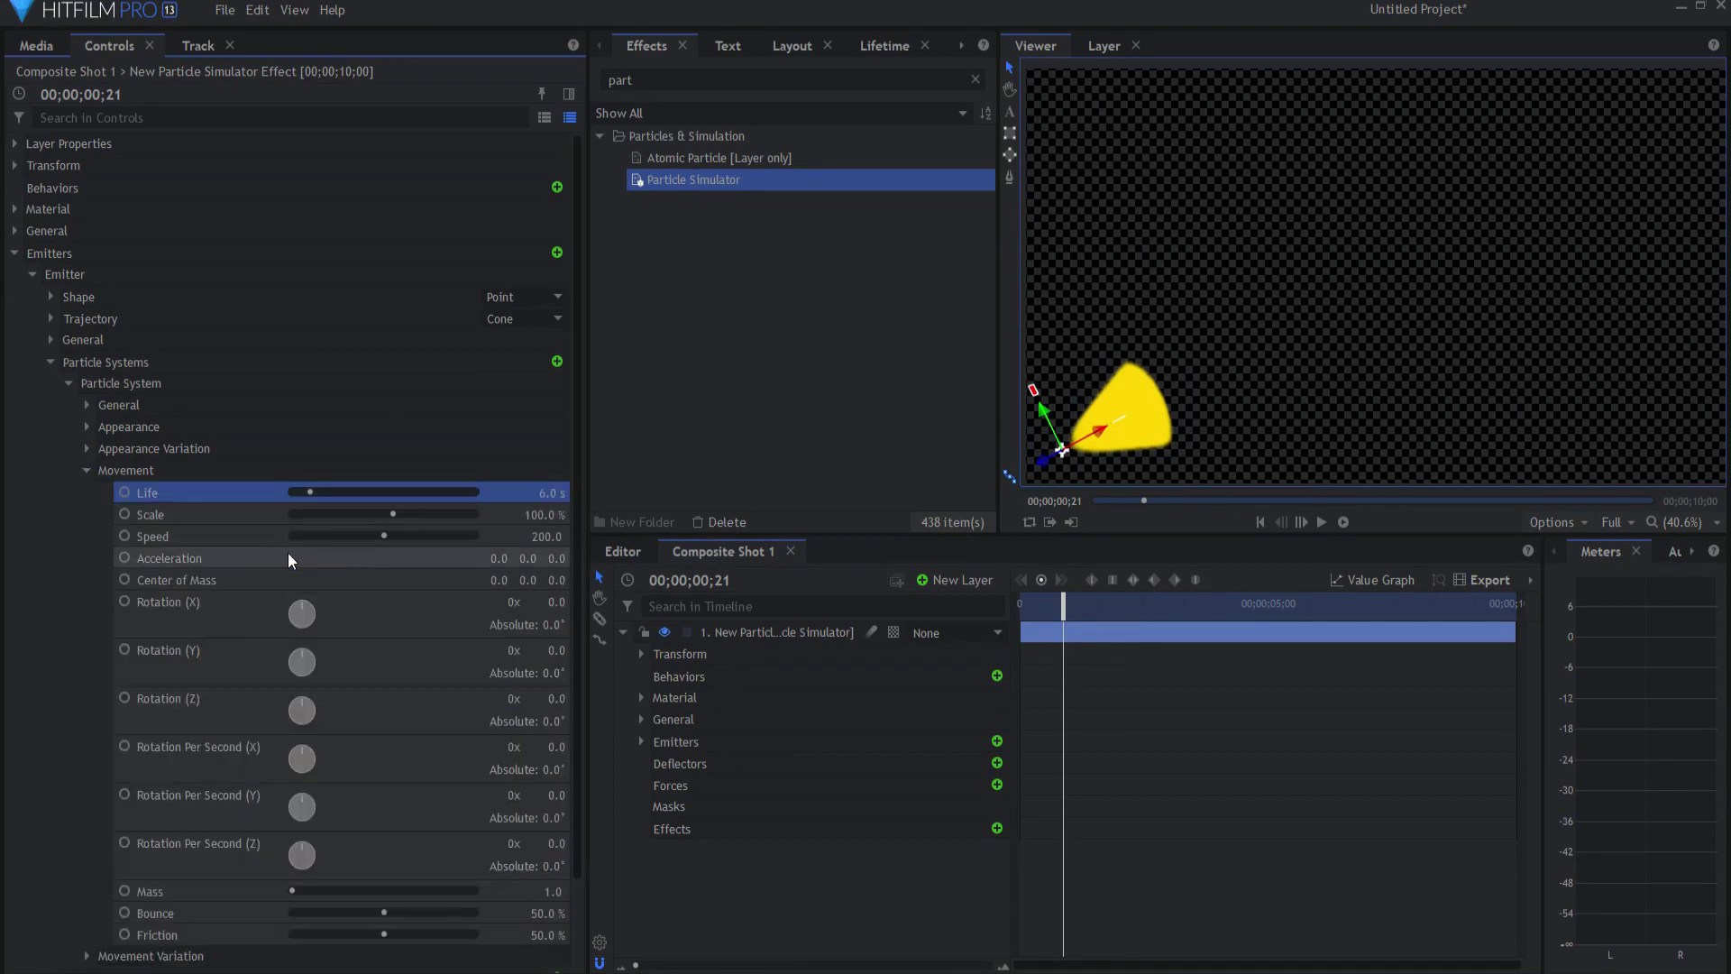
left_click(546, 514)
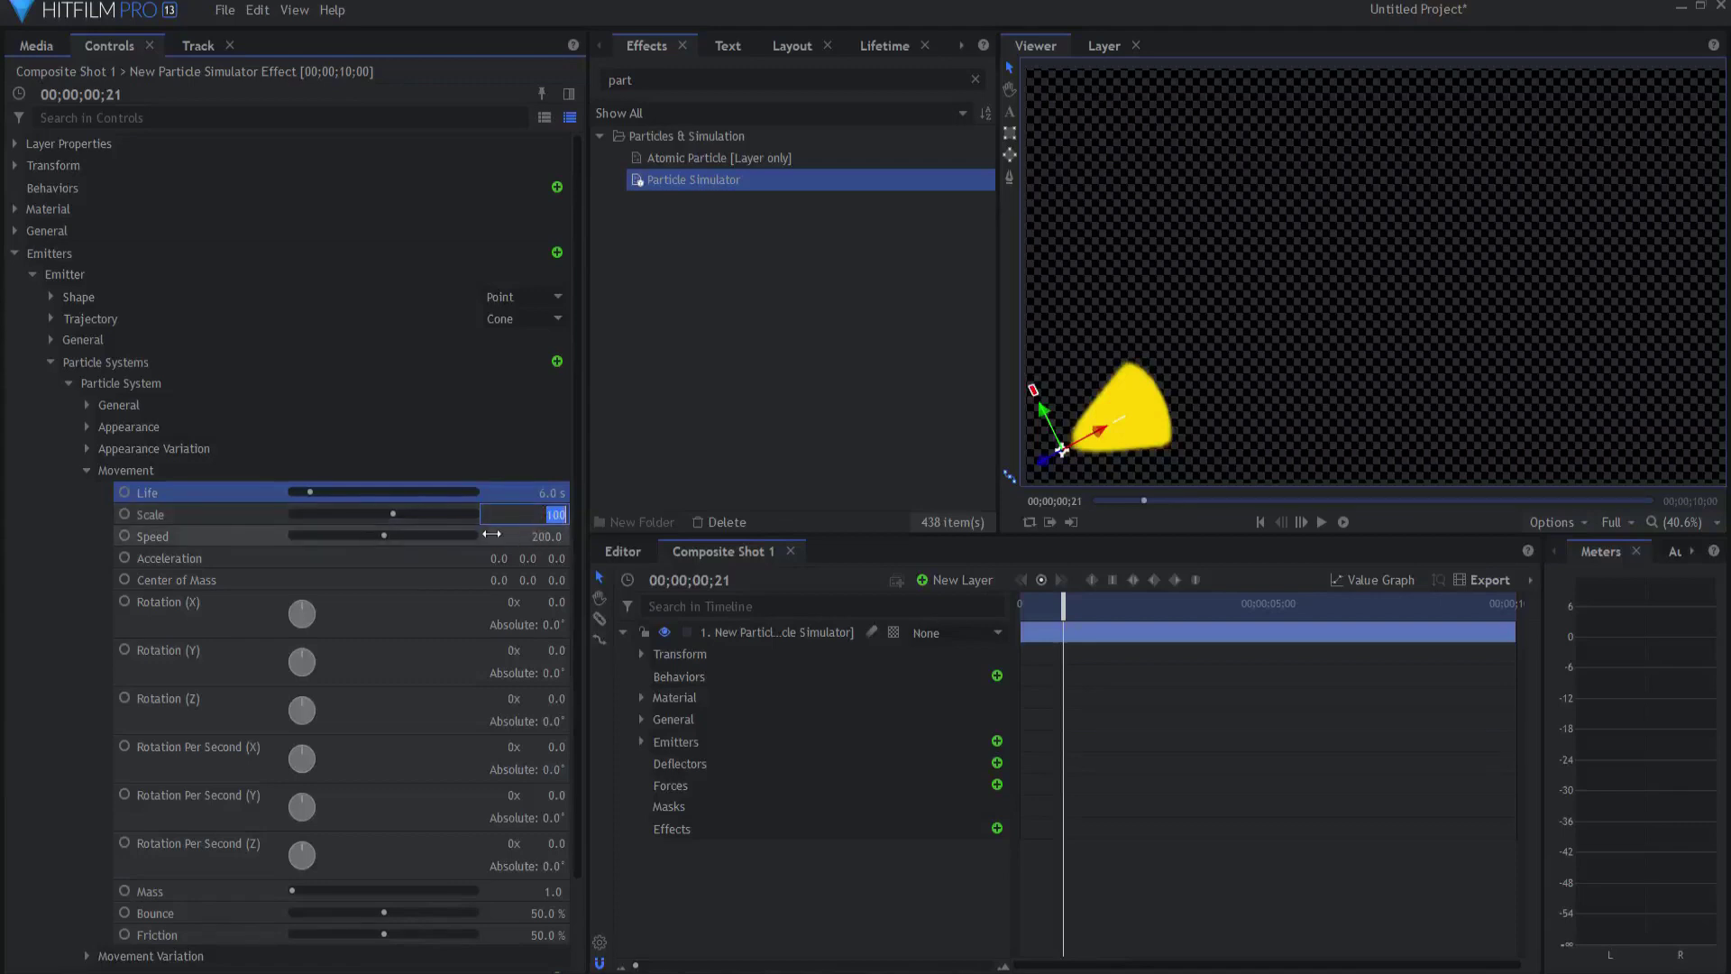
type("6")
key("Return")
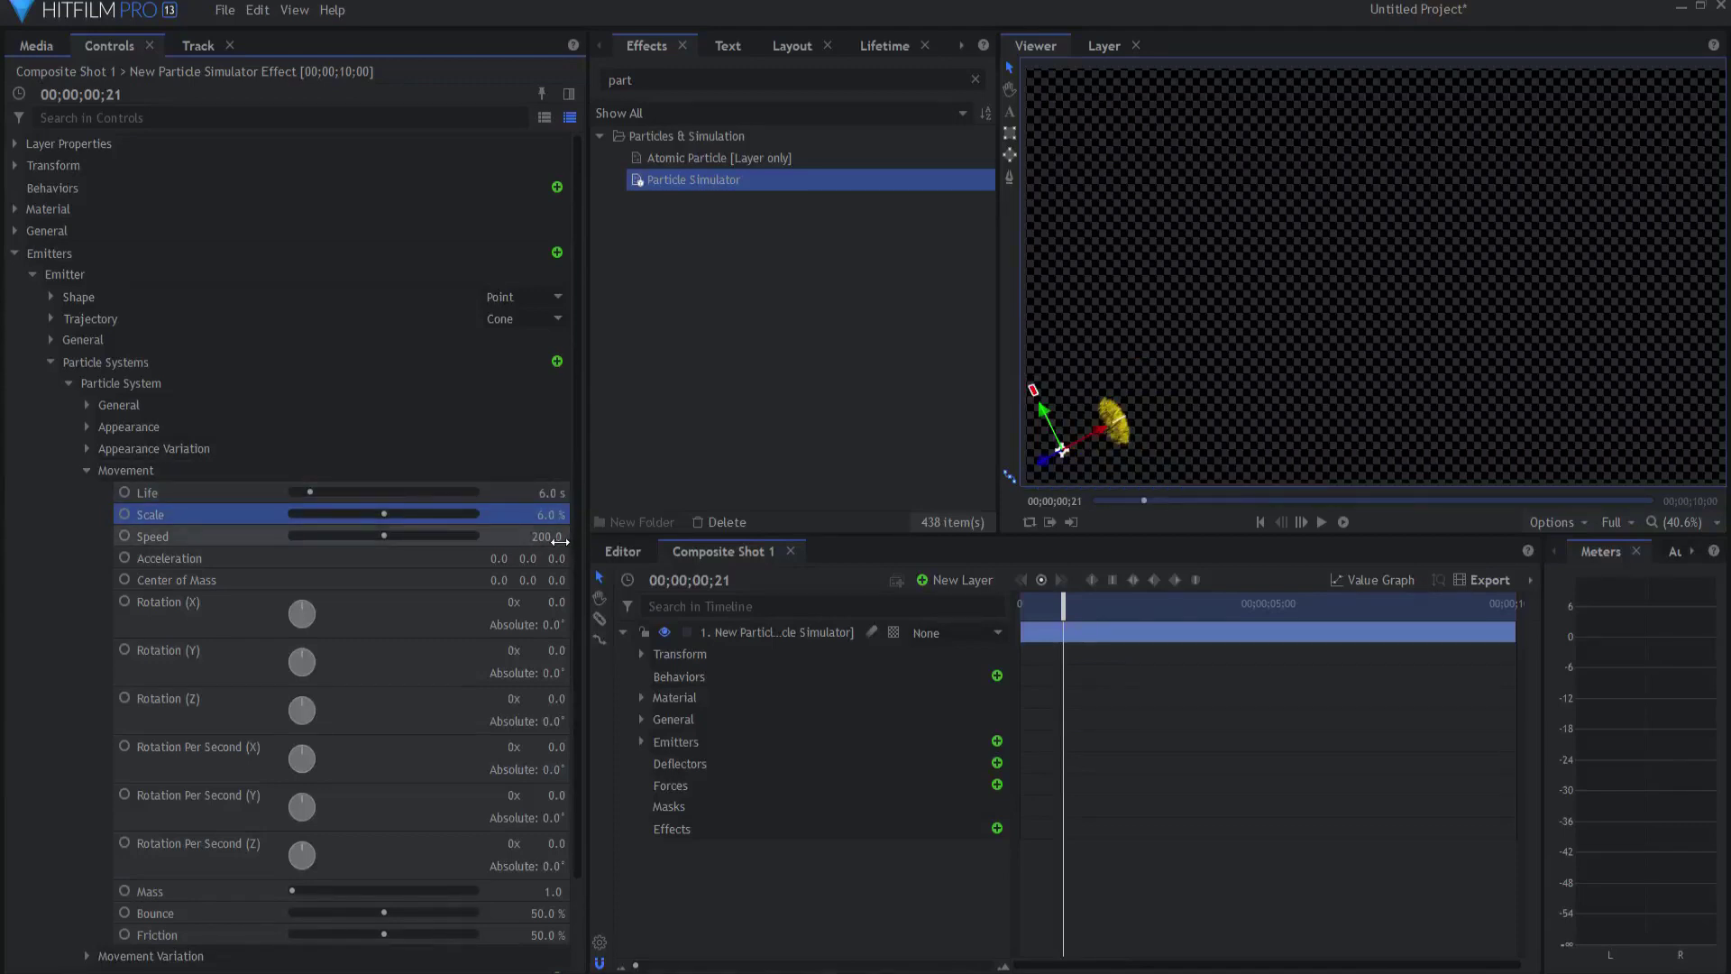
left_click(530, 535)
type("400")
key("Return")
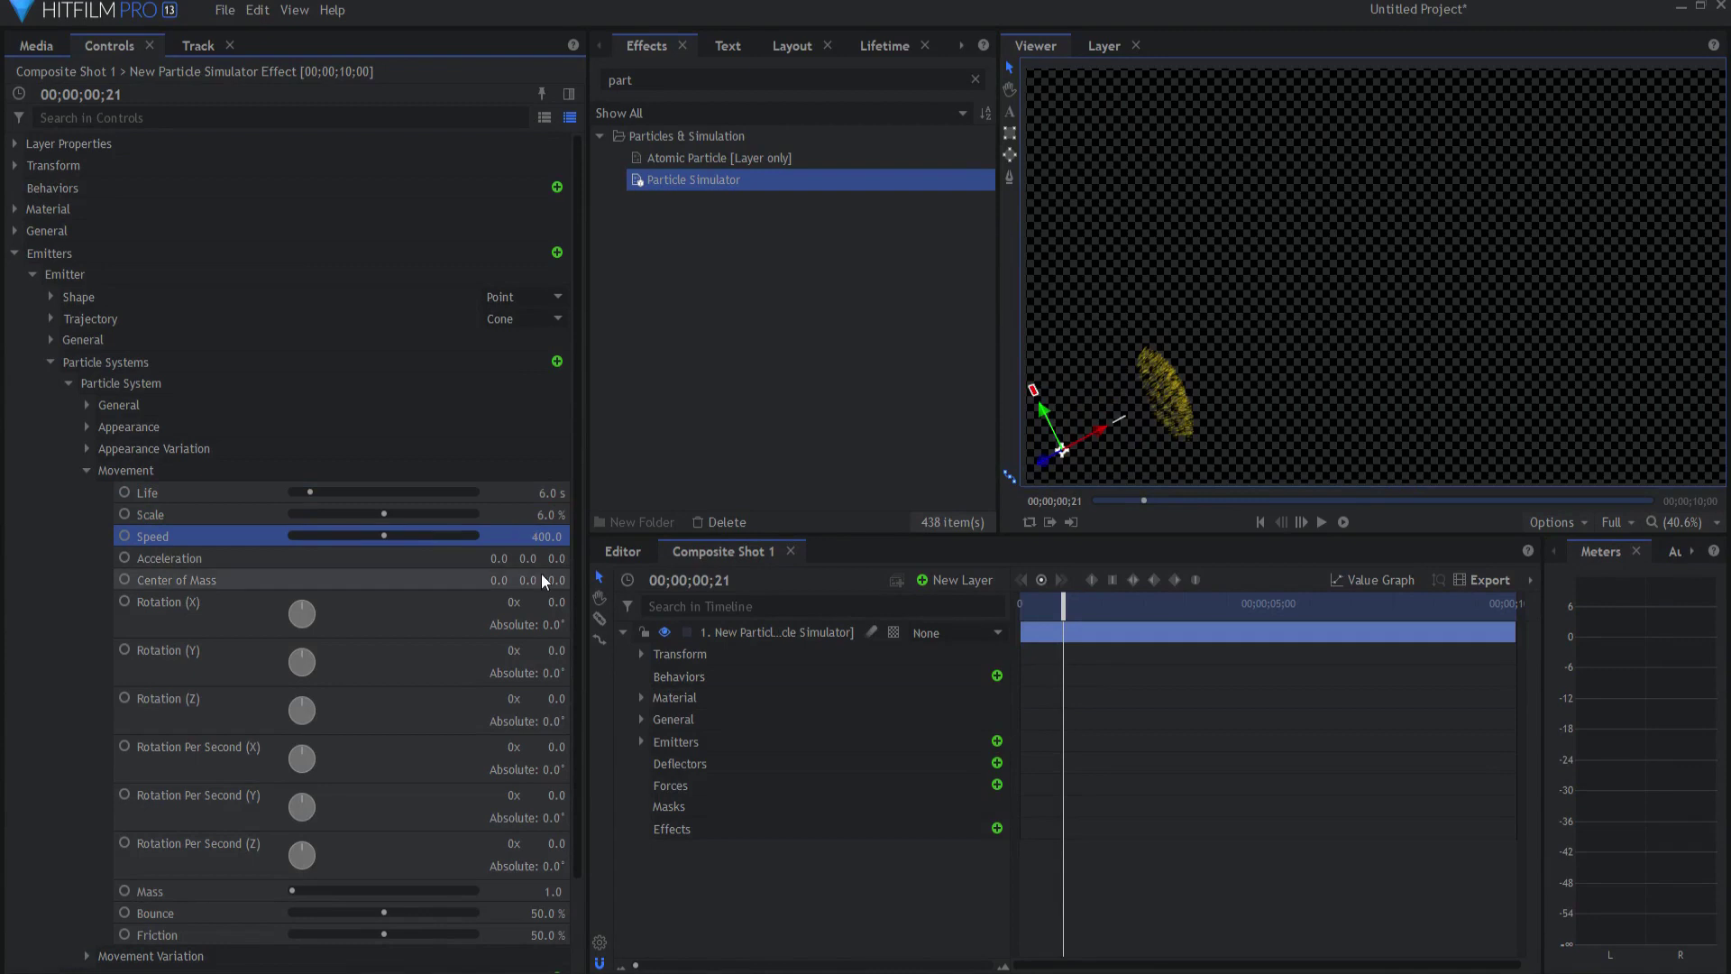
left_click(87, 470)
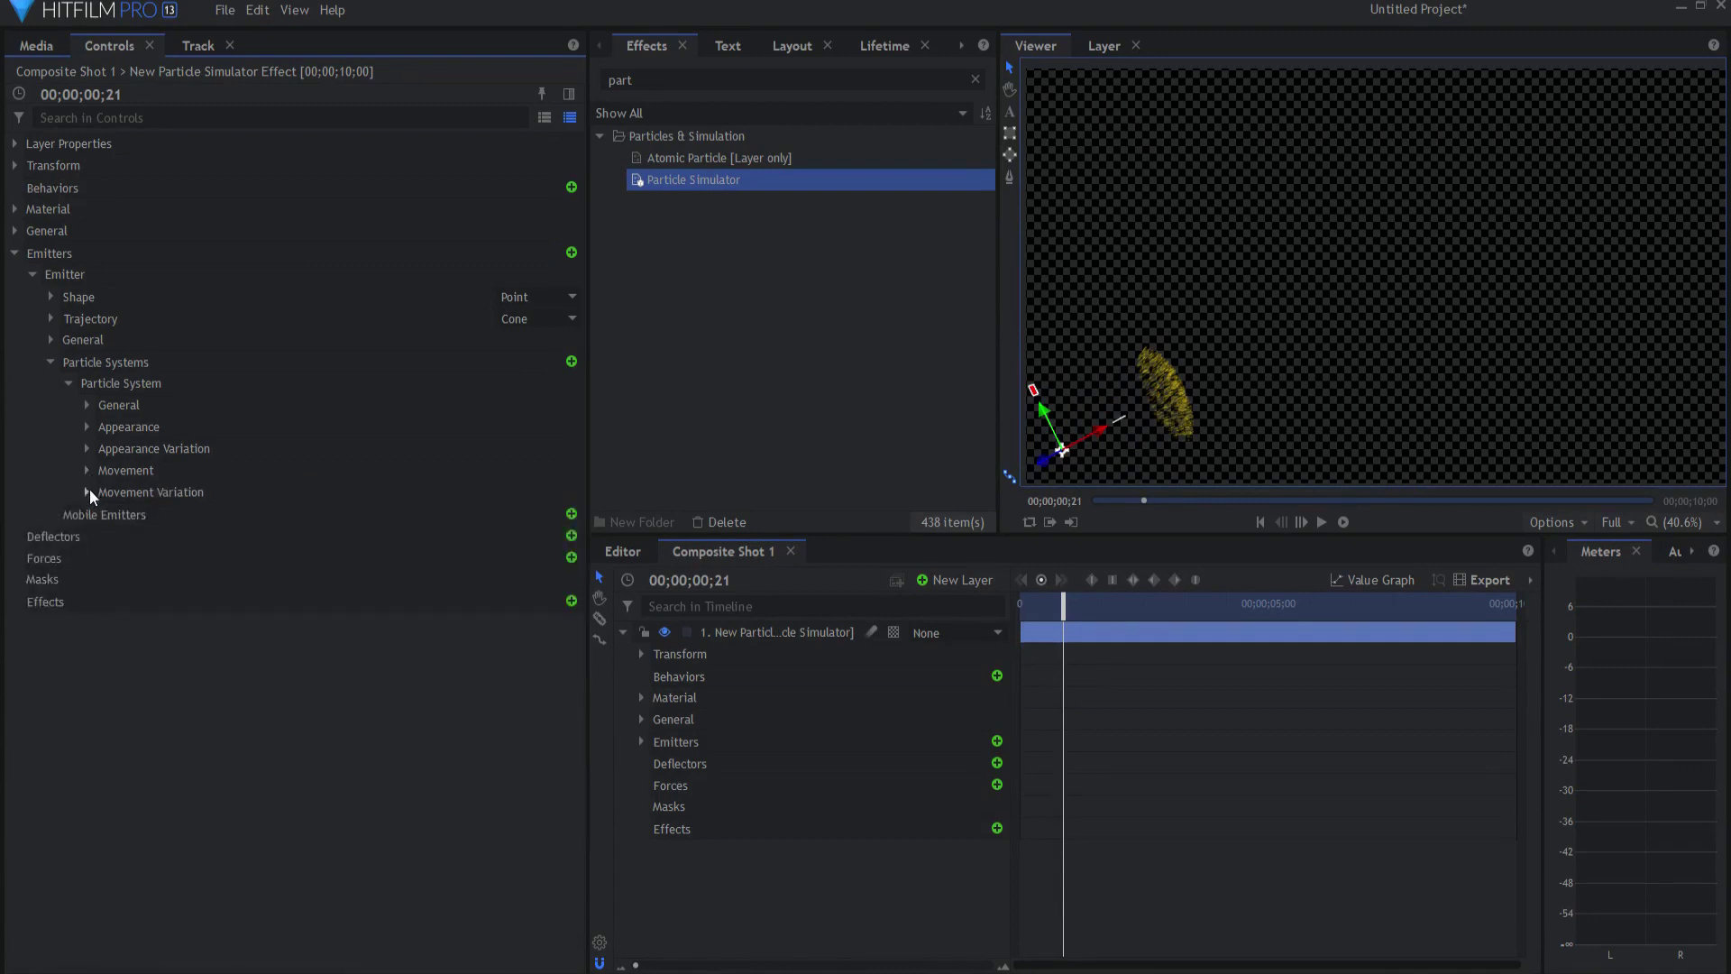
Set Movement Variation to Life 4 s, Scale 6% and Speed 200.
left_click(87, 492)
left_click(551, 516)
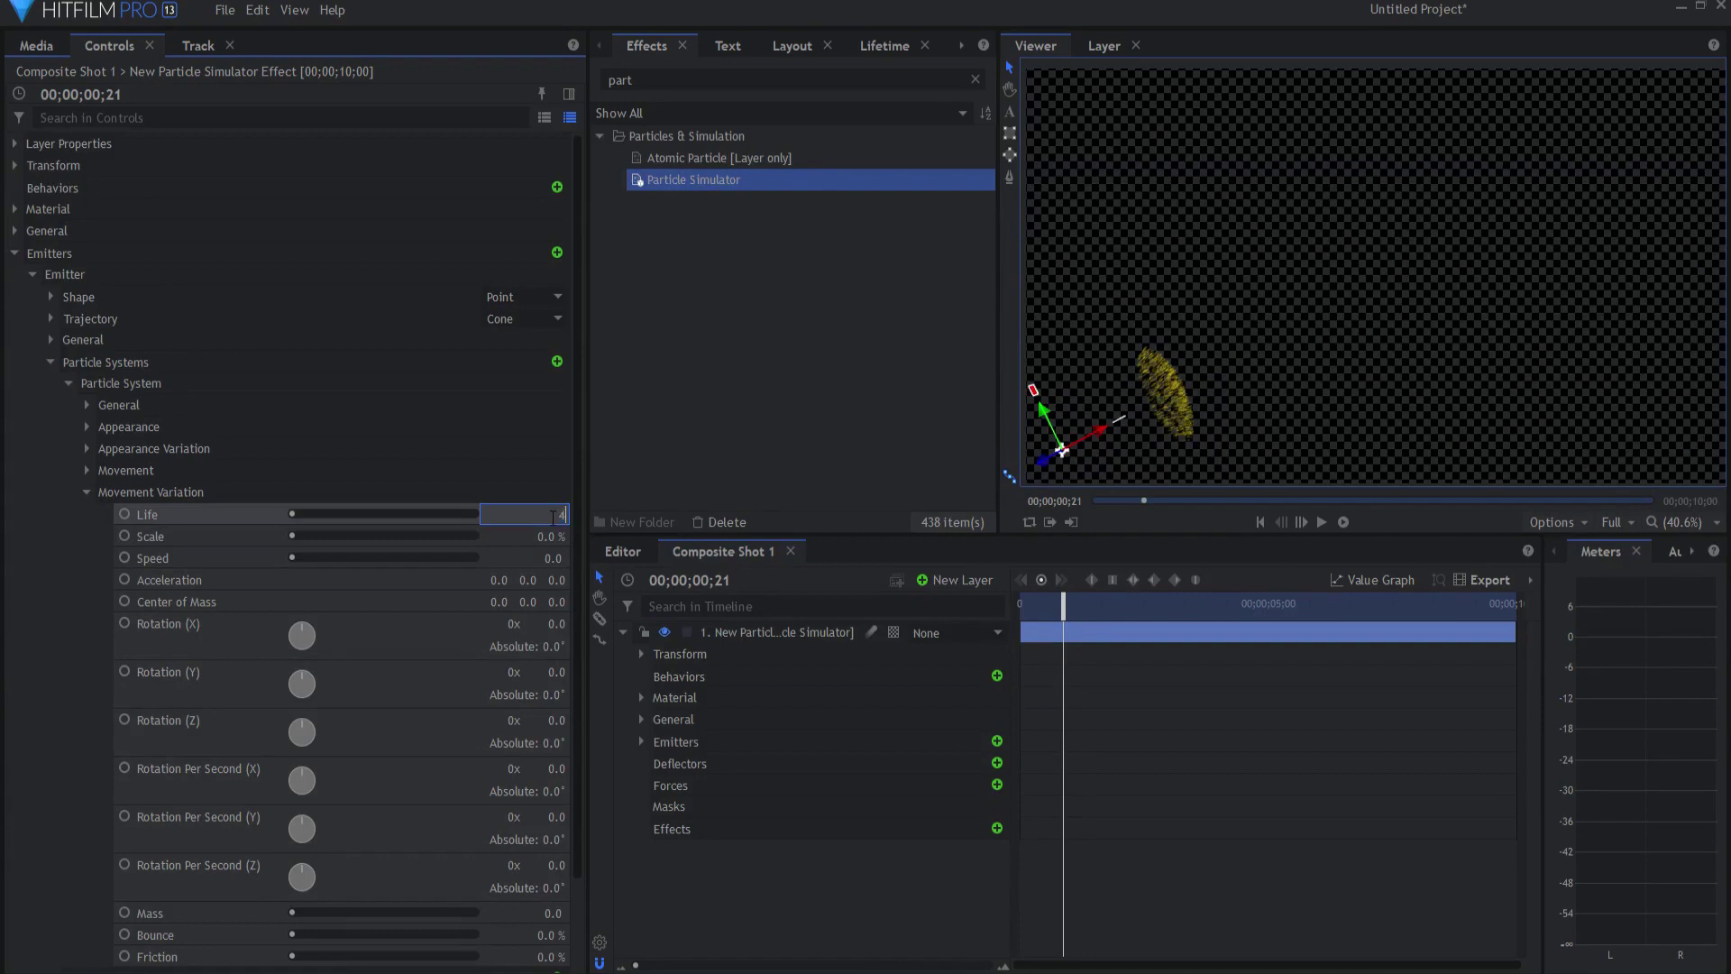
type("4")
key("Return")
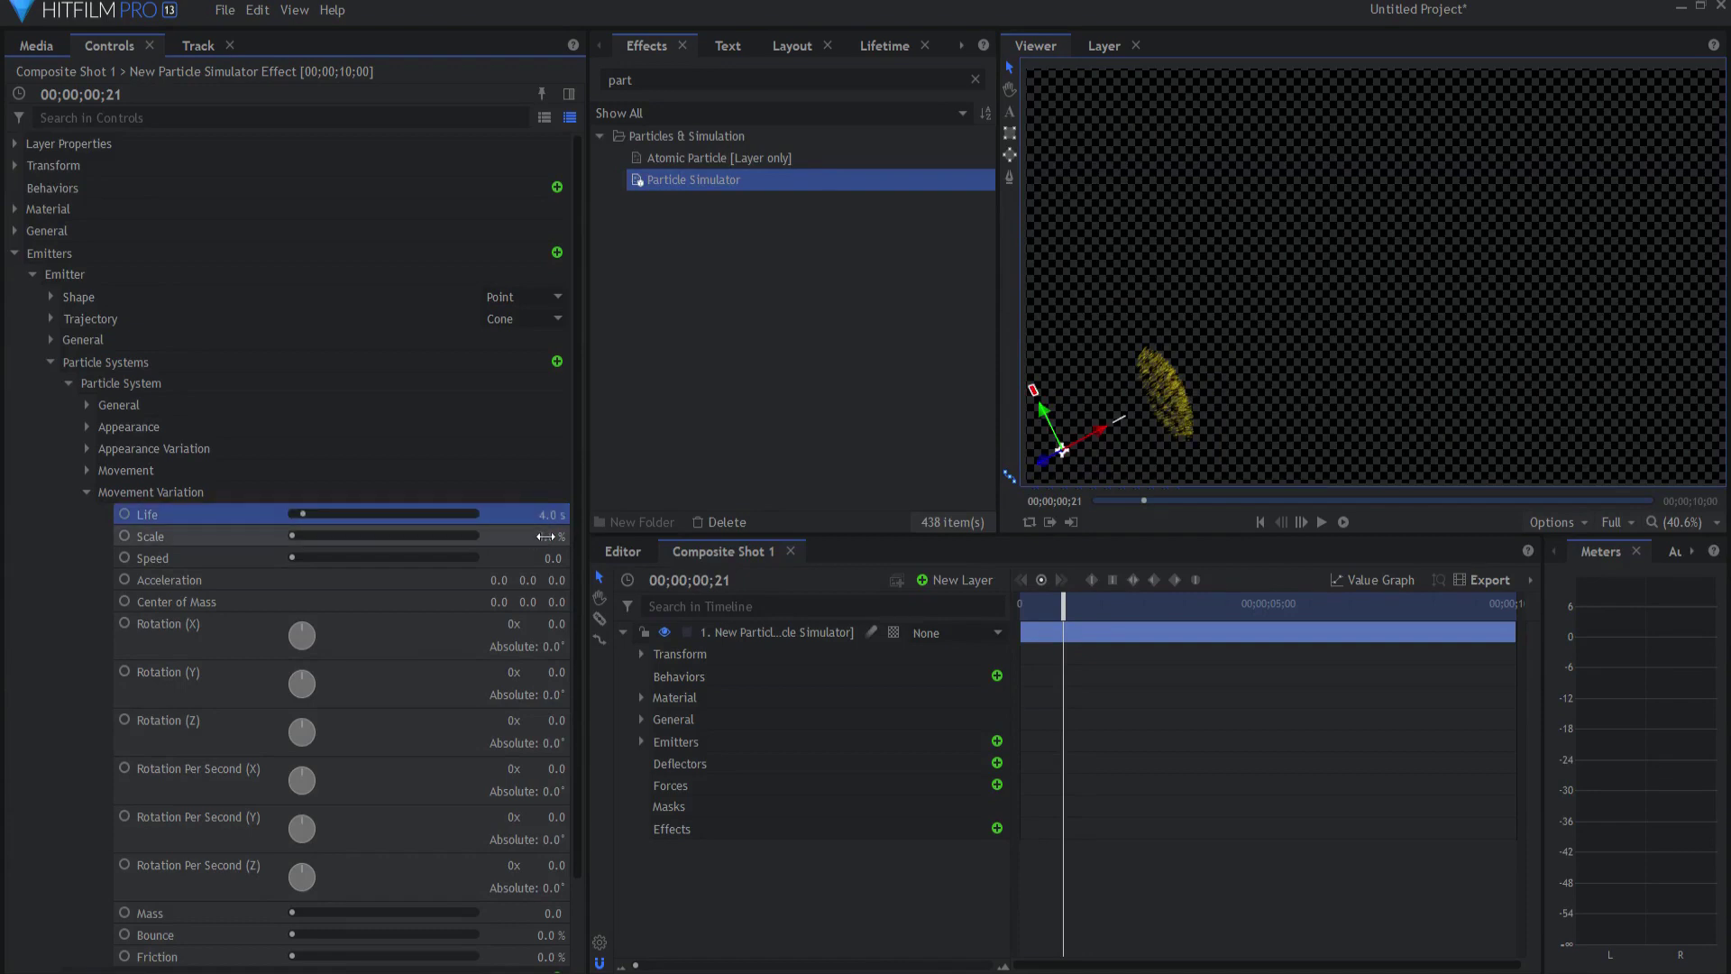
left_click(545, 537)
type("6")
key("Return")
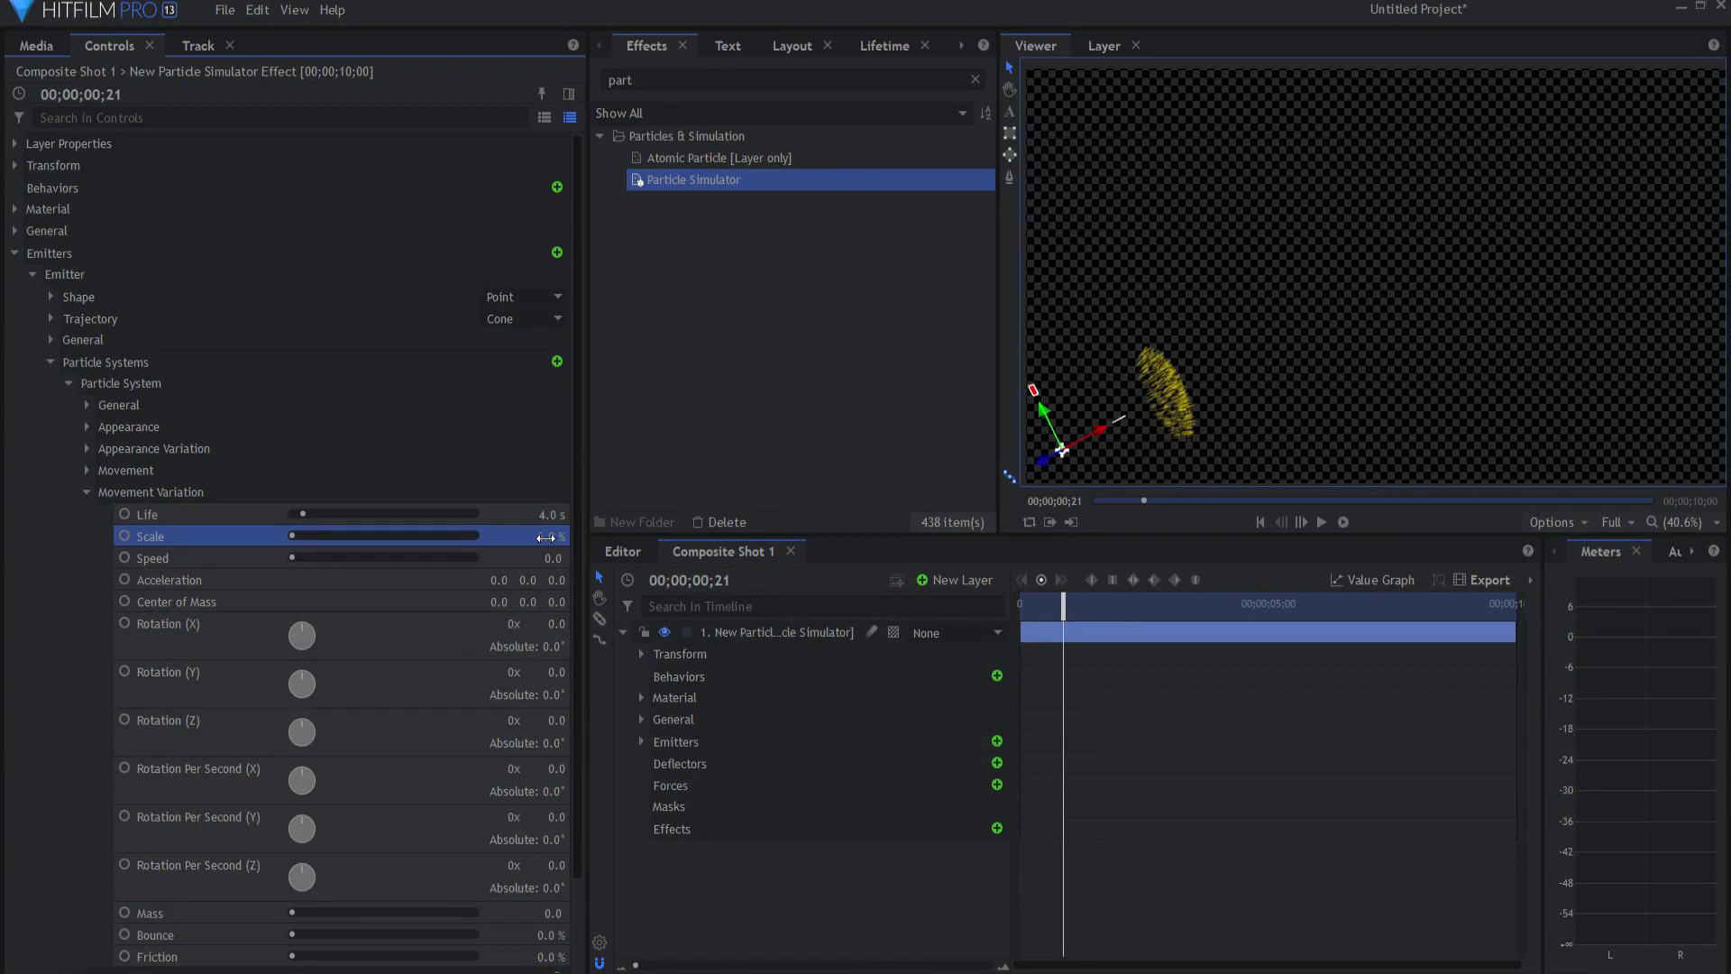
left_click(549, 558)
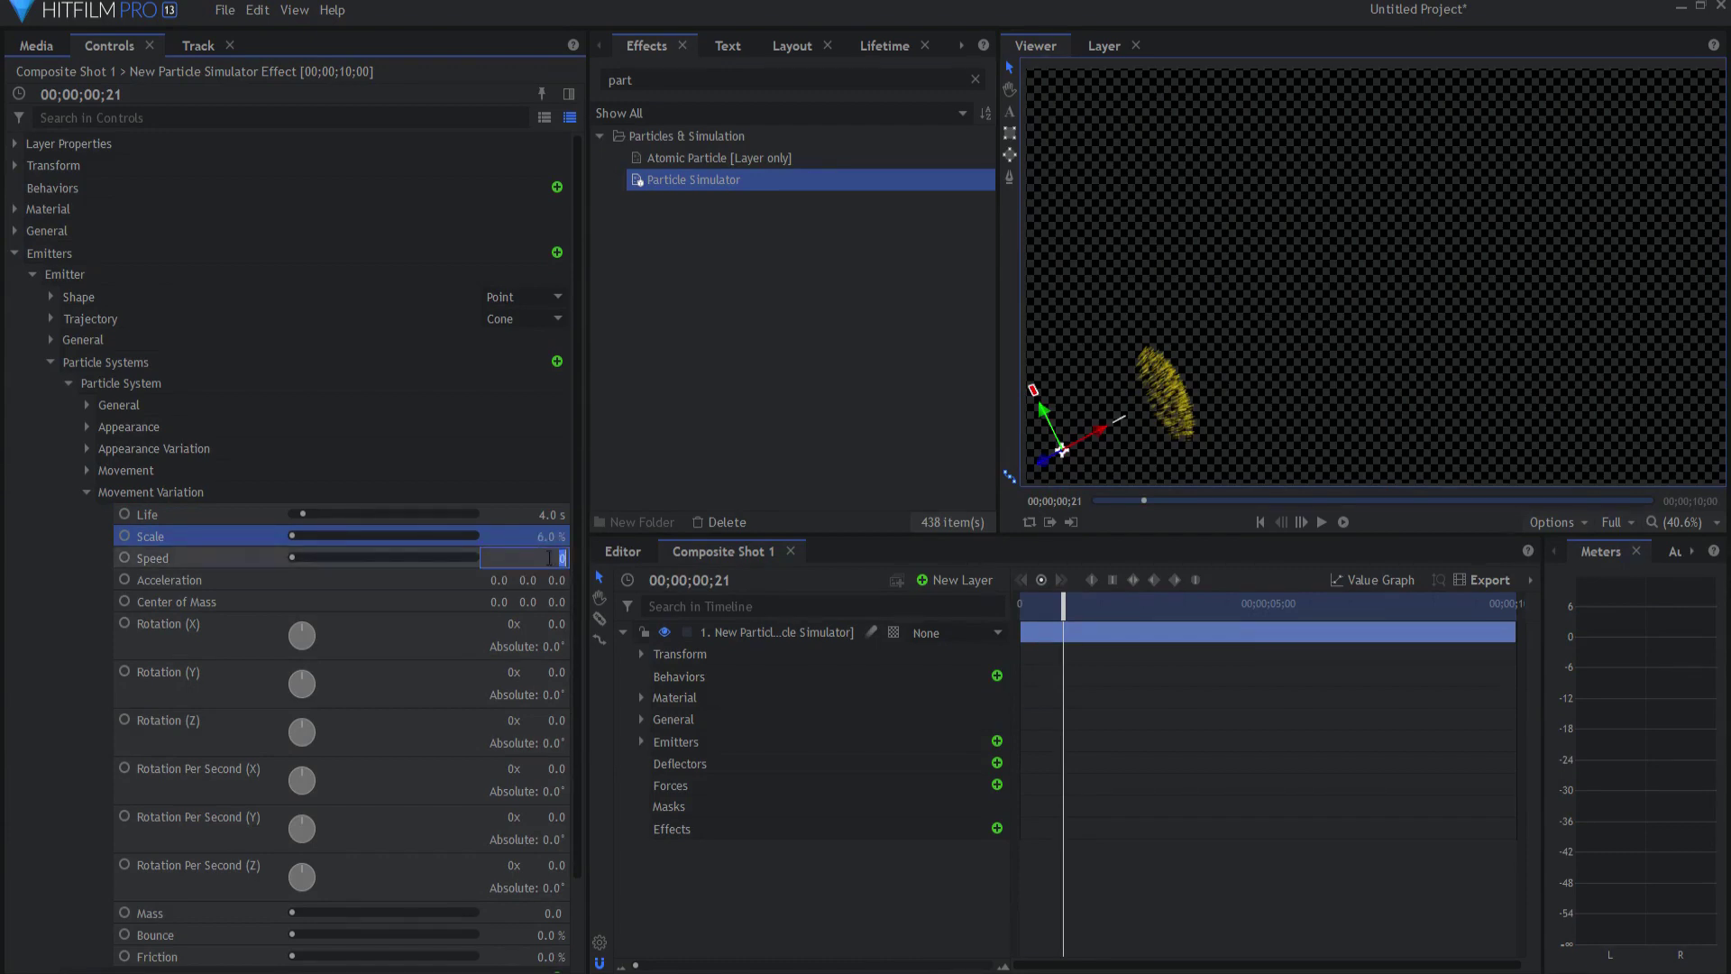
key("Return")
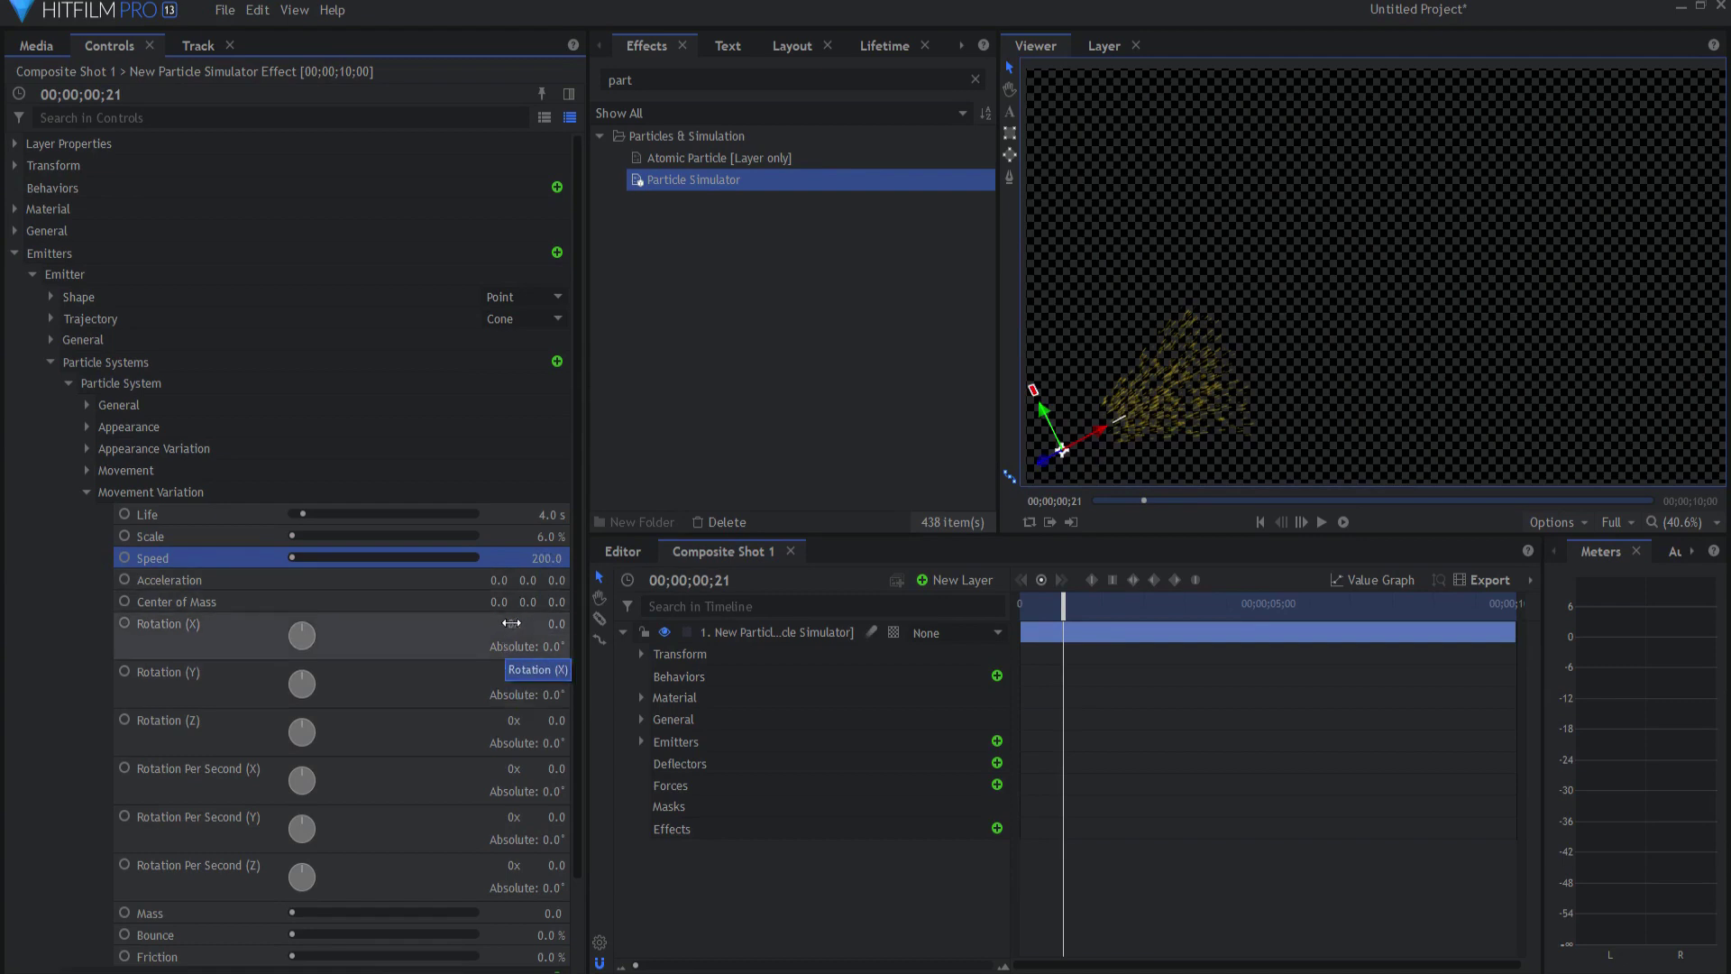
Set all six Rotation and Rotation Per Second variations to 1x (360°).
key("Tab")
type("1")
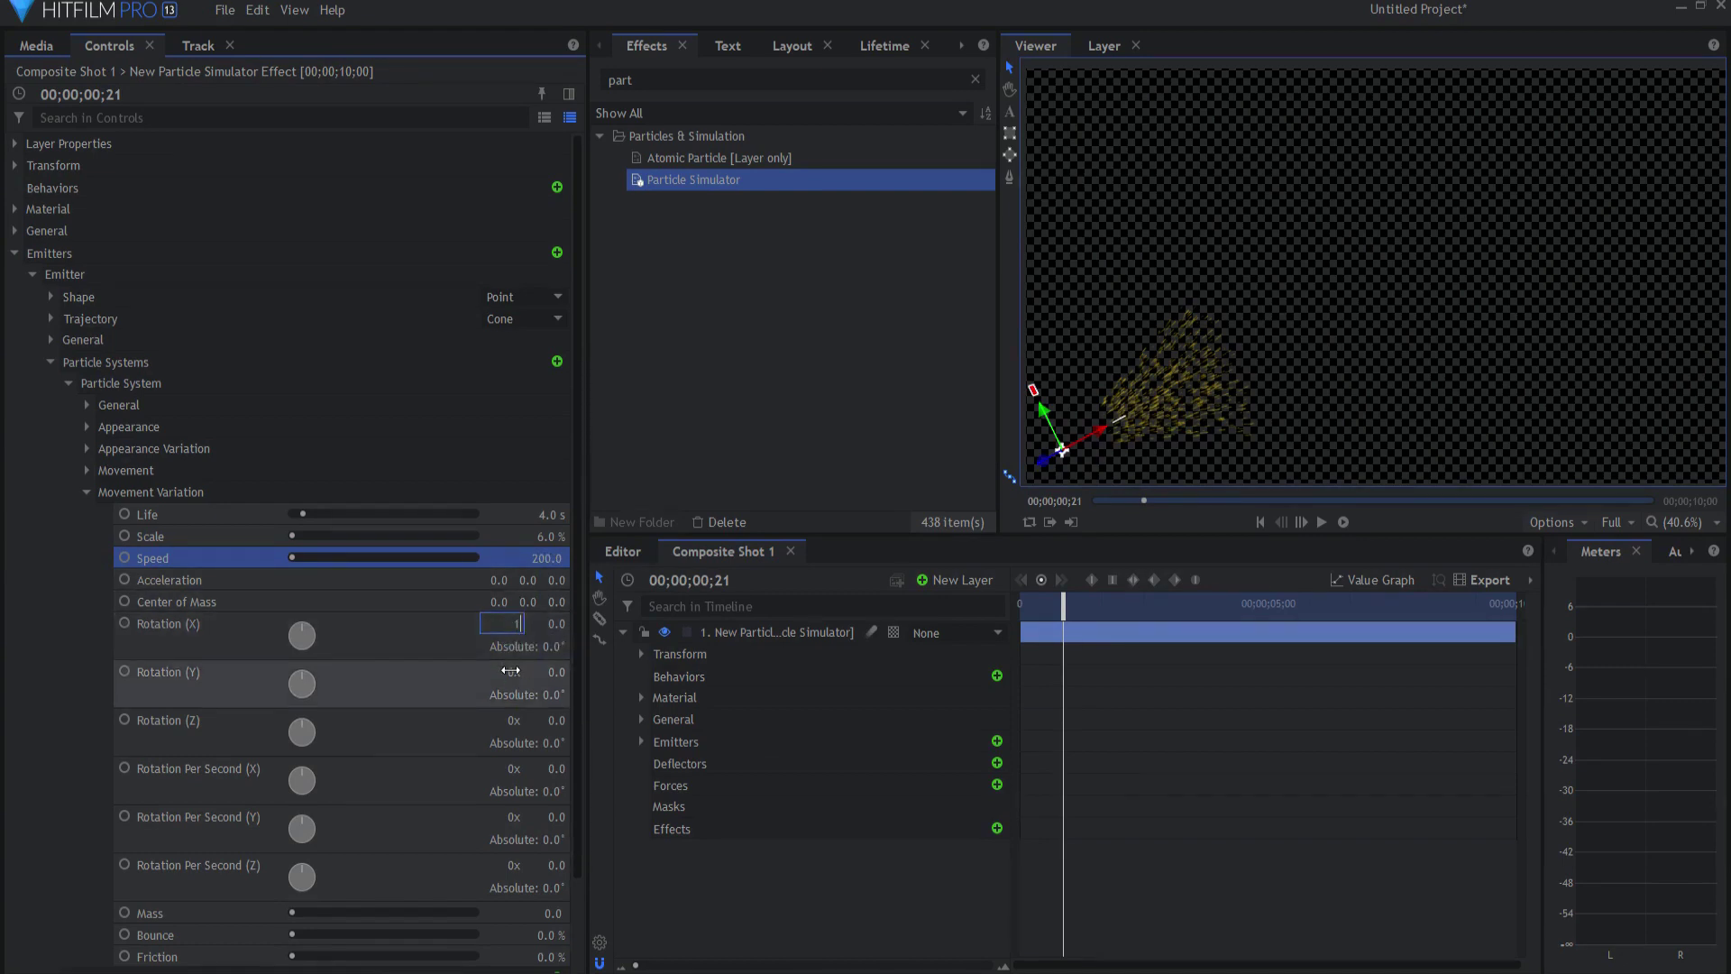
key("Tab")
type("1")
key("Tab")
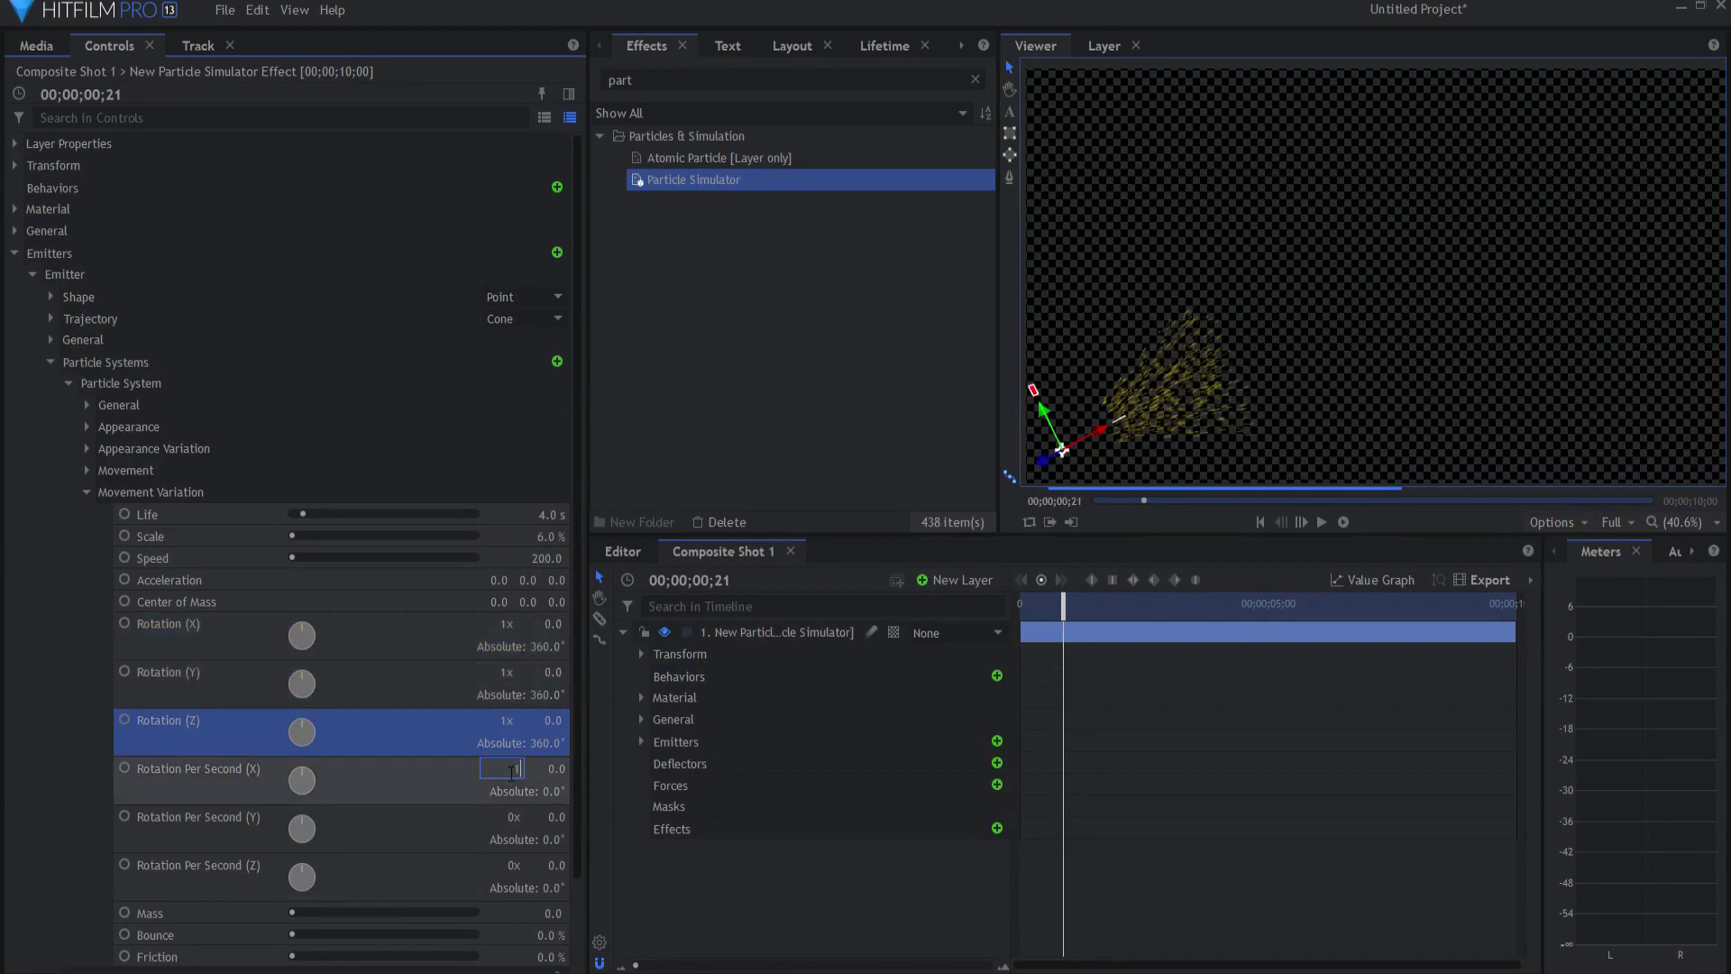
type("1")
key("Tab")
type("1")
key("Tab")
type("1")
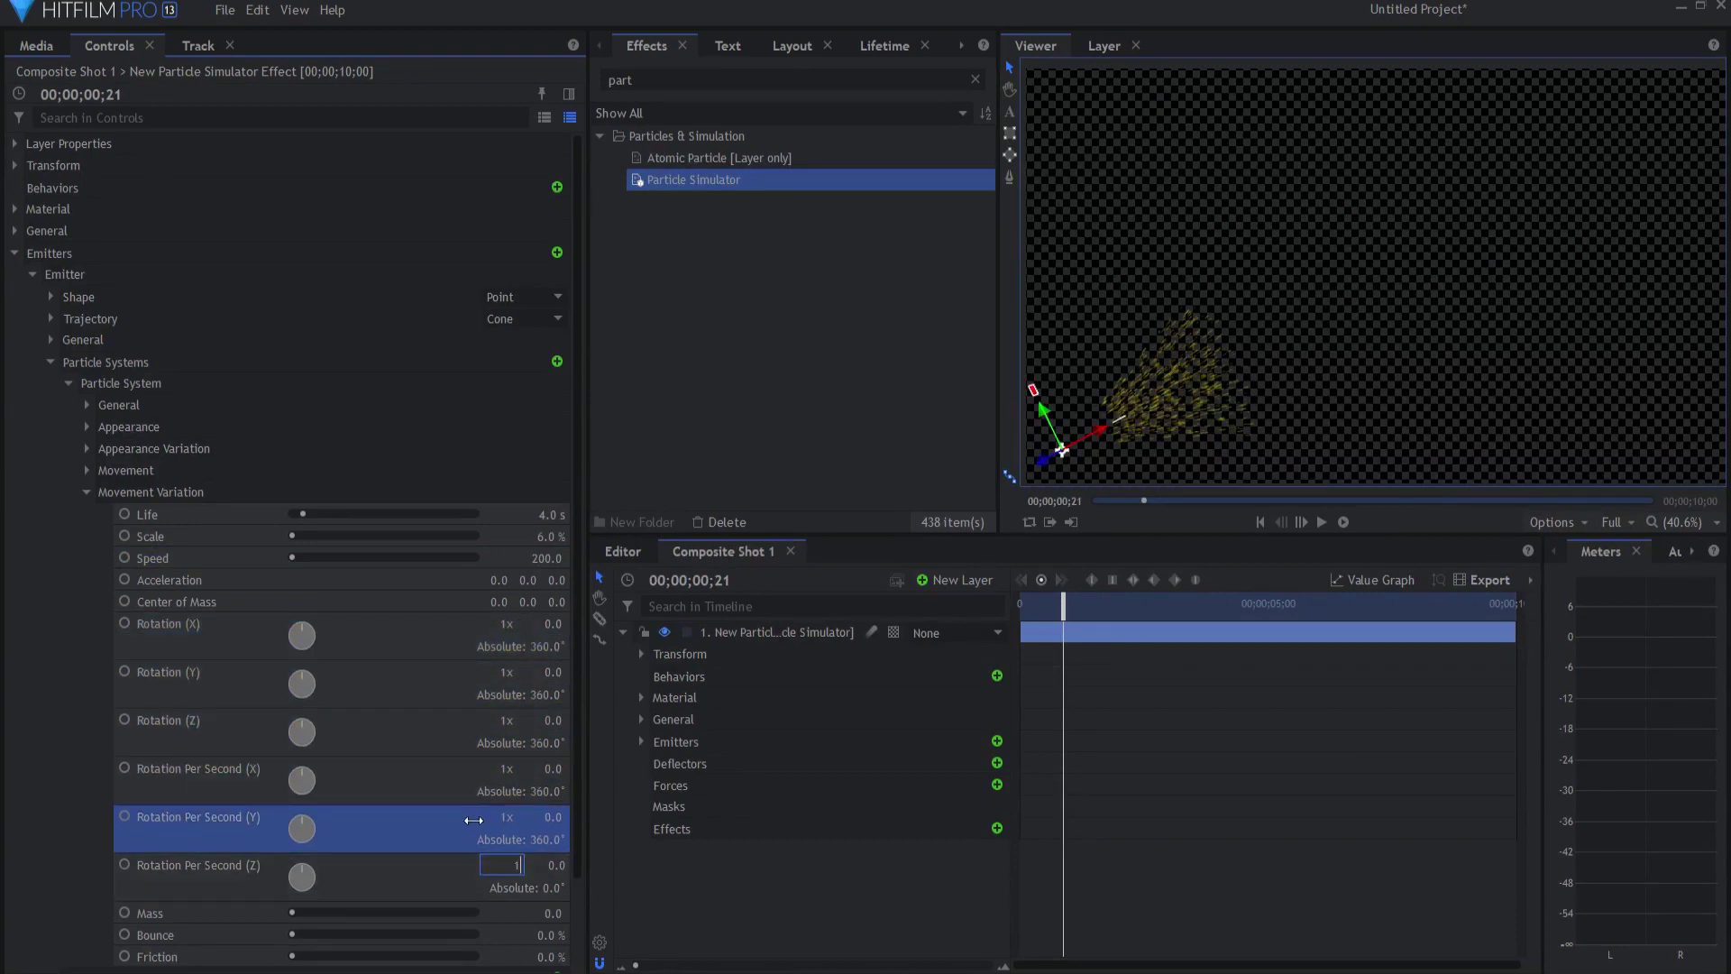
key("Return")
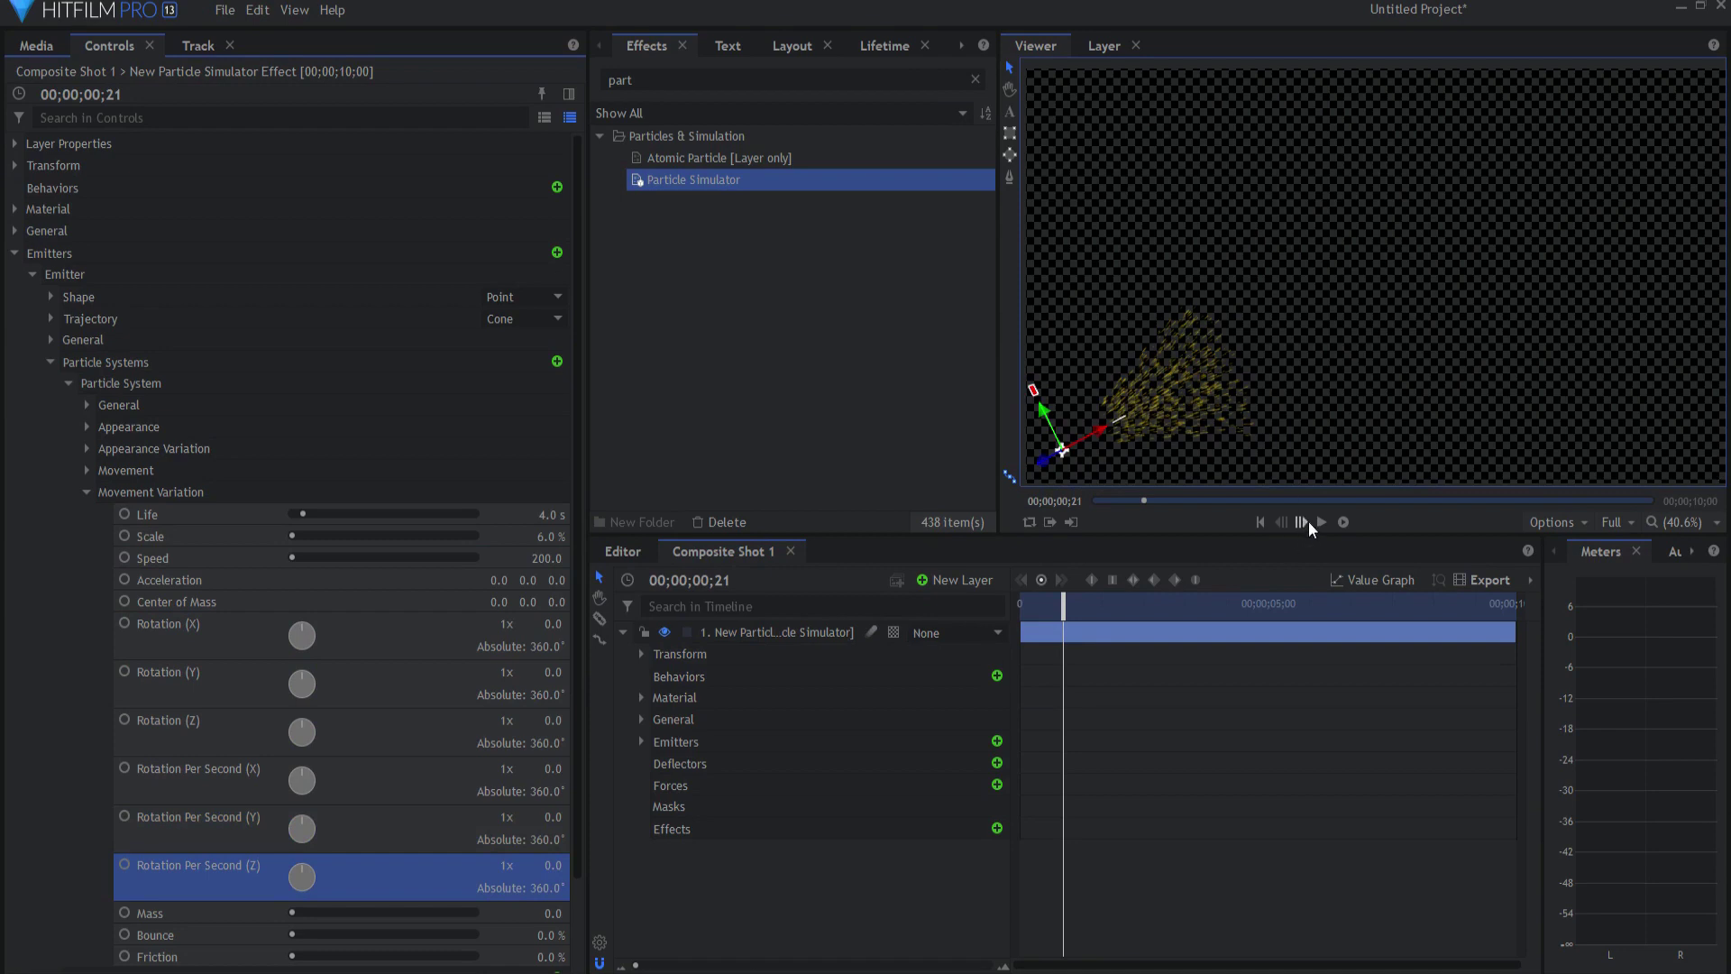
Preview the varied sparks and return to the start of the shot.
left_click(1321, 522)
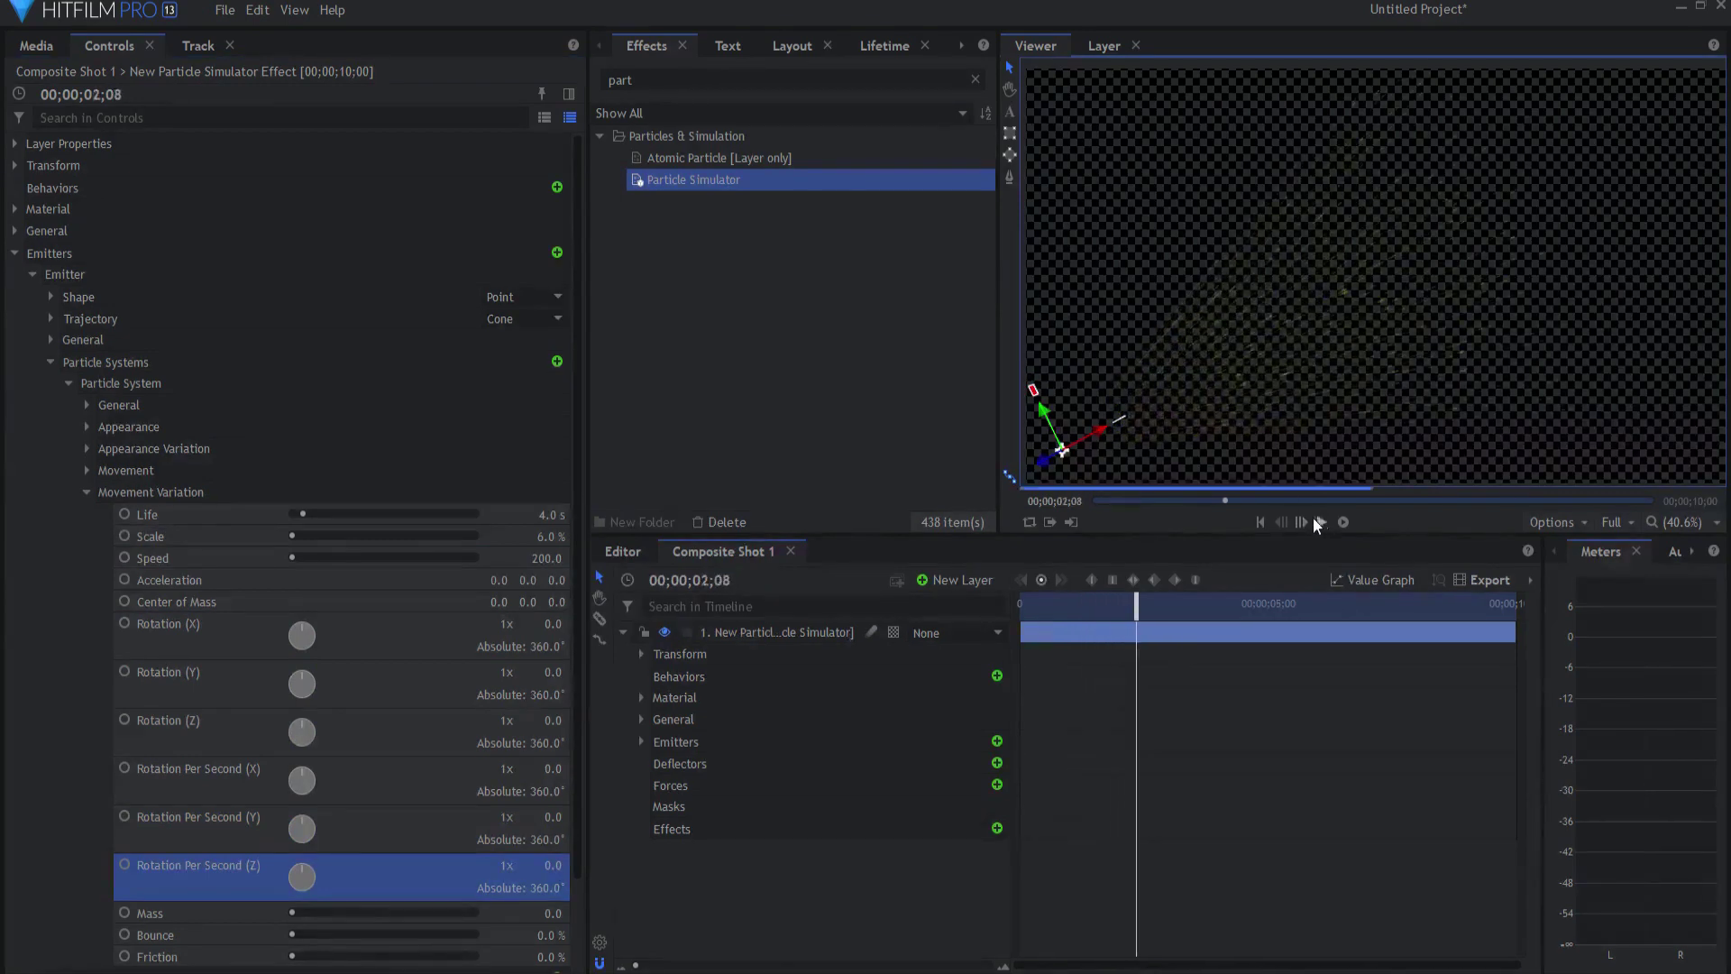
left_click(1322, 522)
left_click(1260, 522)
scroll(317, 738, "down", 2)
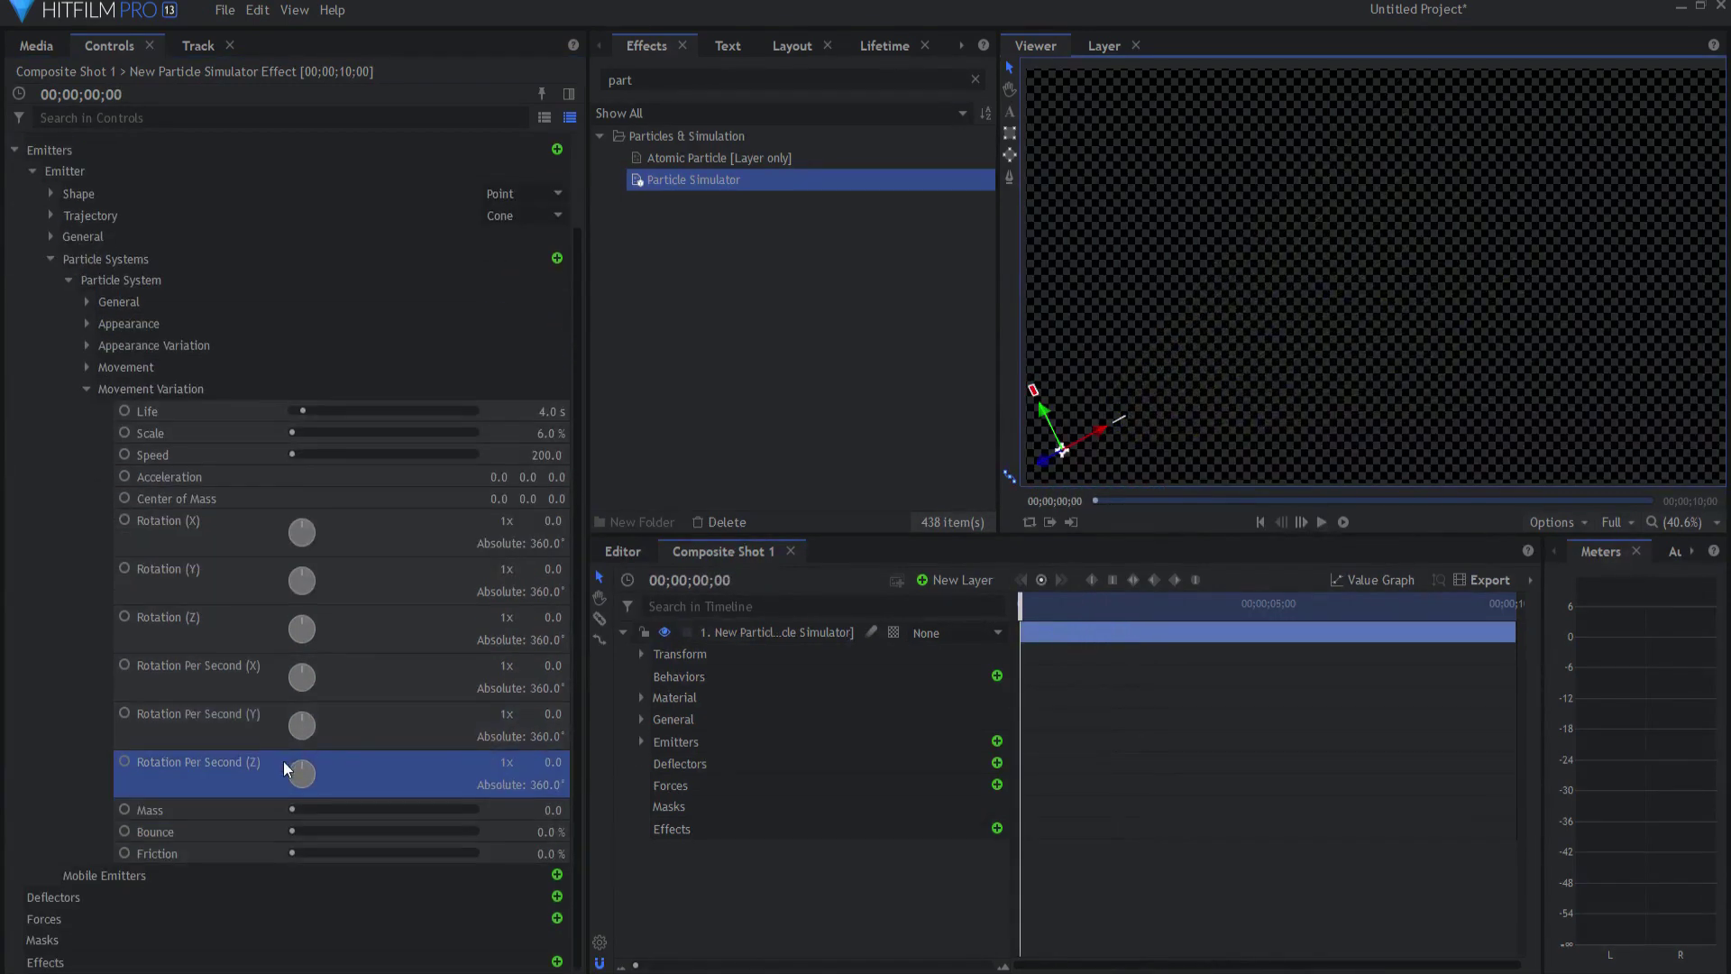
left_click(86, 388)
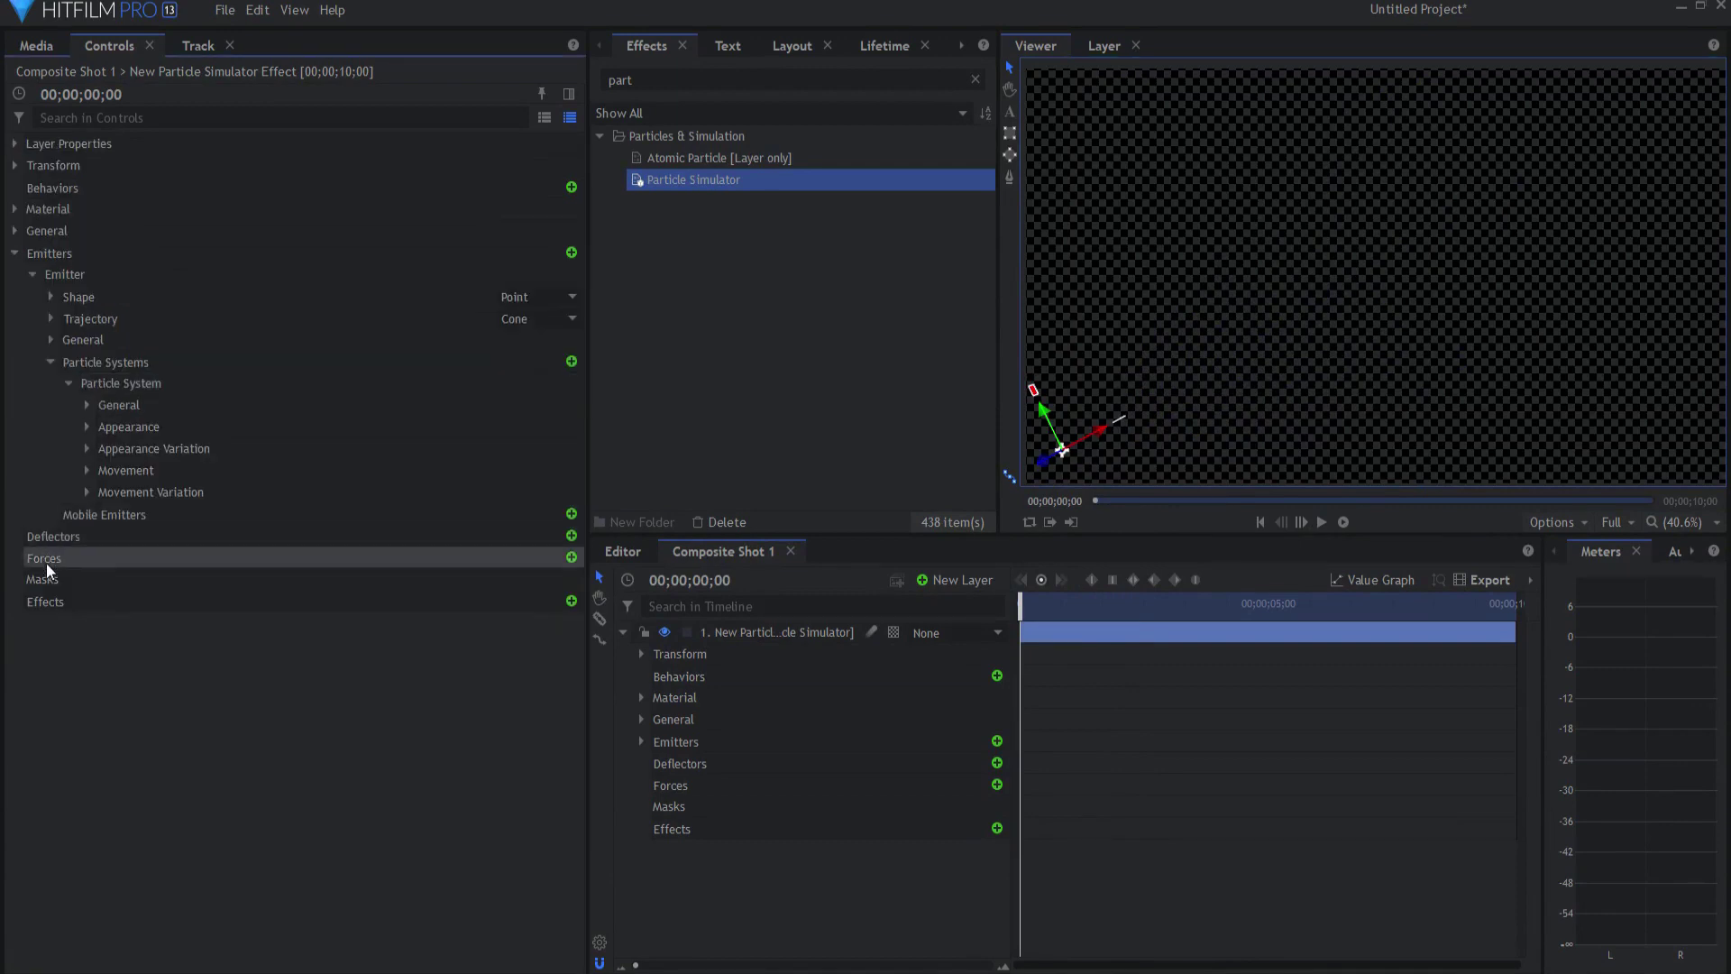
Add a new Force, set its type to Turbulence, and lower its Strength to 10%.
left_click(571, 557)
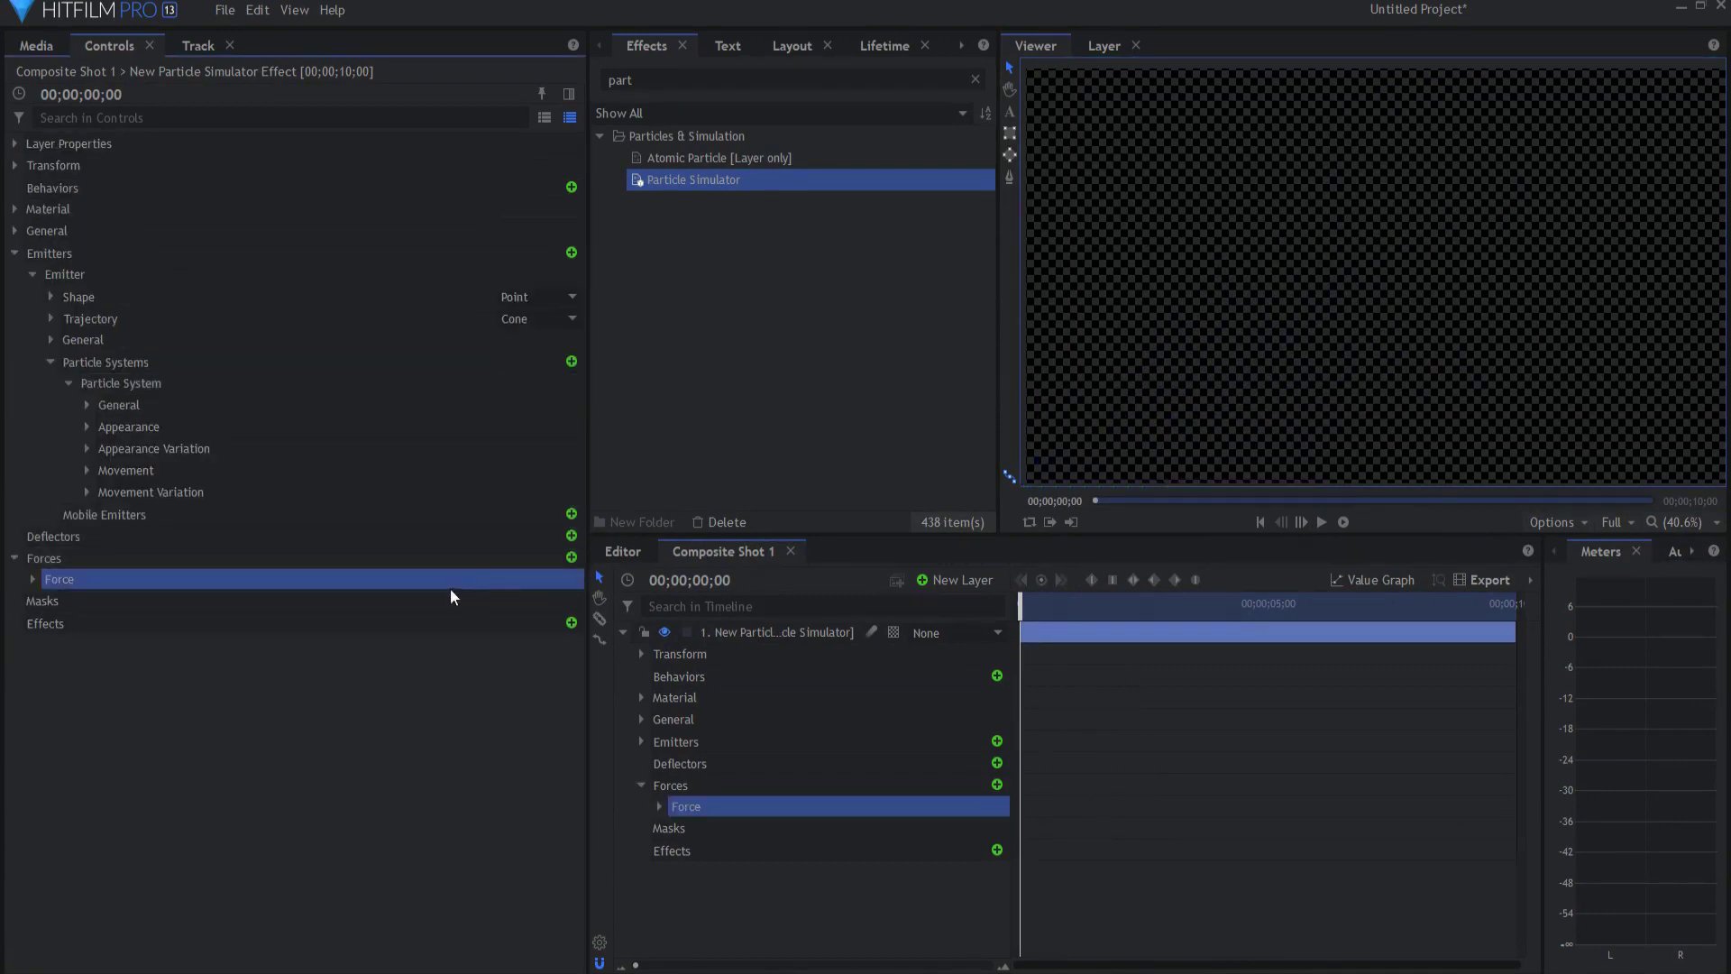
left_click(33, 578)
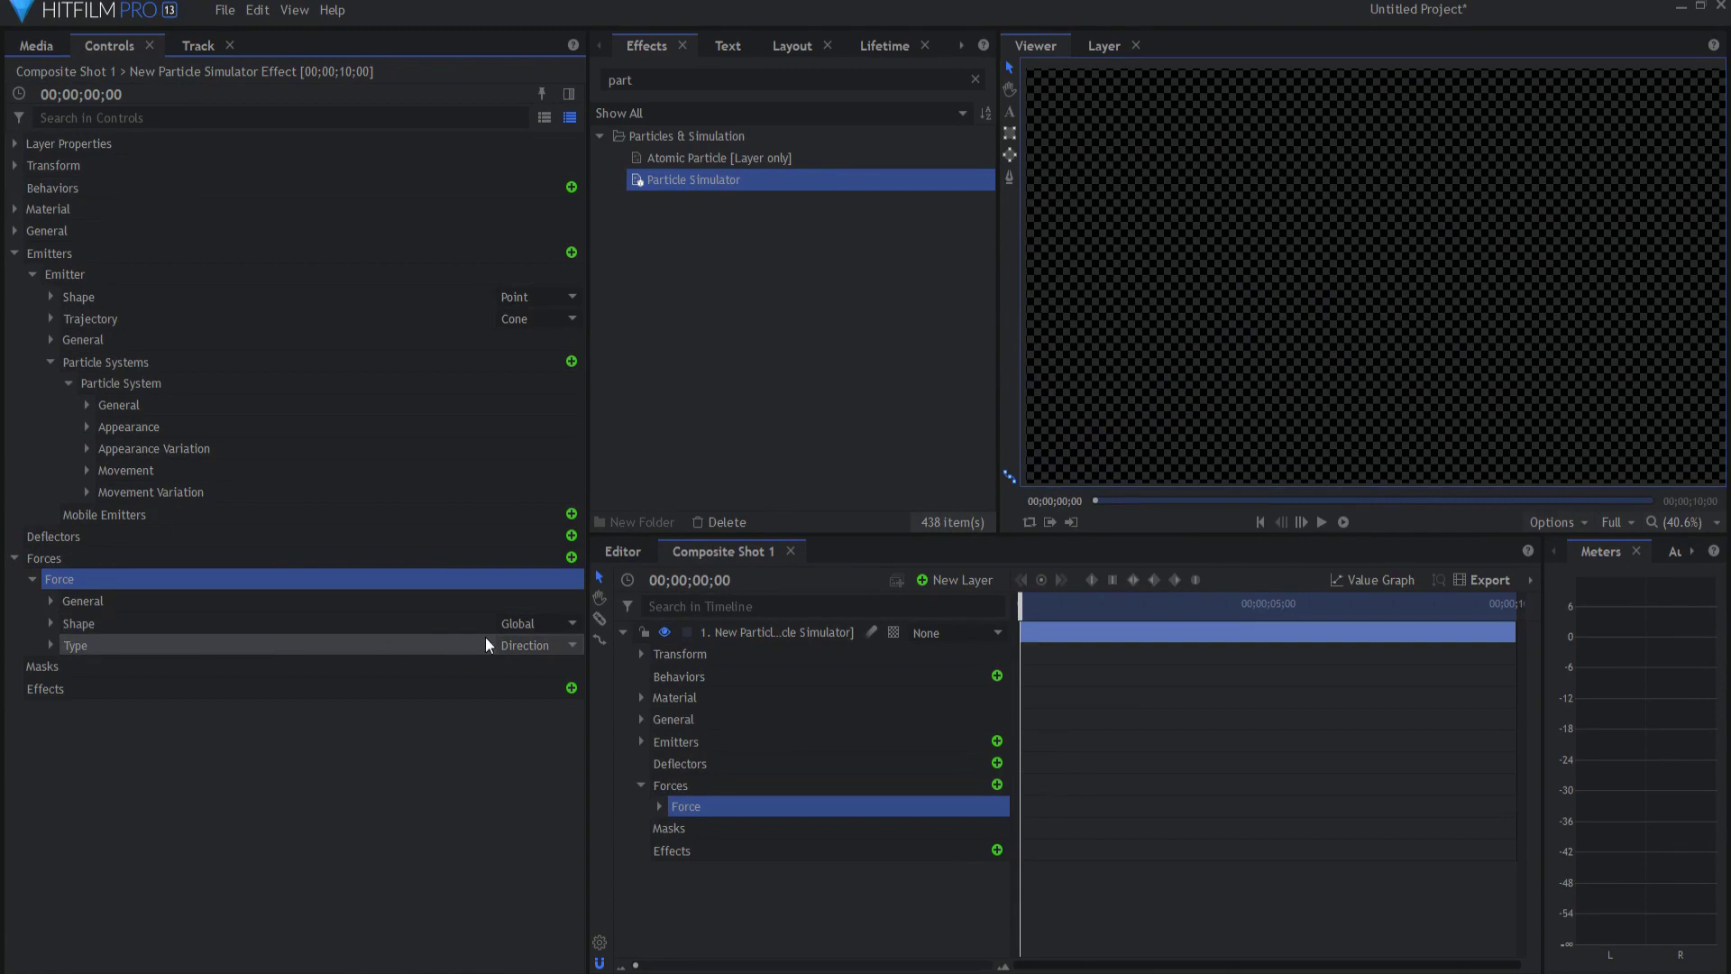
left_click(516, 645)
left_click(521, 746)
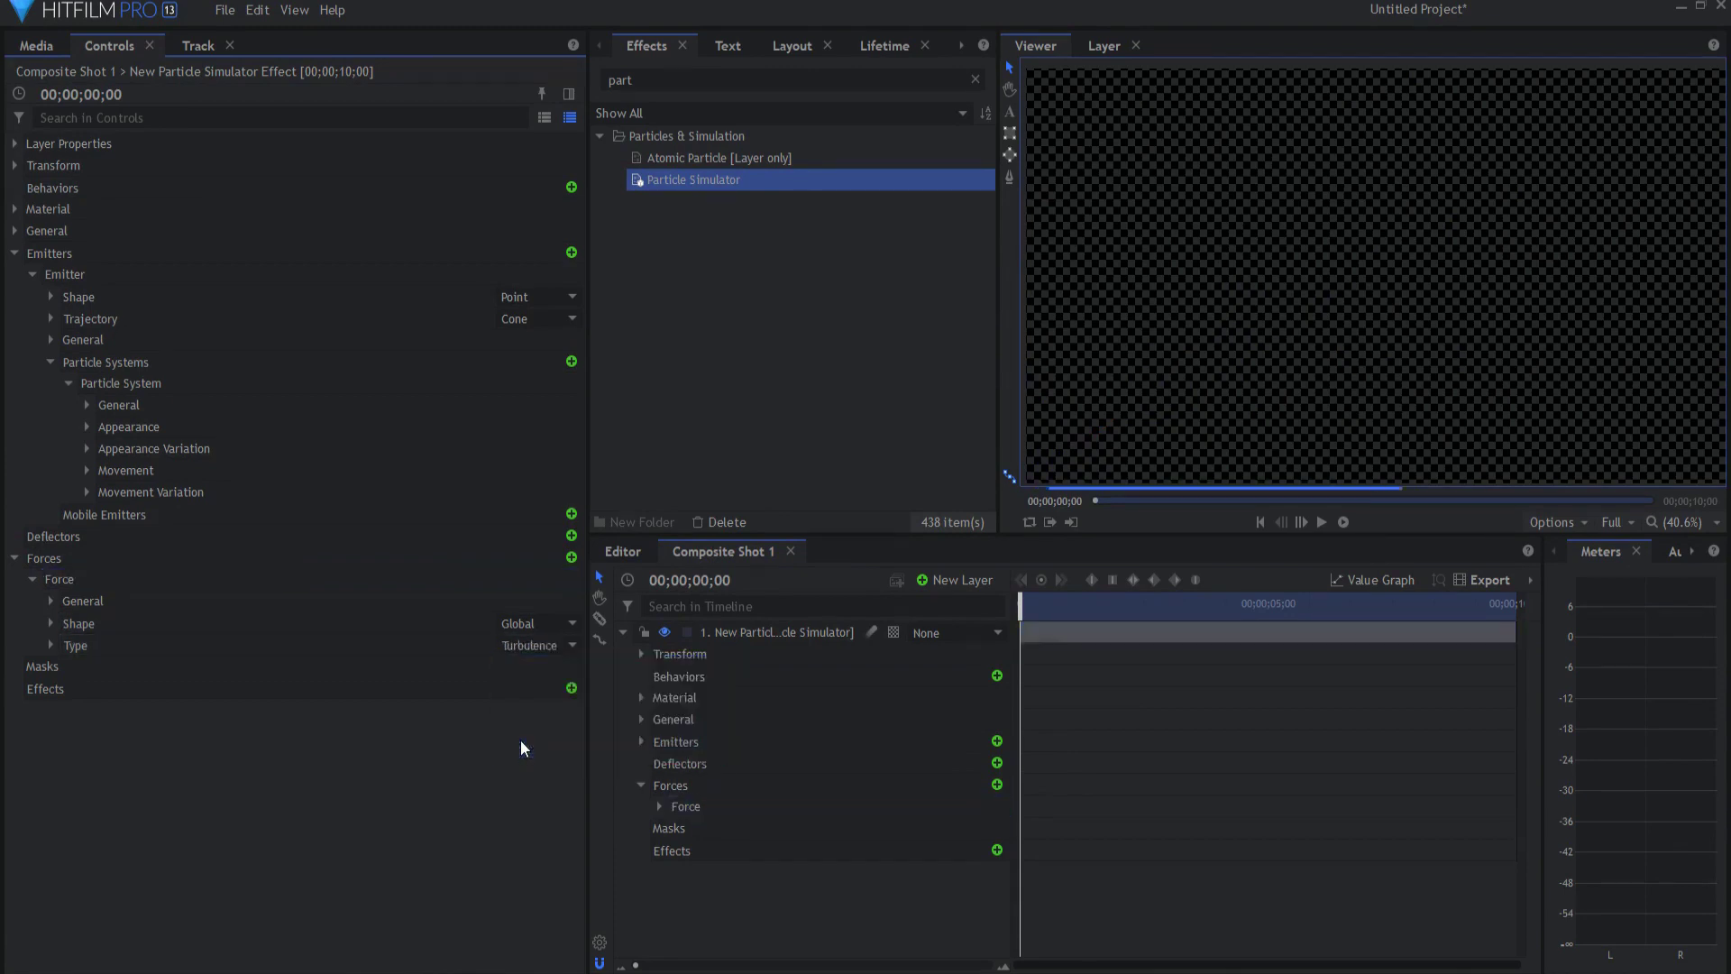
left_click(50, 645)
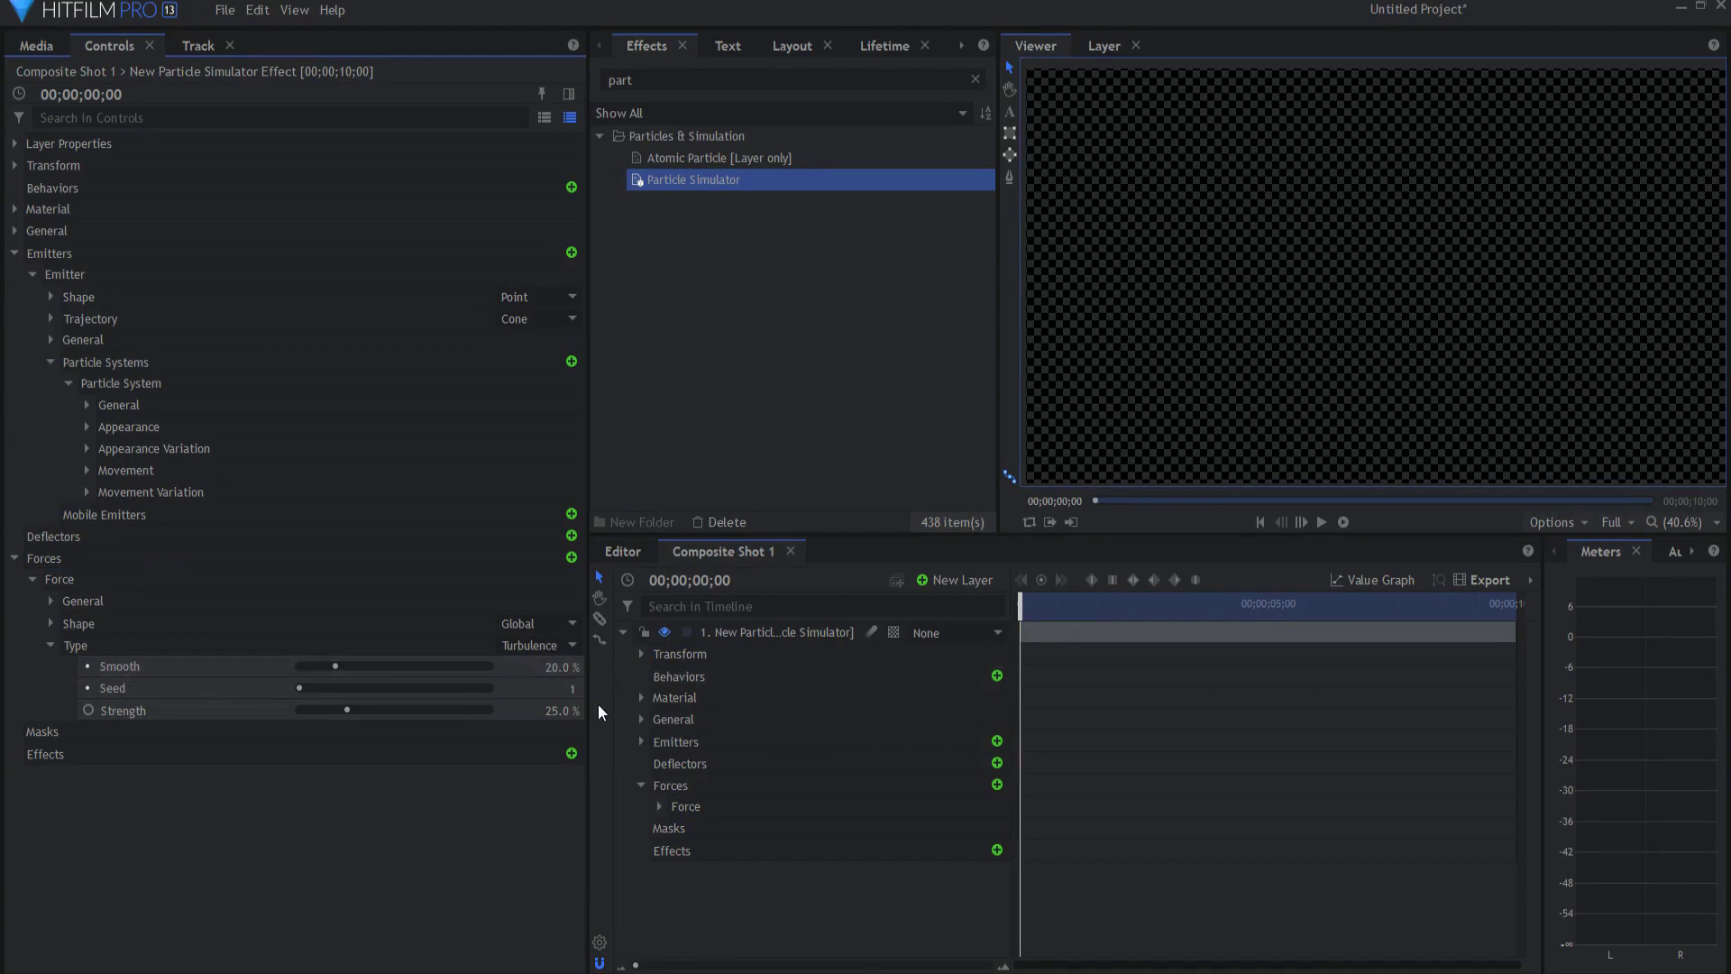
left_click(554, 710)
type("10")
key("Return")
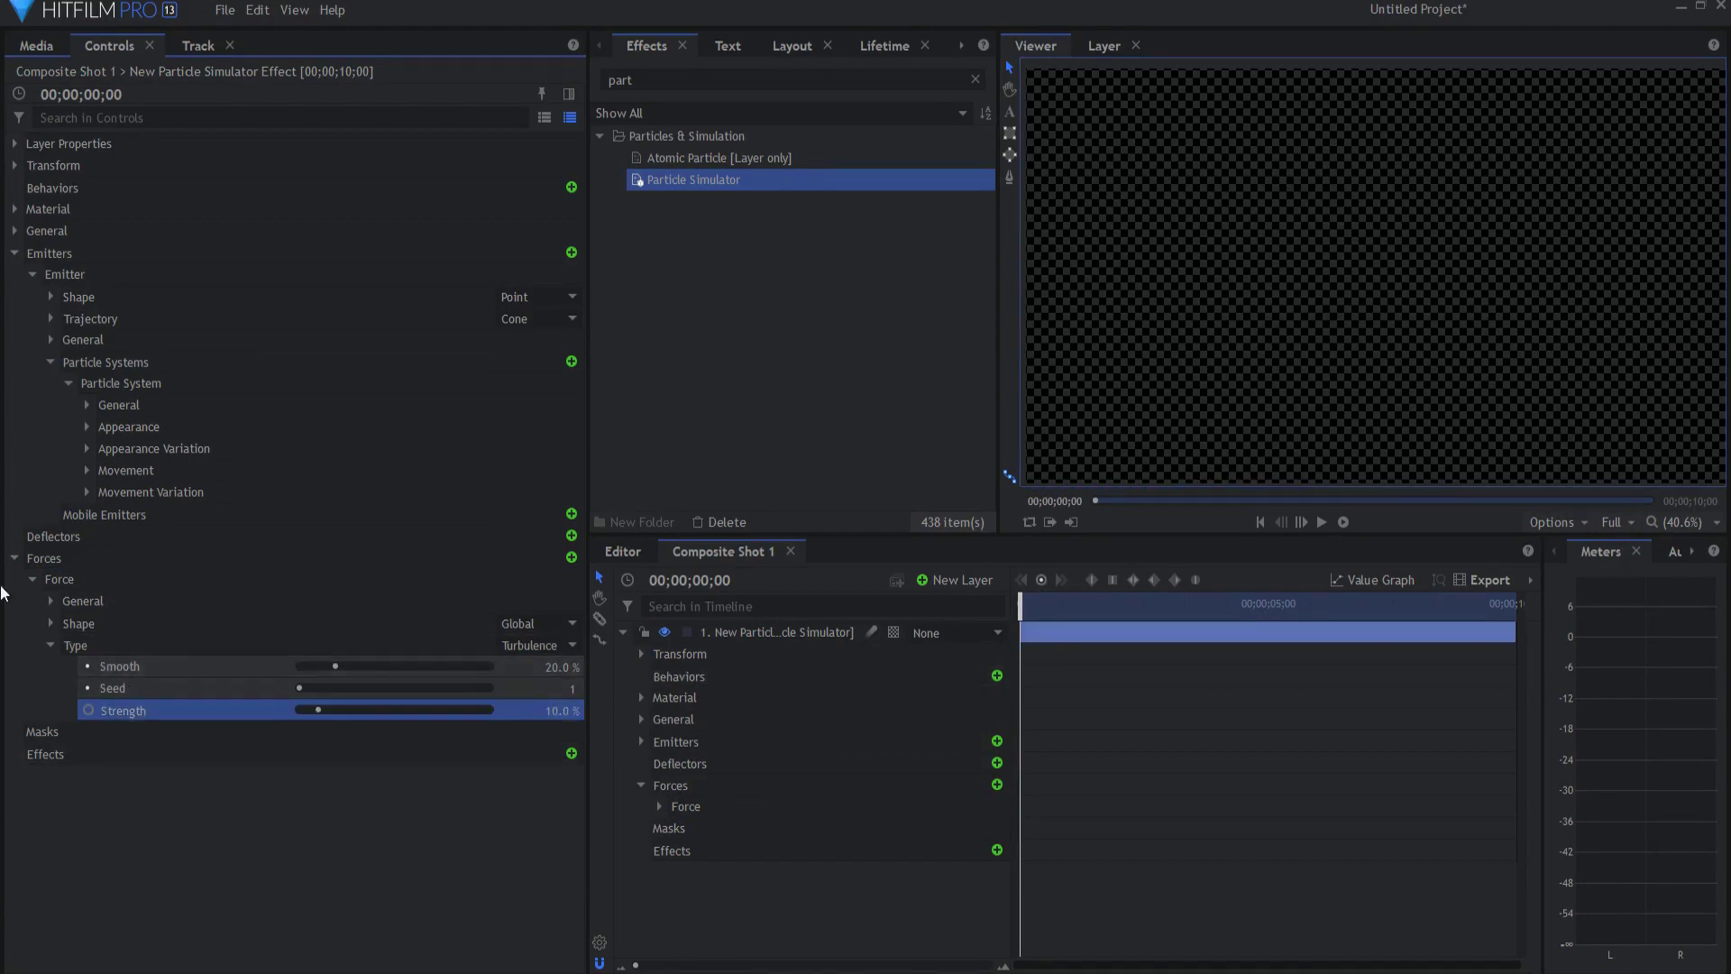
left_click(34, 579)
Duplicate the Turbulence force and play the shot to see both forces.
right_click(59, 581)
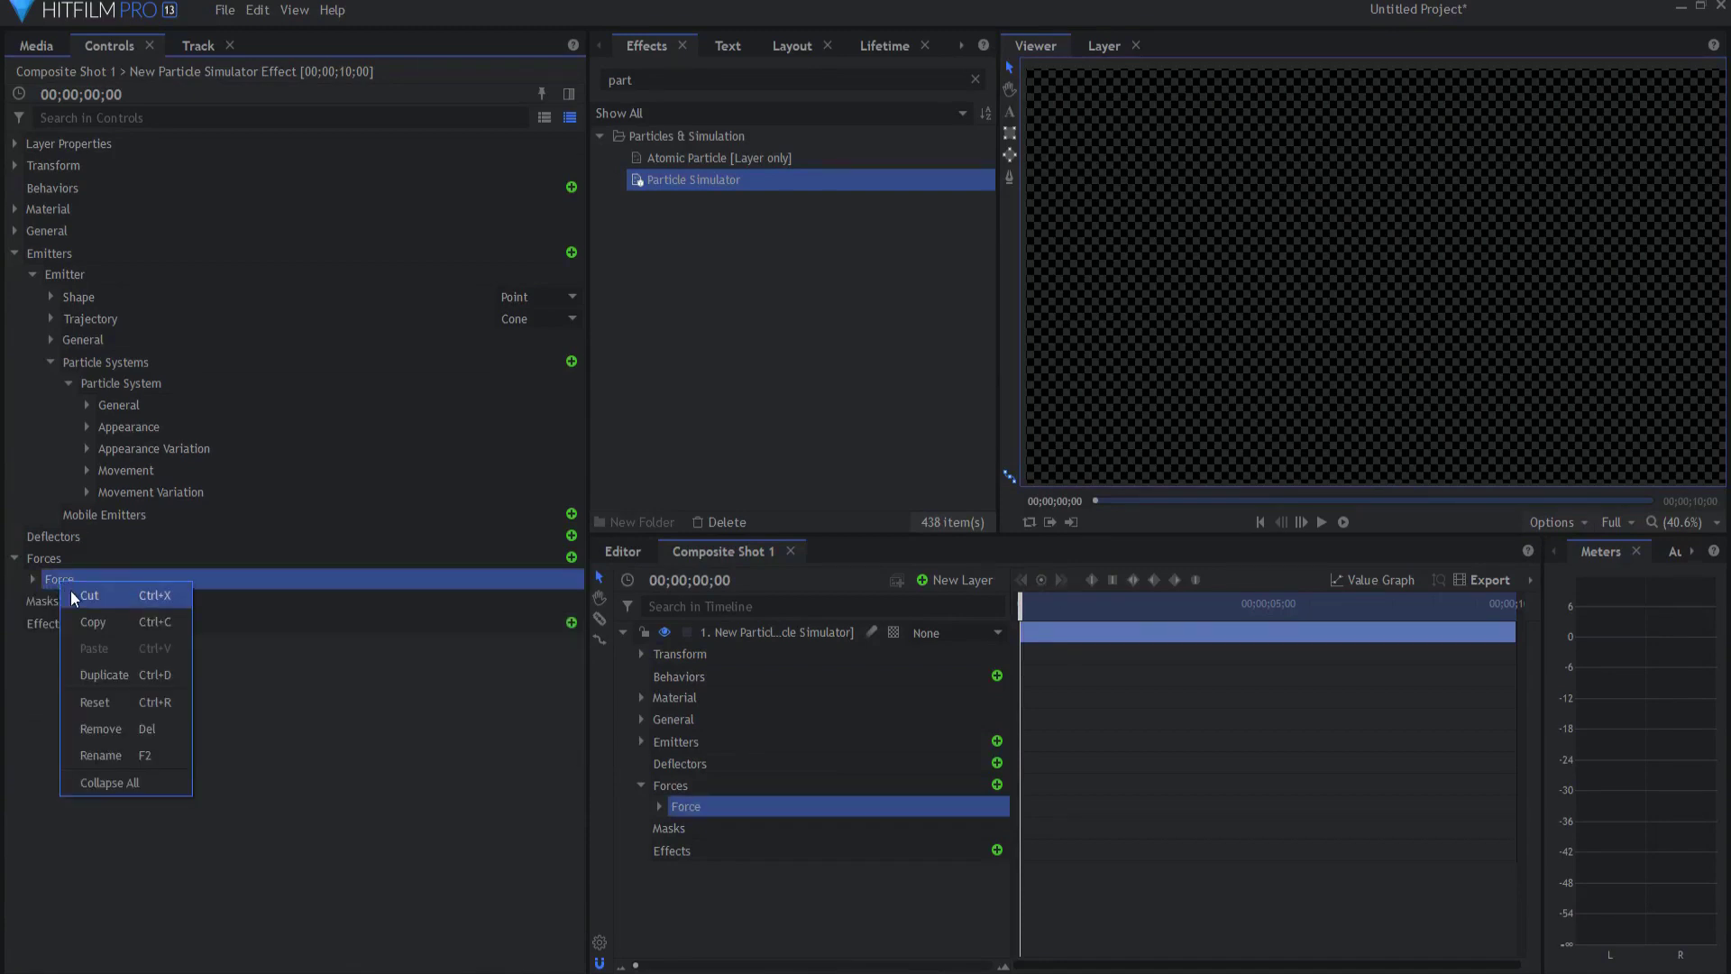
left_click(95, 672)
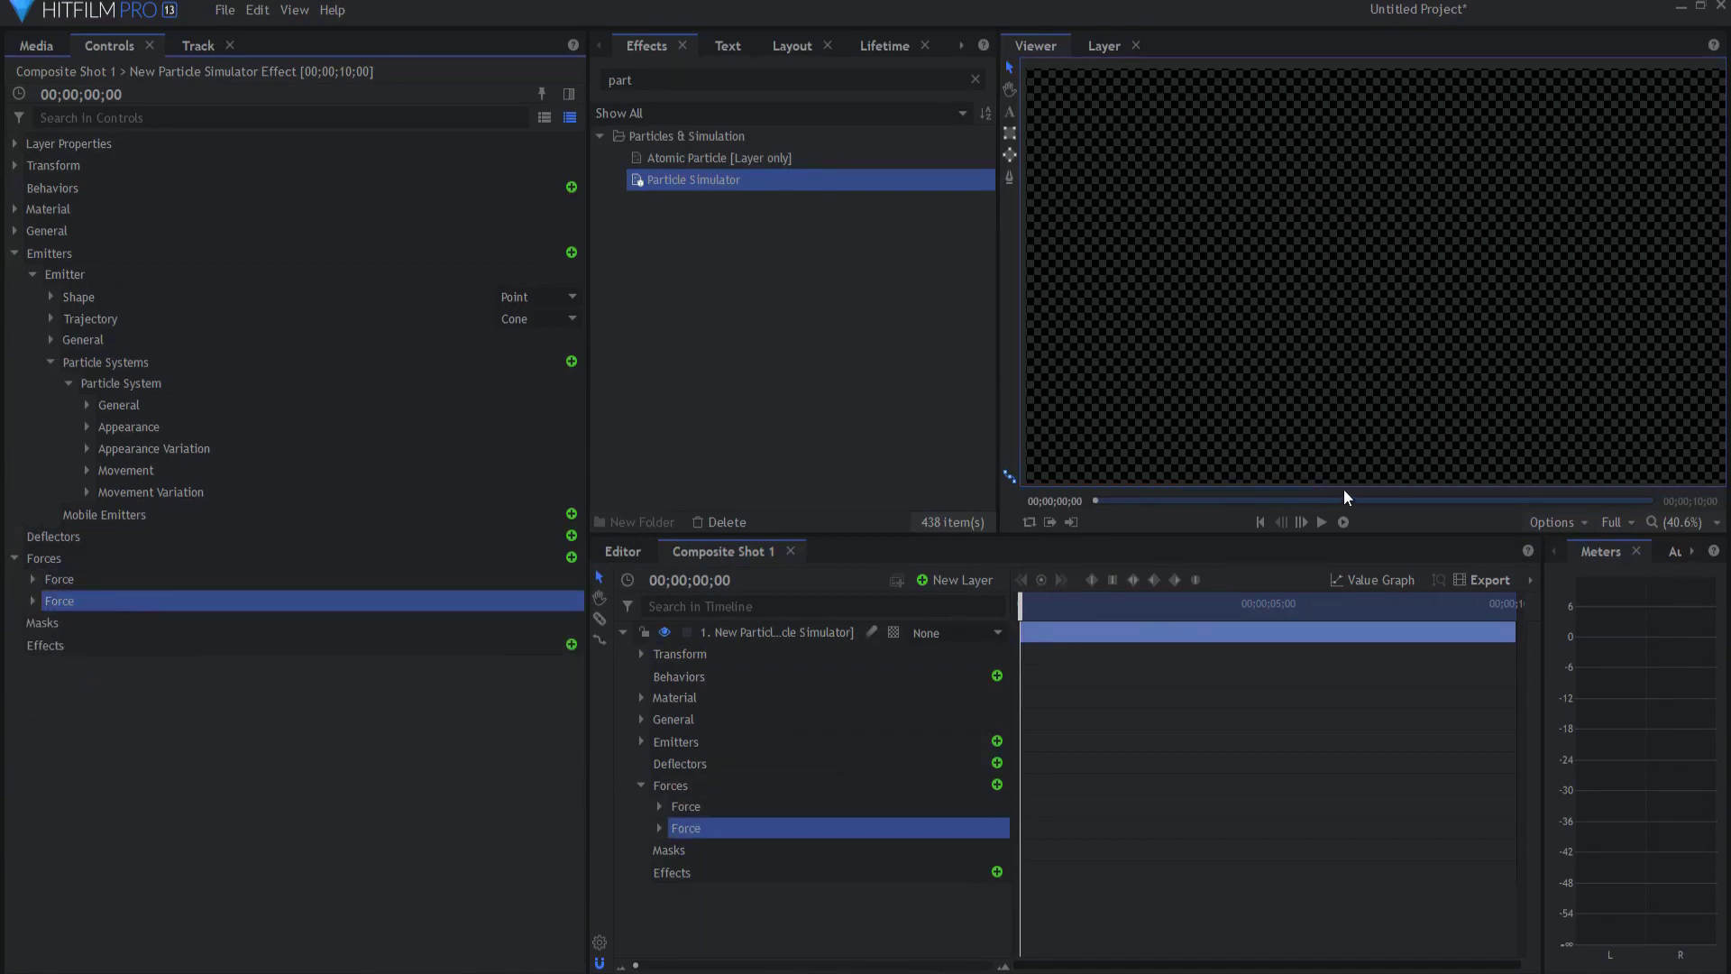
left_click(1321, 522)
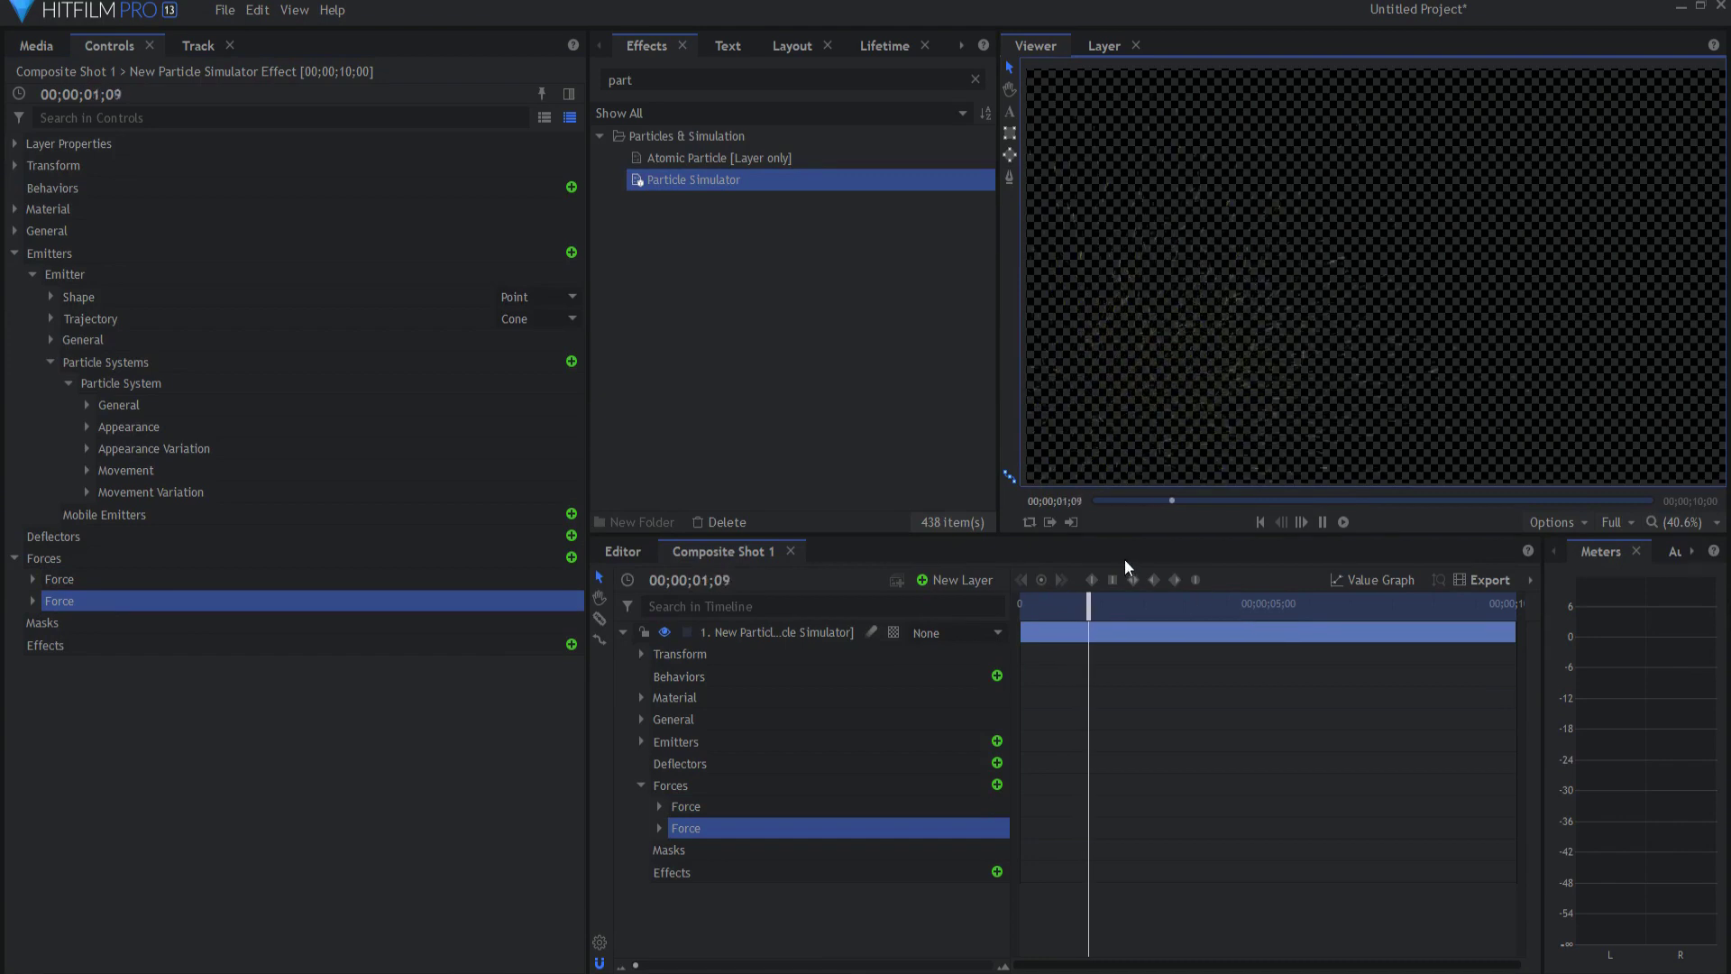